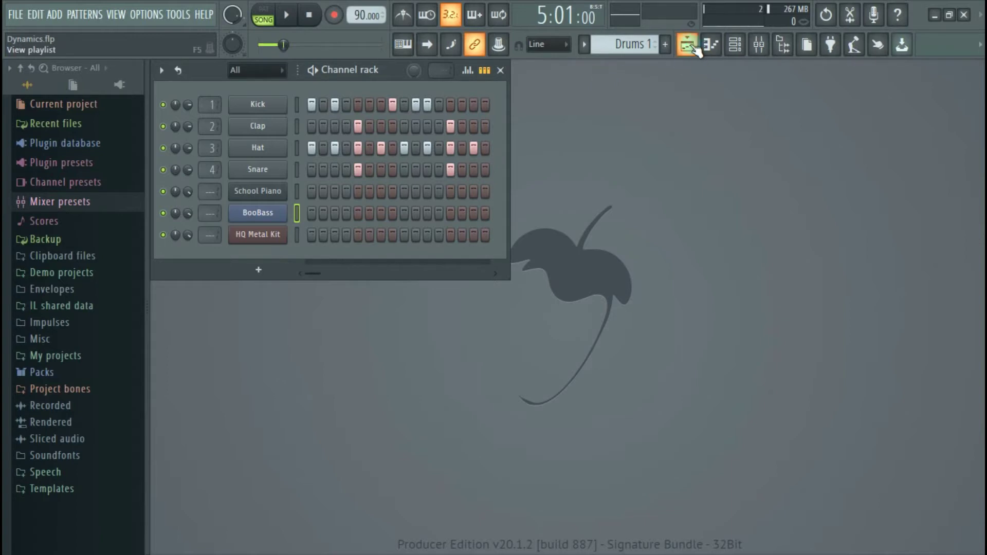
# Open the playlist and play the arrangement from bar 5 to hear the Drums 1 clip
pyautogui.click(694, 47)
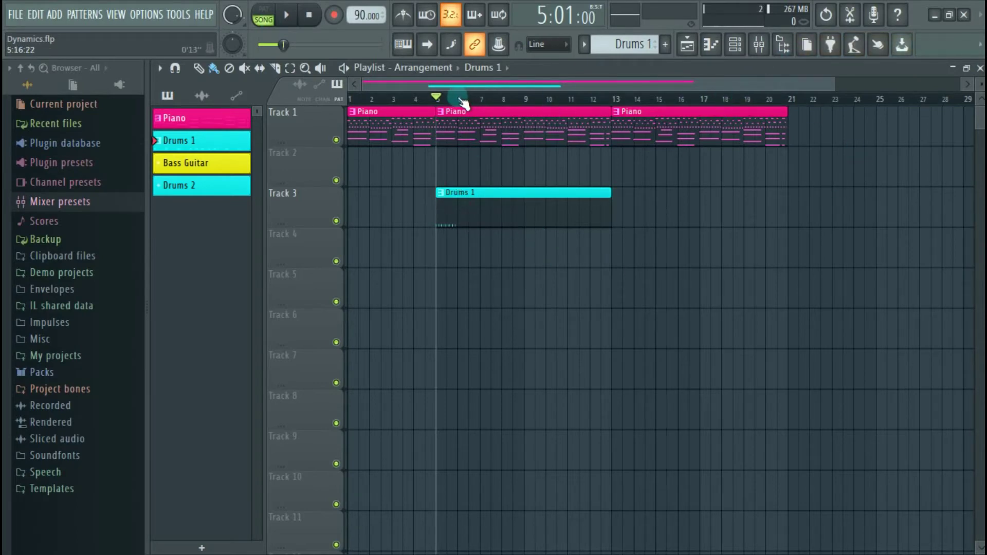
pyautogui.scroll(5, 461, 102)
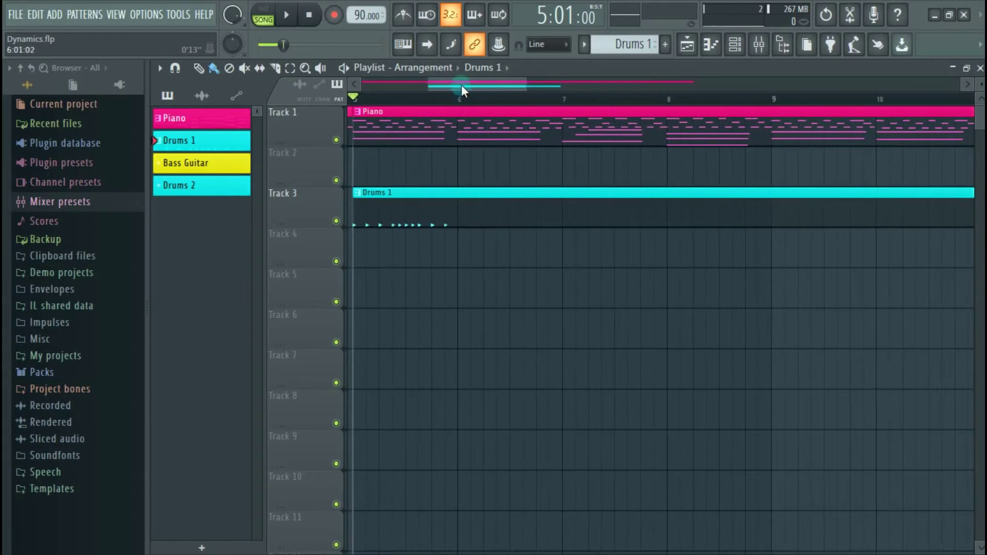
pyautogui.moveTo(441, 87); pyautogui.dragTo(449, 87)
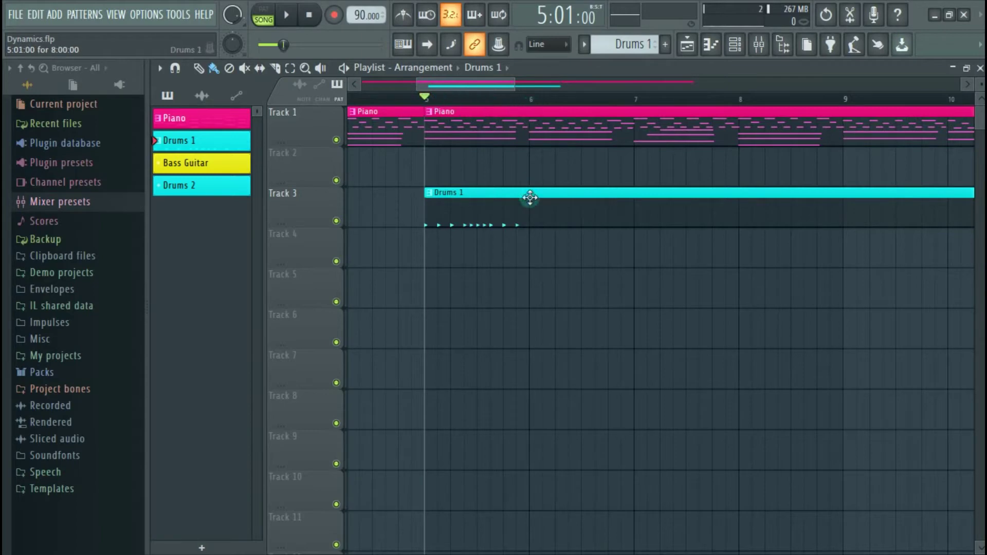
pyautogui.press('space')
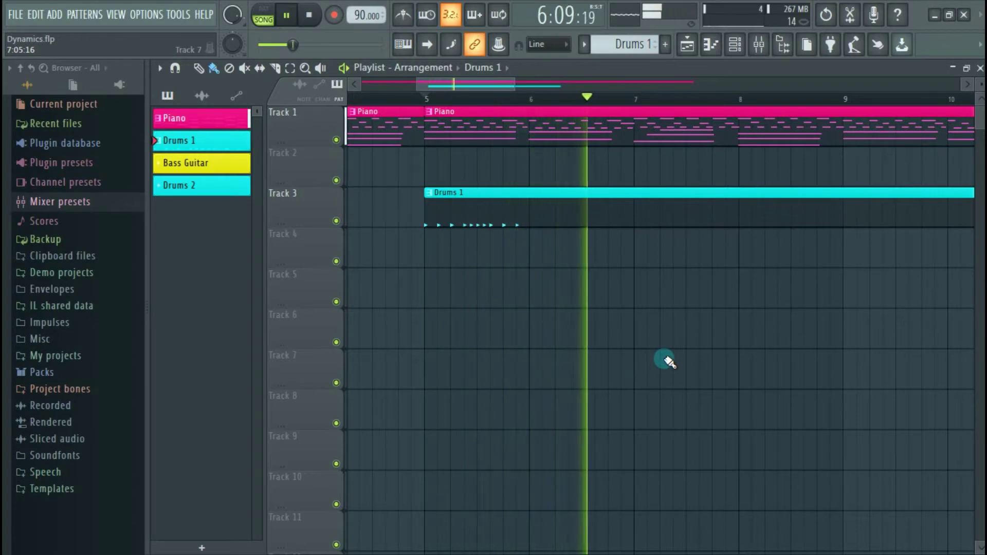
pyautogui.press('space')
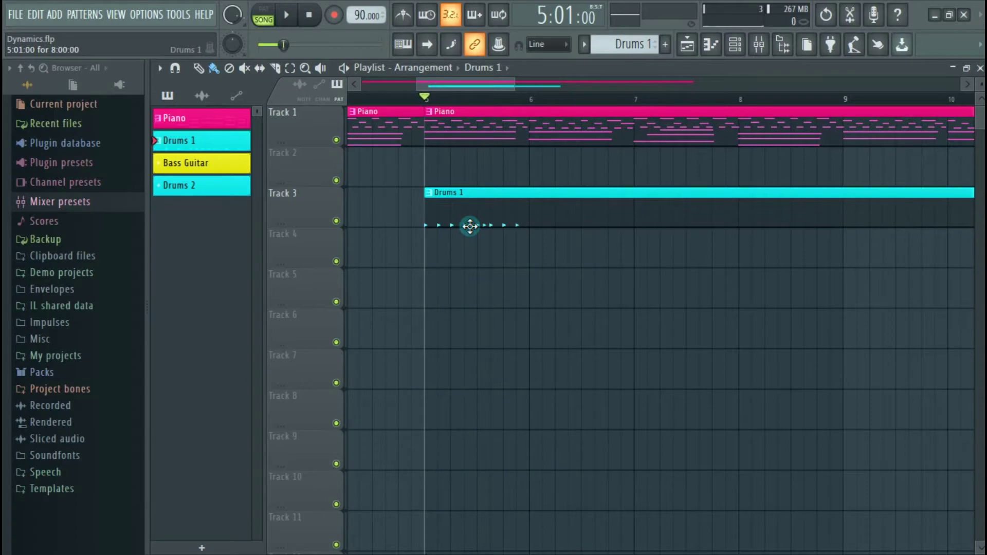
# View the Drums 1 step sequence in the channel rack, and return to the playlist
pyautogui.click(735, 45)
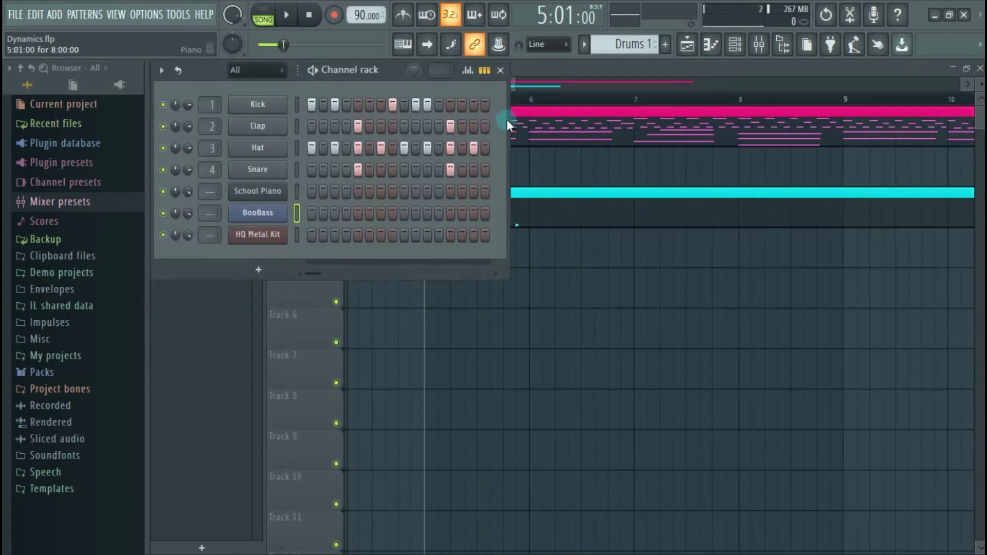
pyautogui.moveTo(508, 120); pyautogui.dragTo(510, 192)
pyautogui.click(633, 71)
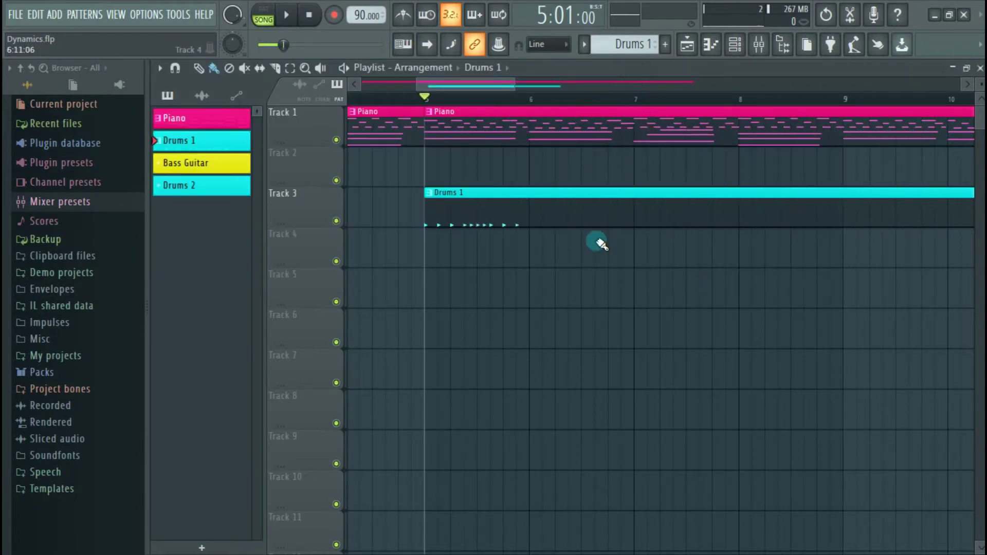
# Slice the Drums 1 clip on Track 3 at bar 6 and delete the part after the cut
pyautogui.click(584, 45)
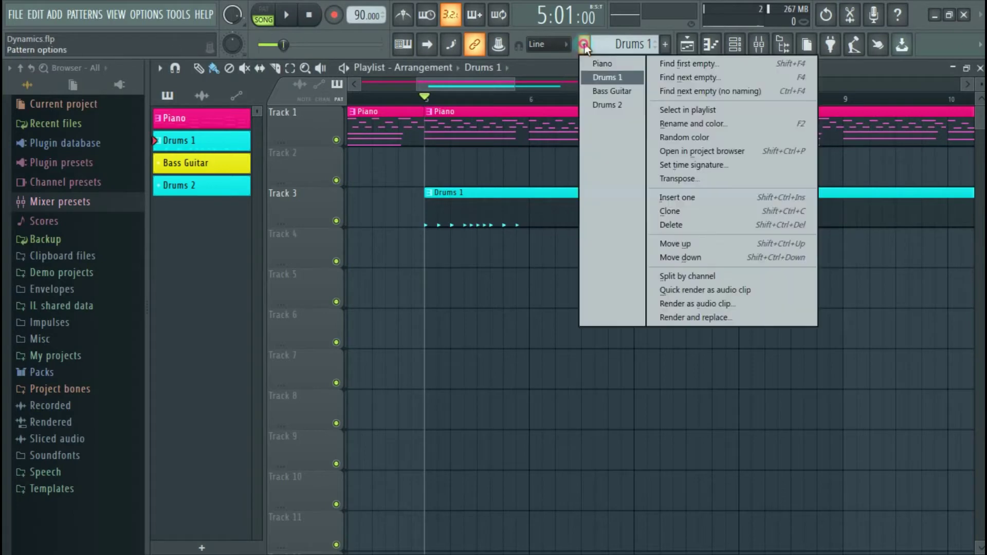
pyautogui.click(605, 79)
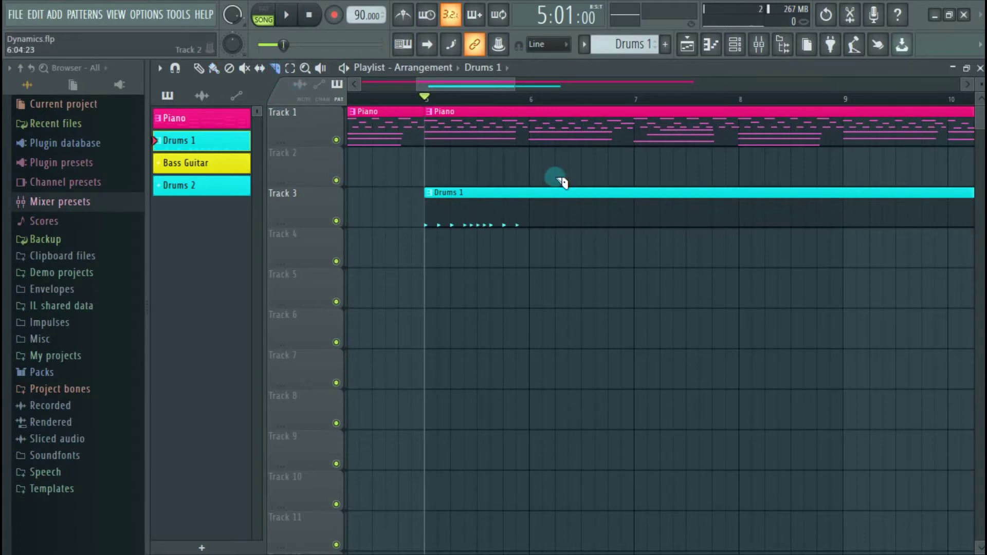
pyautogui.moveTo(535, 182); pyautogui.dragTo(535, 254)
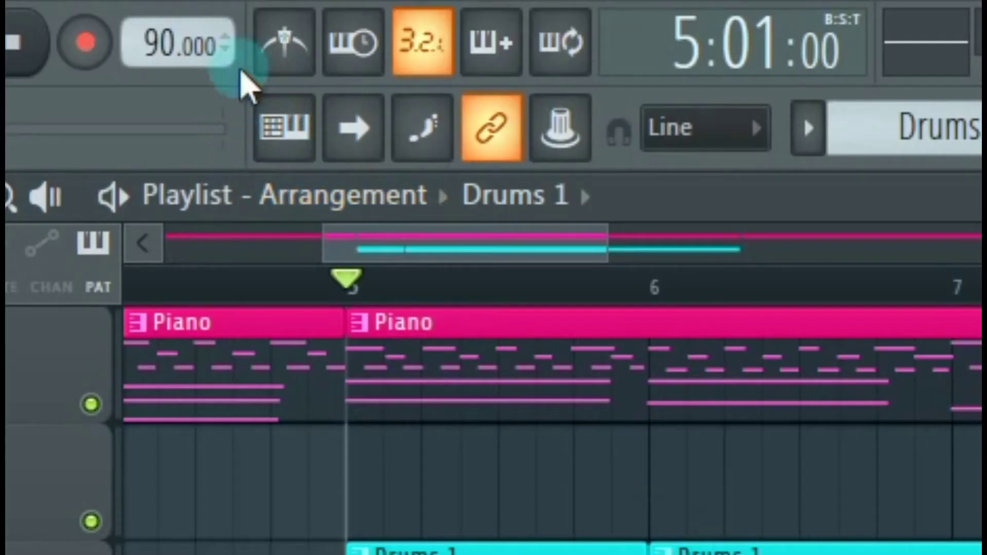
pyautogui.click(281, 136)
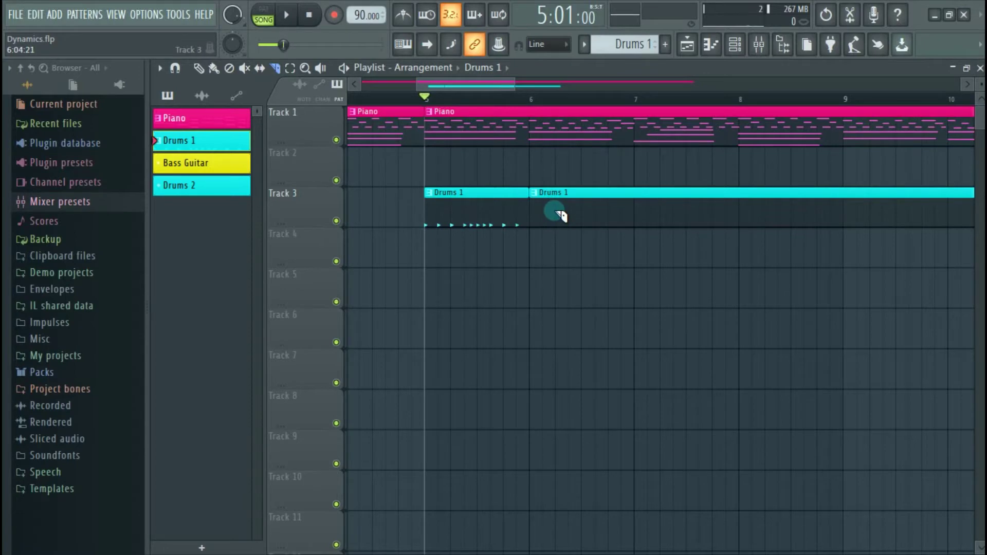
pyautogui.rightClick(564, 204)
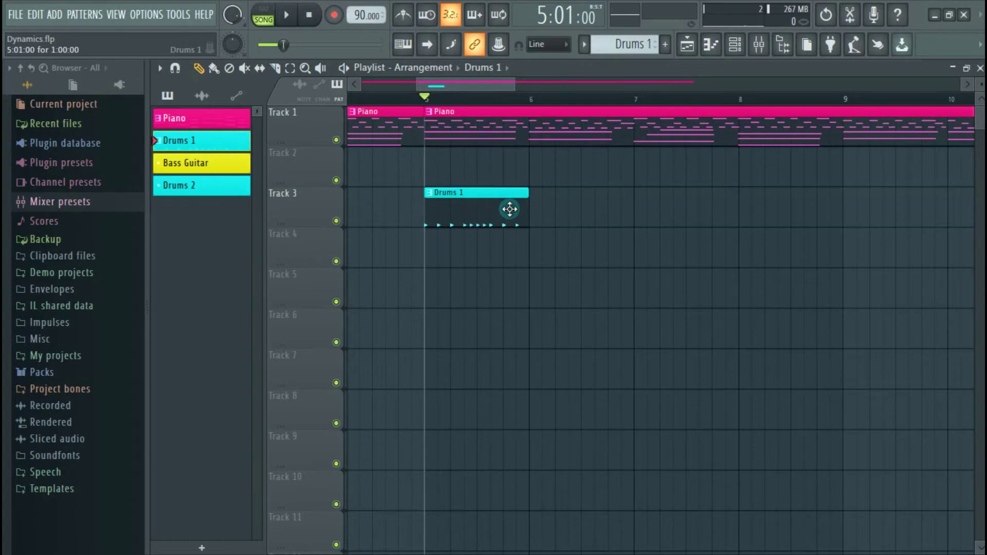
# Add a one-bar Drums 1 clip at bar 6 on Track 3, slicing the placed clip at bar 7 and deleting the excess
pyautogui.click(584, 44)
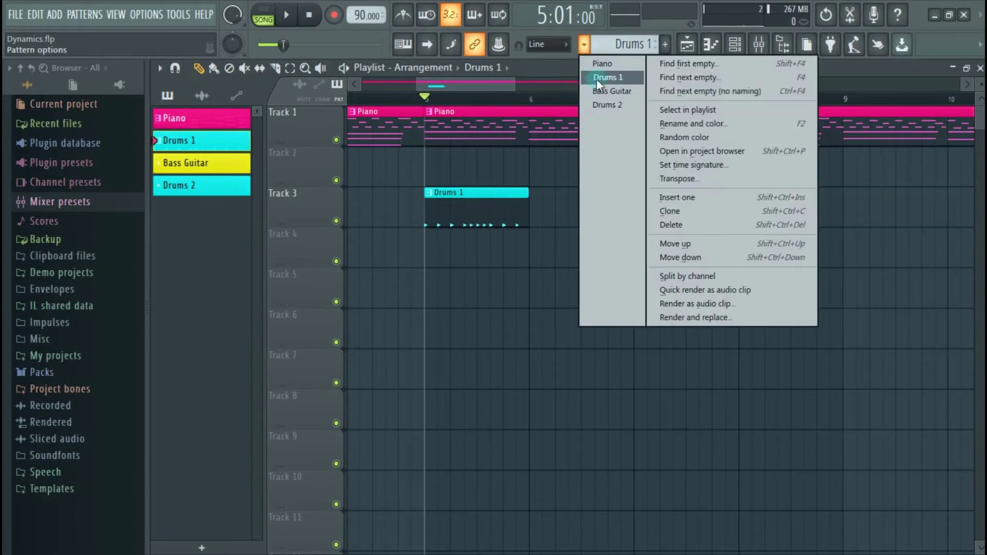
pyautogui.click(604, 78)
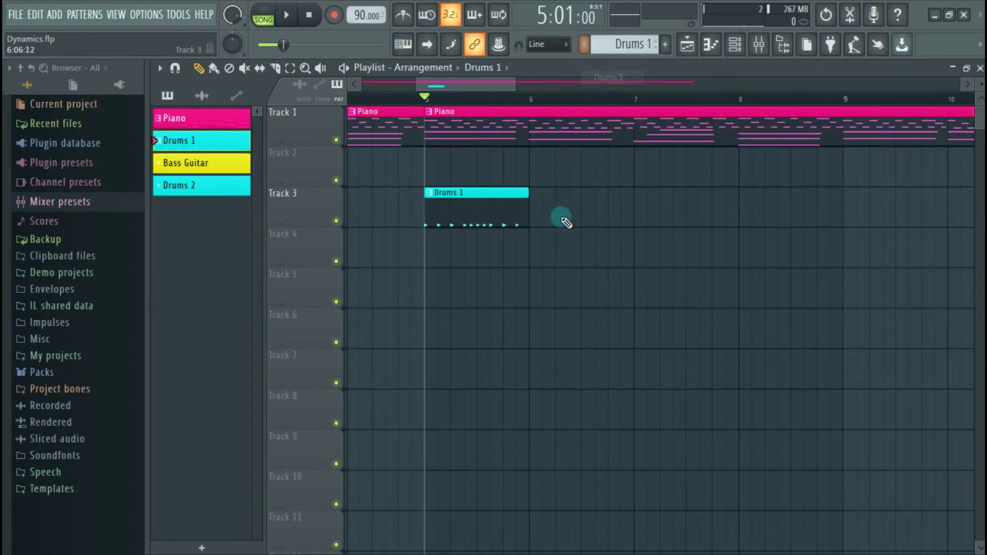
pyautogui.click(532, 216)
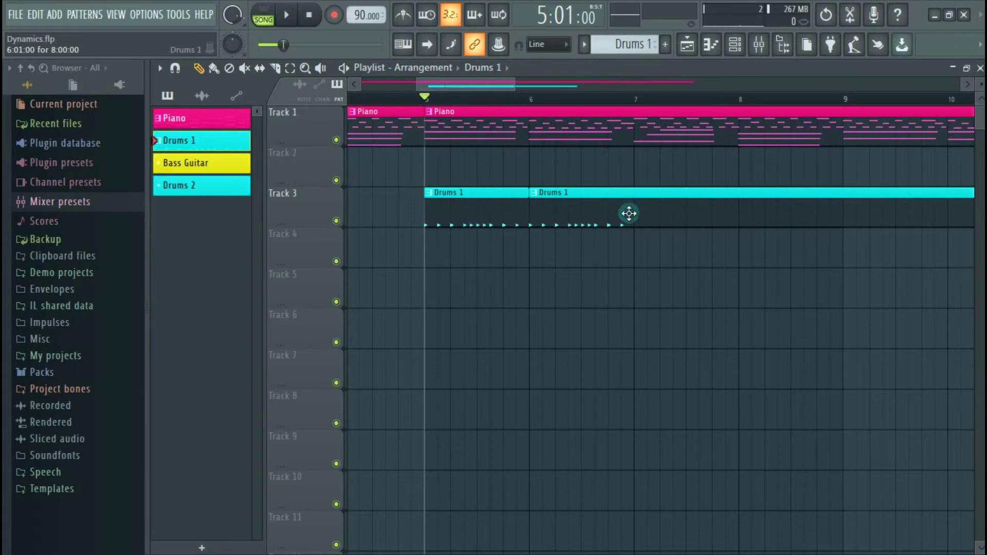
pyautogui.press('c')
pyautogui.moveTo(640, 178); pyautogui.dragTo(643, 259)
pyautogui.press('p')
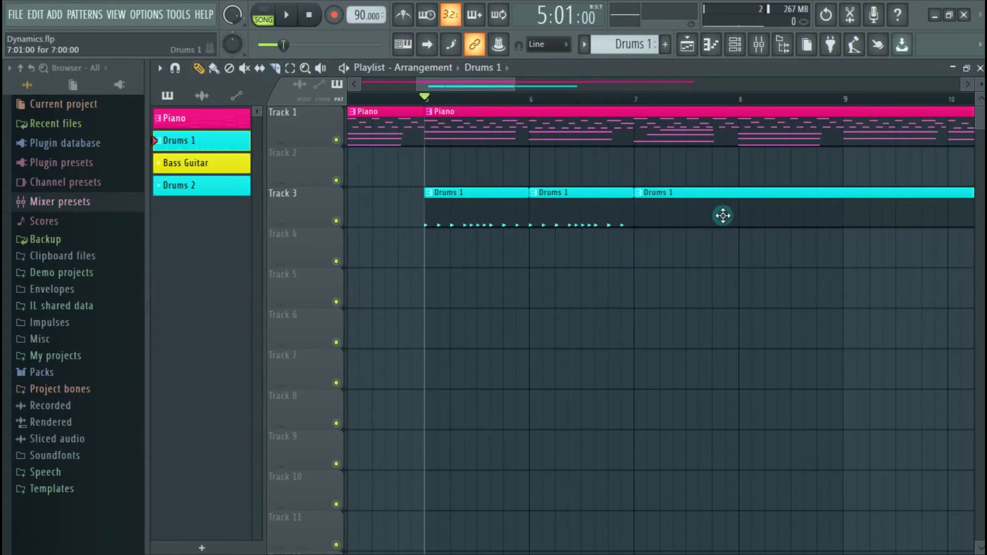
pyautogui.rightClick(722, 216)
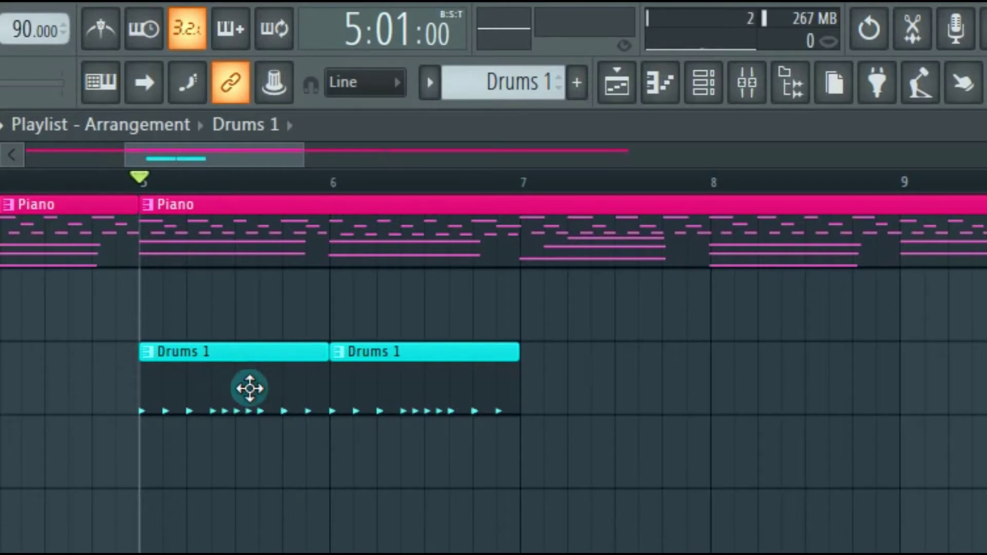
# Fill bars 7 to 12 of Track 3 with one-bar Drums 1 clips and play the result from bar 5
pyautogui.click(413, 386)
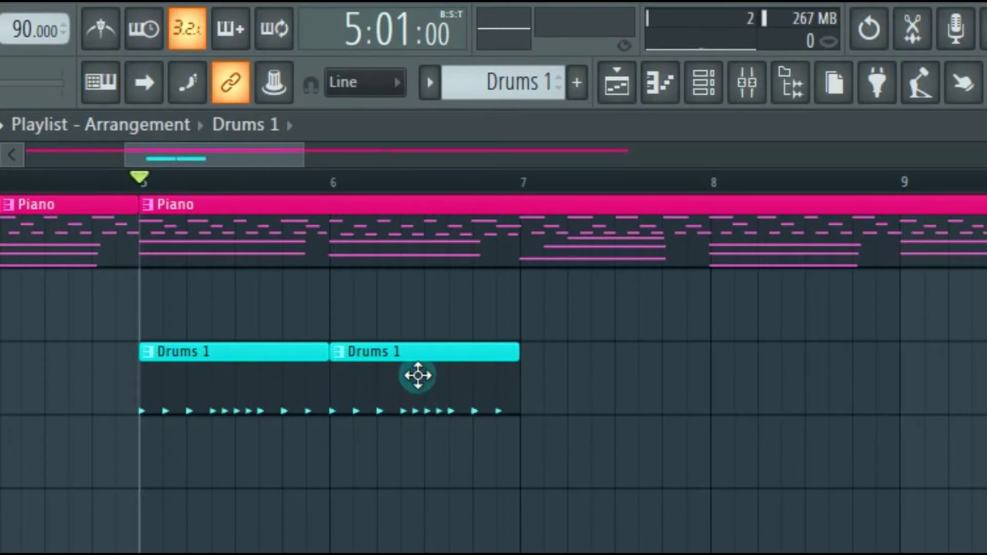
pyautogui.click(535, 408)
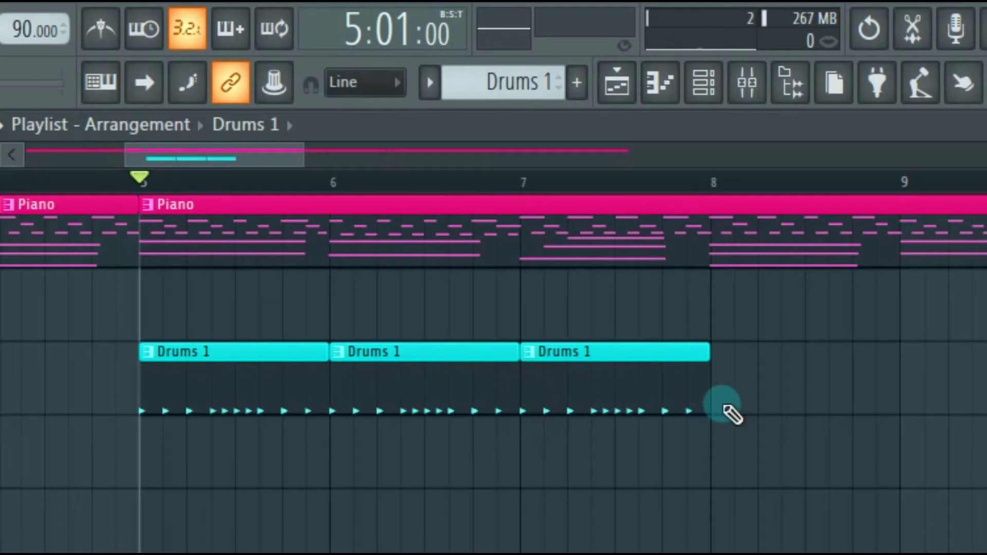
pyautogui.click(720, 409)
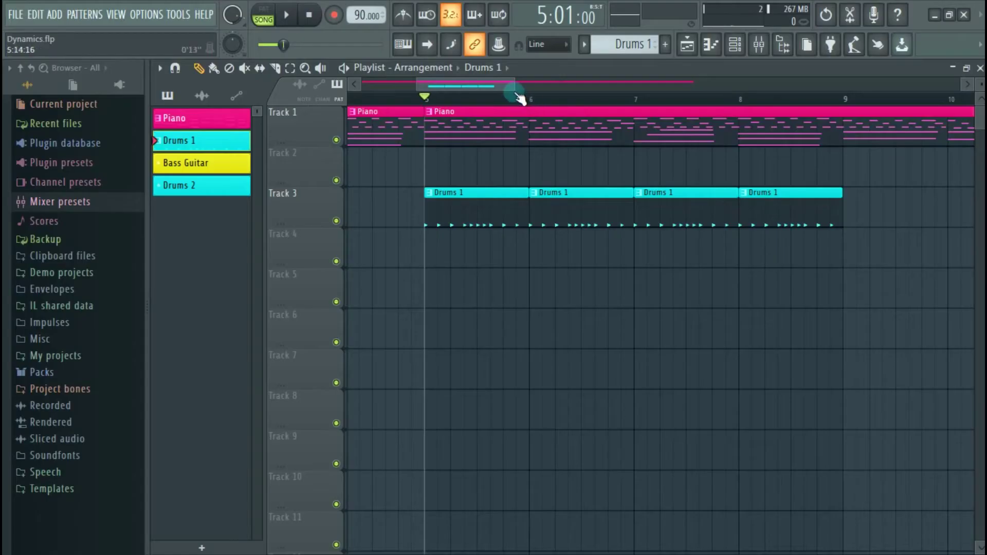
pyautogui.moveTo(514, 90); pyautogui.dragTo(667, 90)
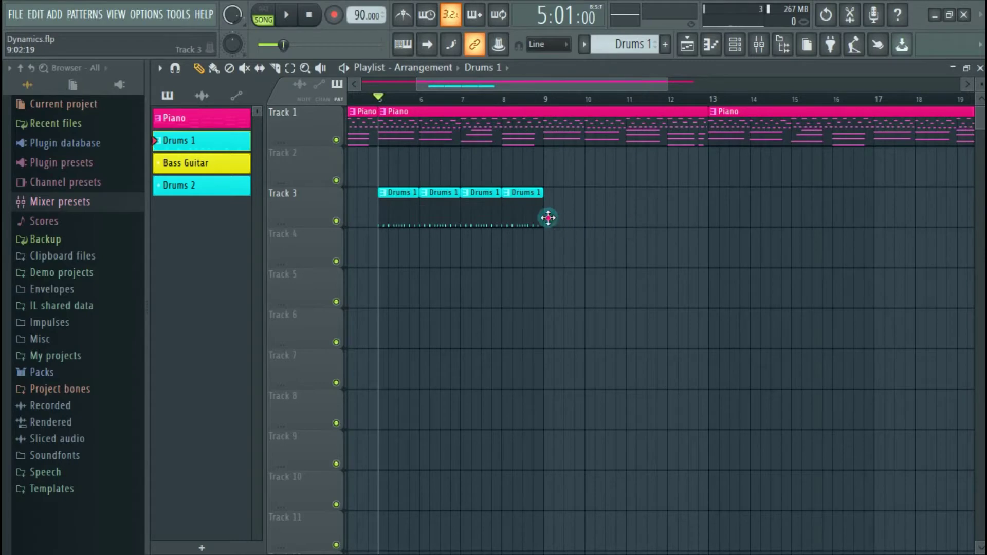
pyautogui.moveTo(548, 218); pyautogui.dragTo(669, 218)
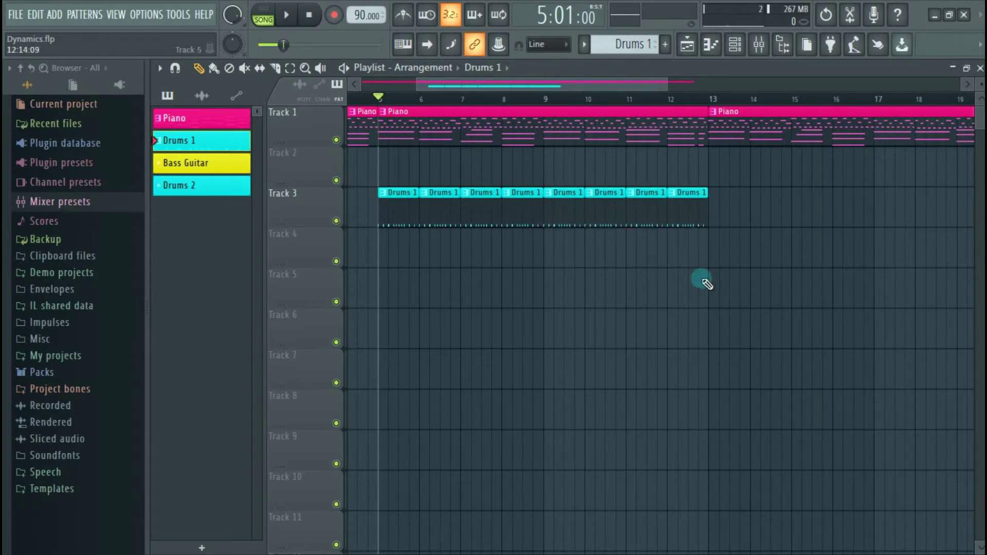
pyautogui.press('space')
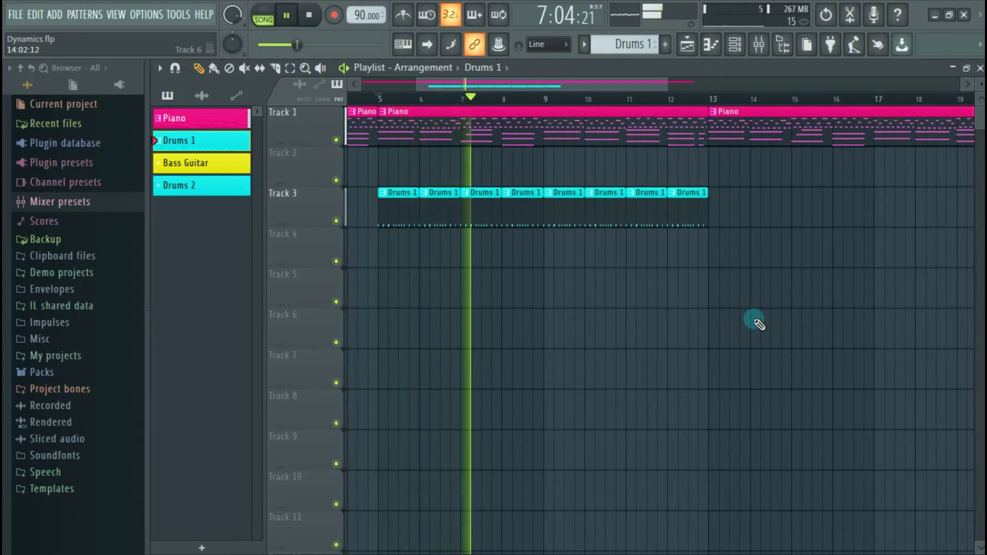
pyautogui.press('space')
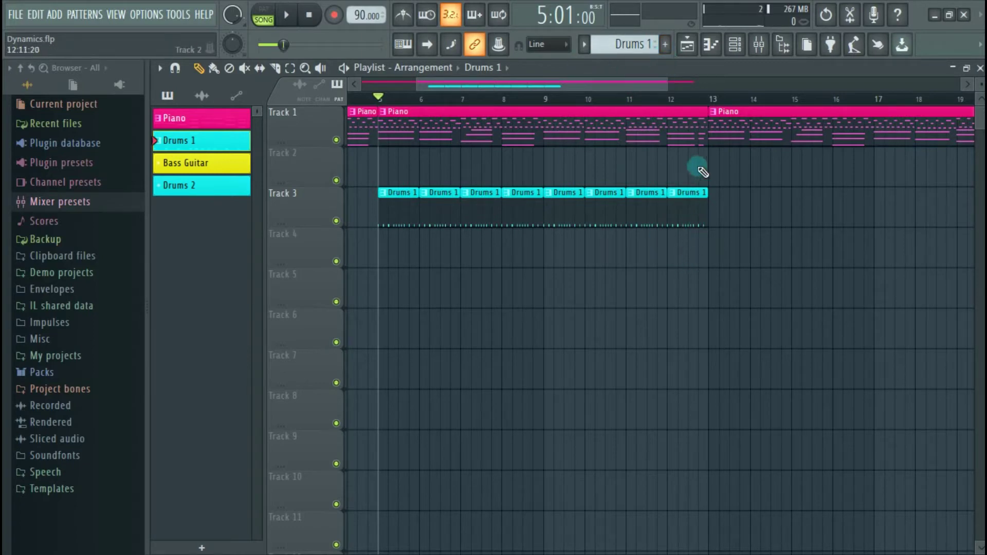
# Shorten the last Drums 1 clip on Track 3 so it ends halfway through bar 12
pyautogui.scroll(2, 705, 101)
pyautogui.scroll(4, 705, 101)
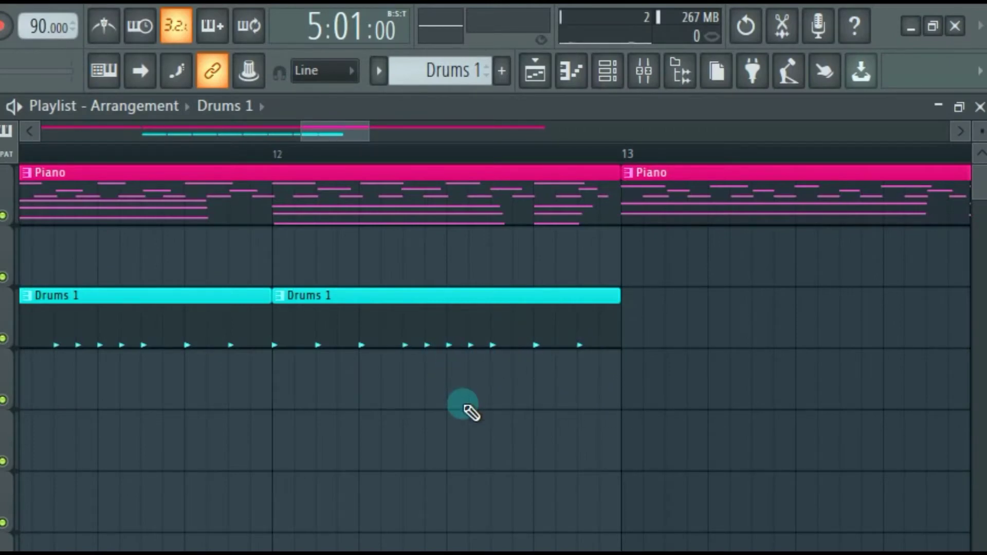
pyautogui.moveTo(619, 334); pyautogui.dragTo(454, 344)
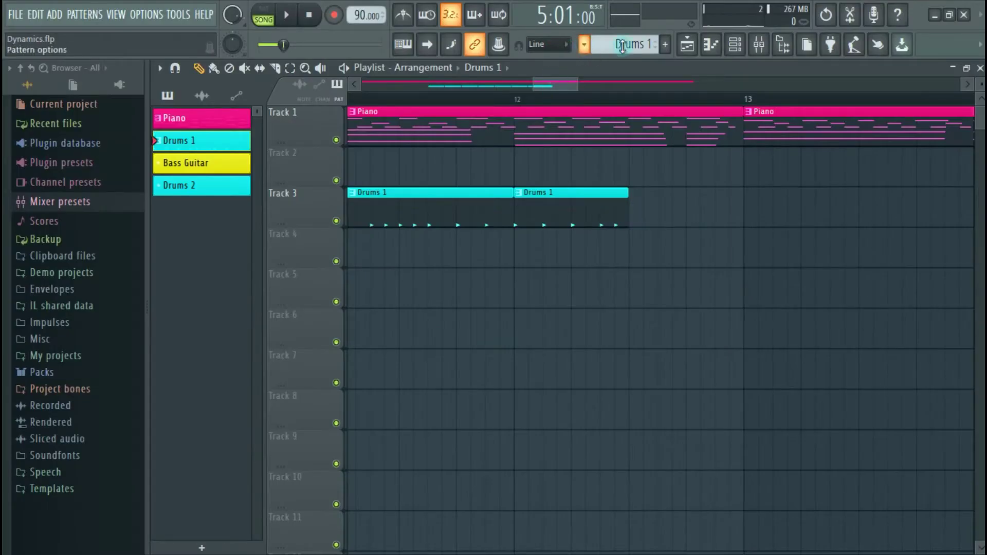
# Add a new unnamed pattern, and delete its stray clip placed on Track 3 in bar 13
pyautogui.click(665, 44)
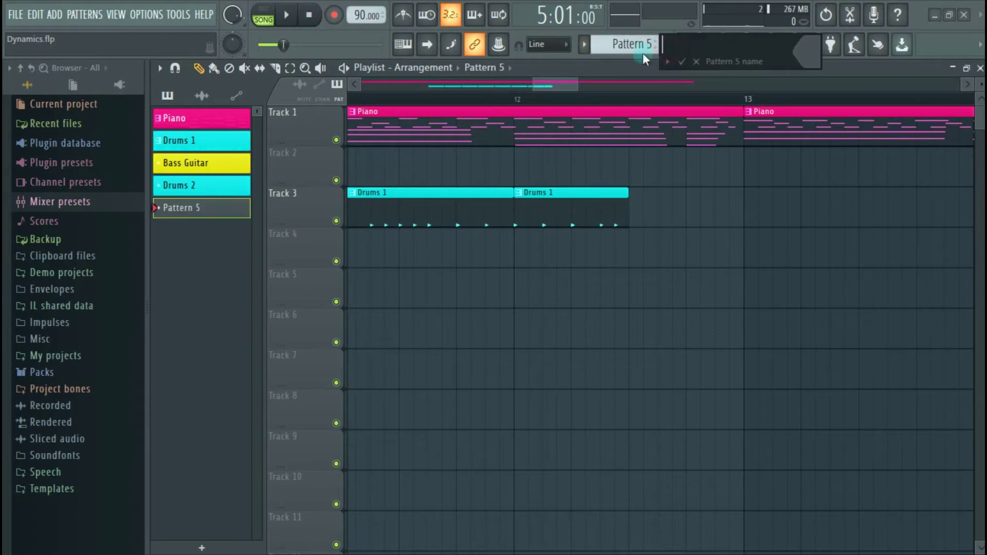
pyautogui.click(696, 61)
pyautogui.click(582, 45)
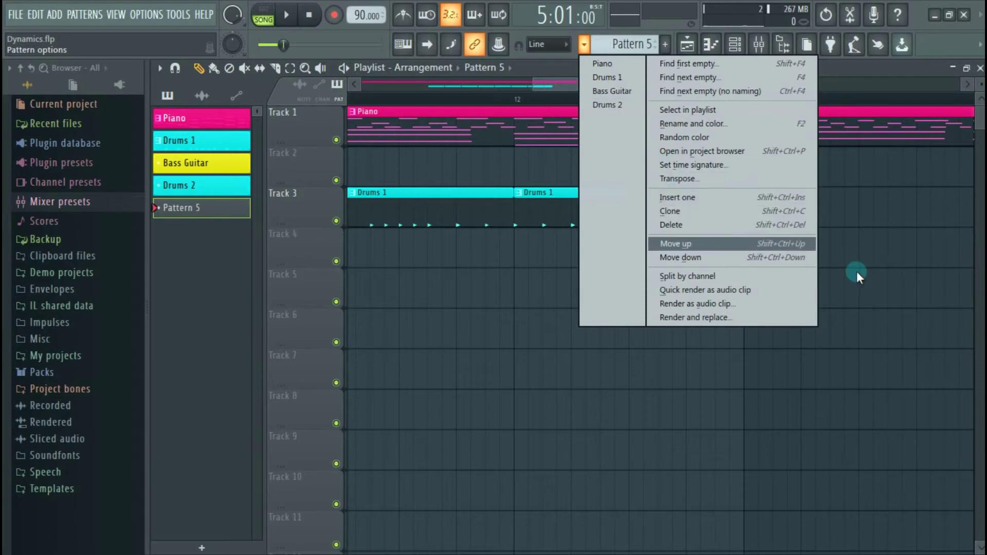
pyautogui.click(874, 200)
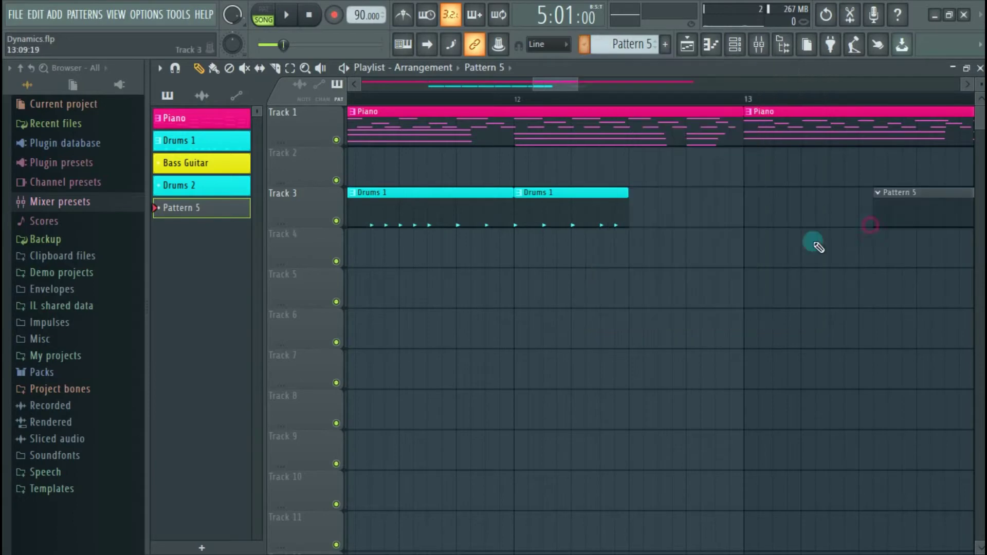
pyautogui.rightClick(896, 204)
# Extend the last Drums 1 clip on Track 3 back to bar 13 and play the arrangement from bar 5
pyautogui.moveTo(628, 214); pyautogui.dragTo(740, 226)
pyautogui.moveTo(530, 85); pyautogui.dragTo(387, 85)
pyautogui.click(583, 45)
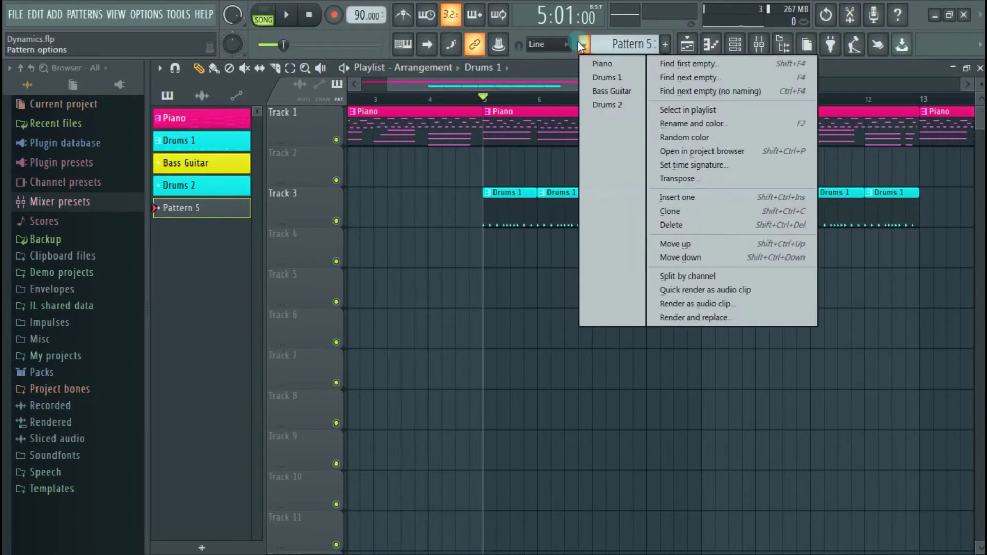
pyautogui.click(577, 42)
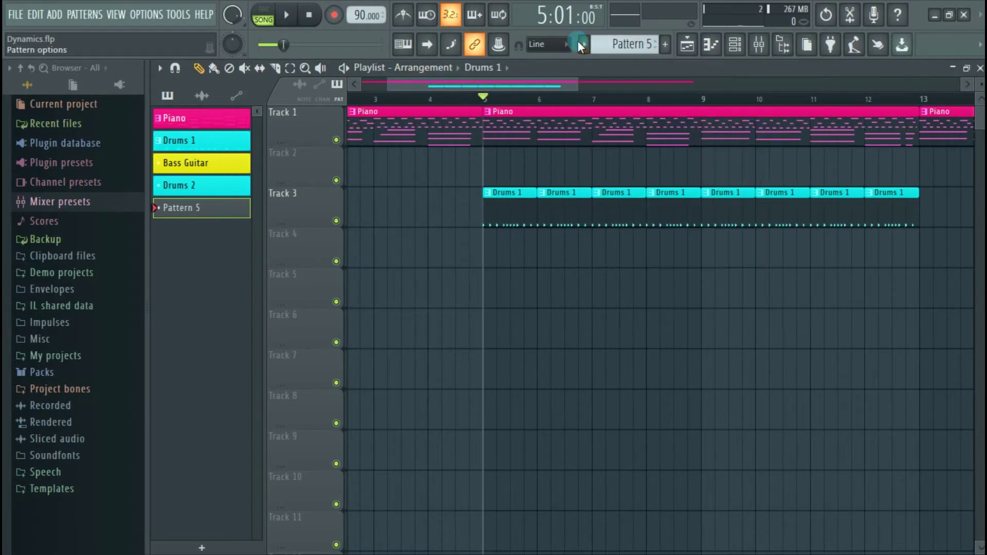
pyautogui.press('space')
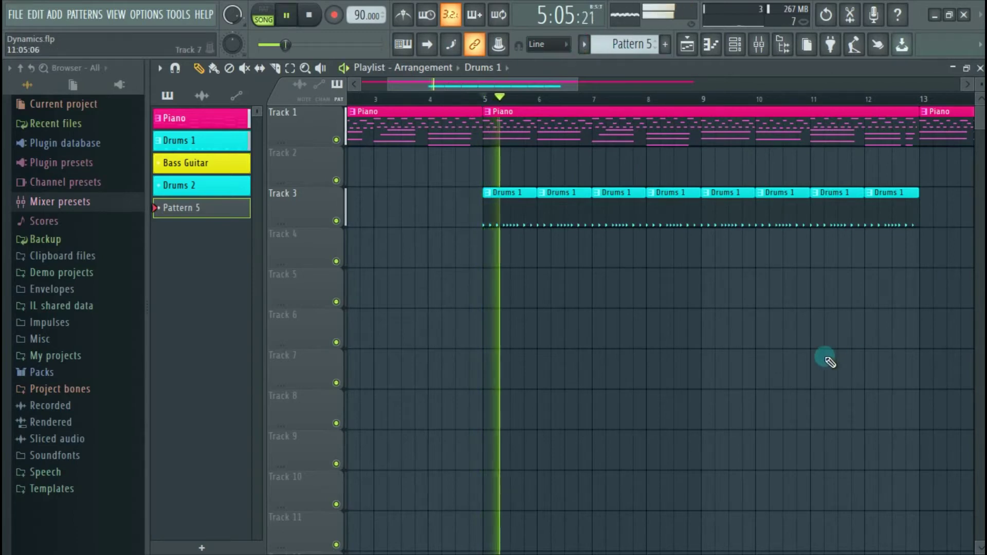
pyautogui.press('space')
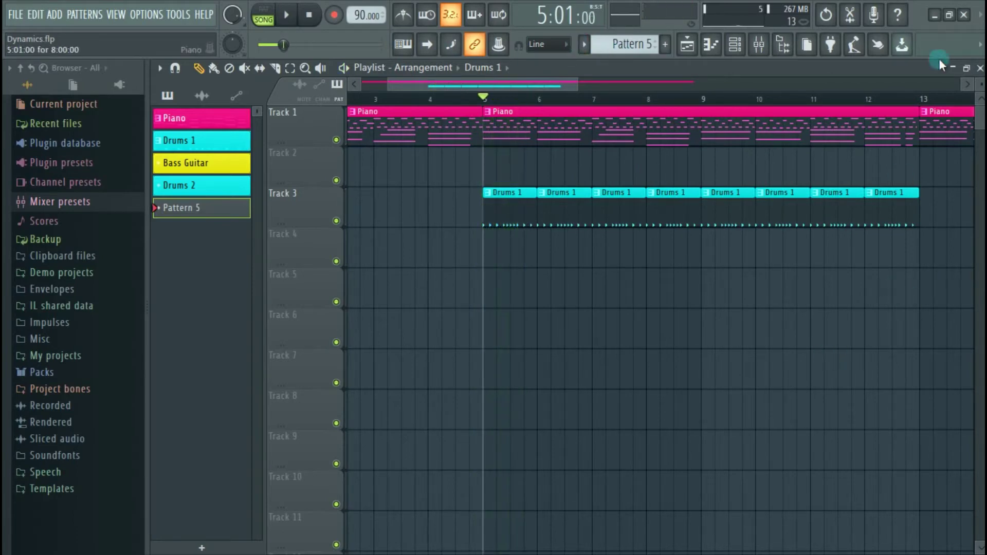
# Place a Bass Guitar clip on Track 5 spanning bar 5 to bar 13, and play the arrangement from bar 5
pyautogui.click(584, 45)
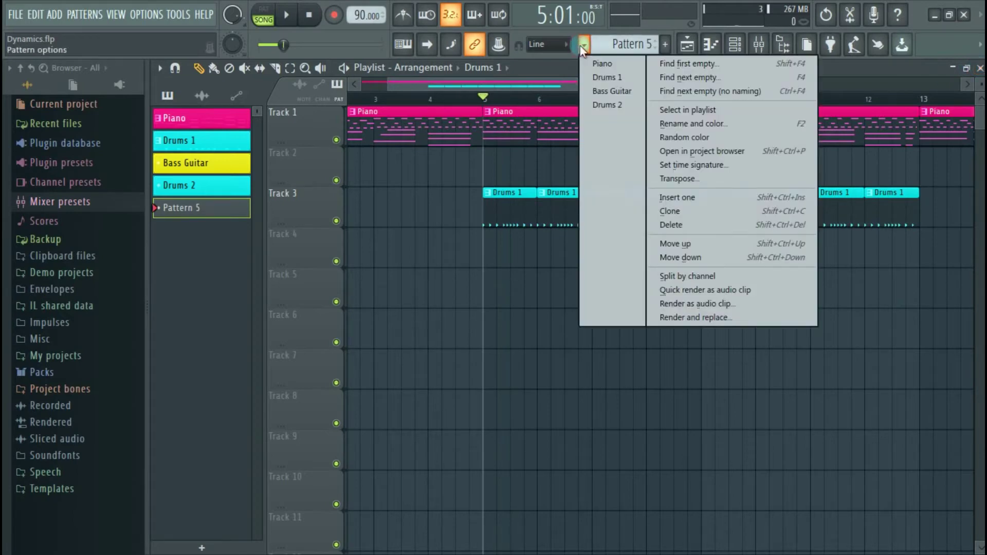
pyautogui.click(611, 93)
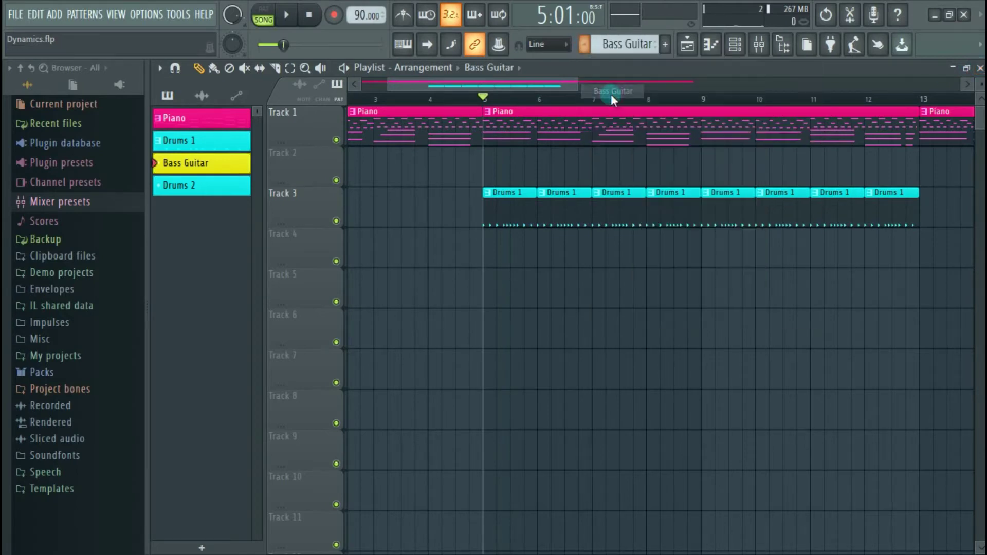
pyautogui.click(492, 293)
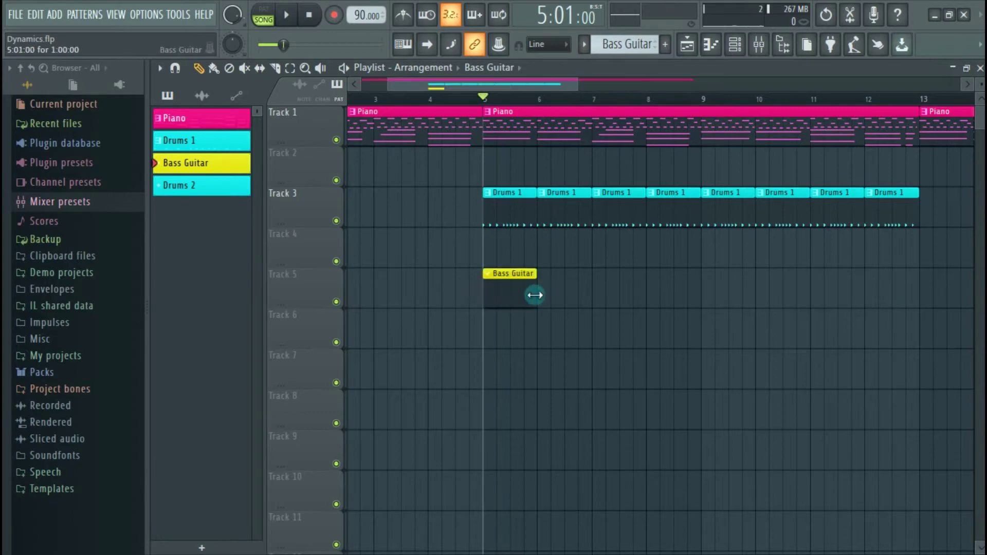
pyautogui.moveTo(533, 295); pyautogui.dragTo(913, 301)
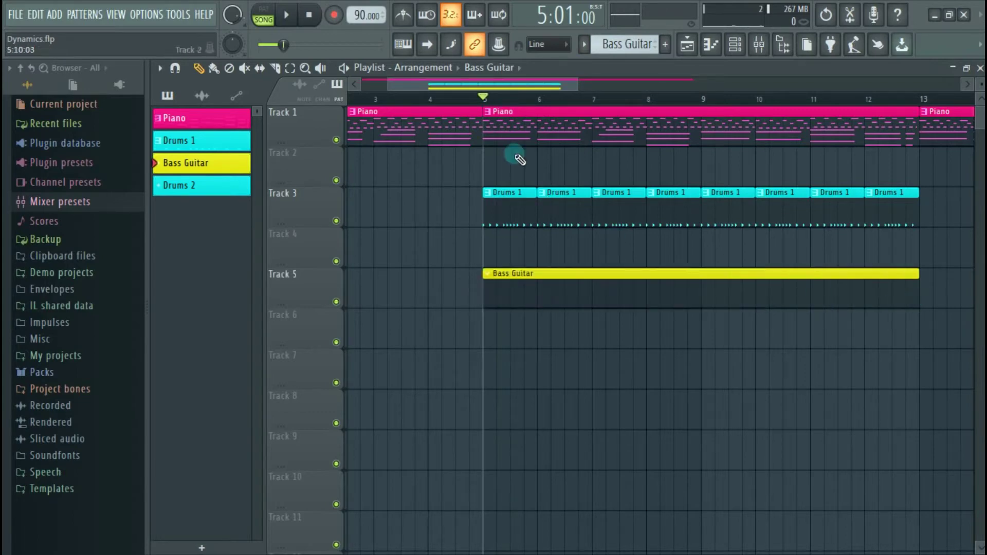
pyautogui.moveTo(596, 282)
pyautogui.mouseDown()
pyautogui.moveTo(590, 328)
pyautogui.moveTo(599, 273)
pyautogui.mouseUp()
pyautogui.press('space')
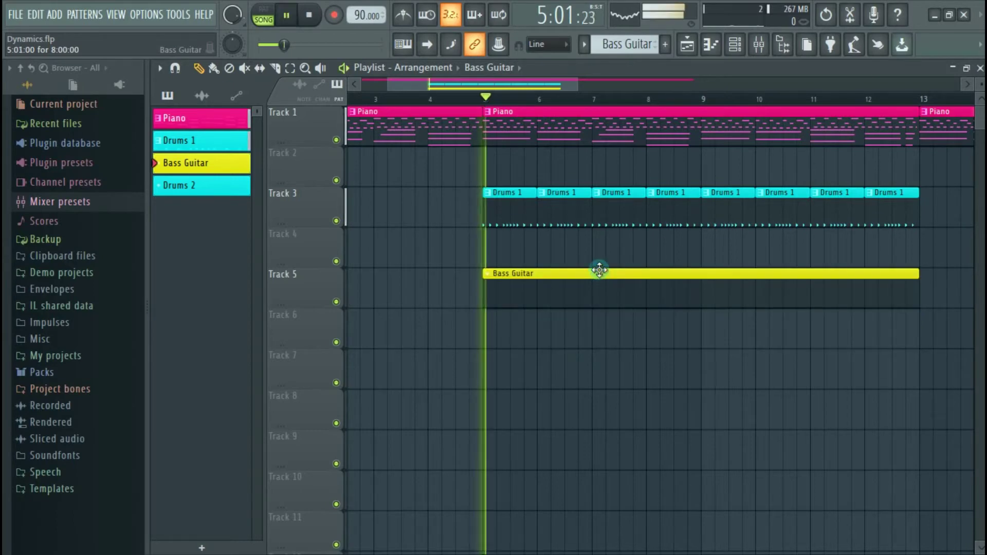
pyautogui.press('space')
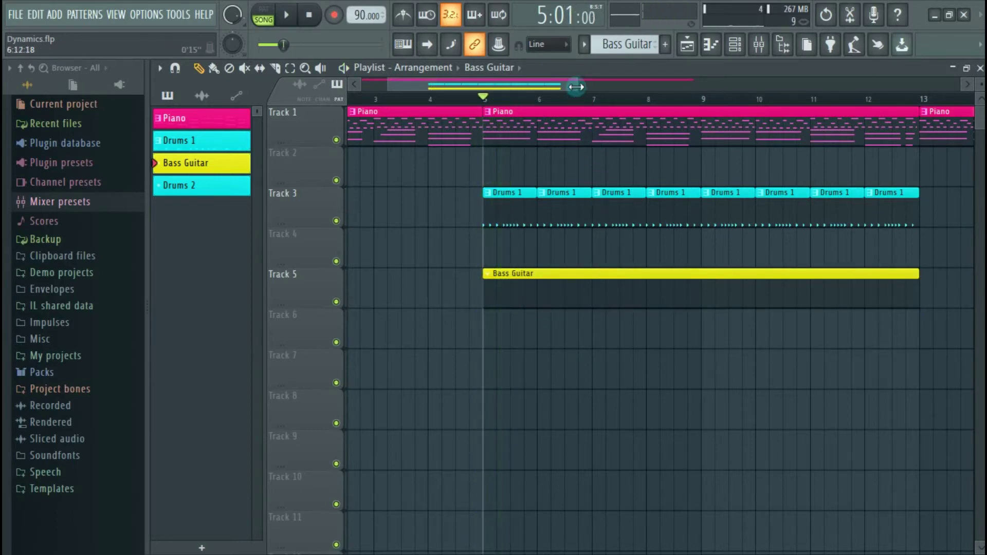
pyautogui.moveTo(577, 84); pyautogui.dragTo(631, 85)
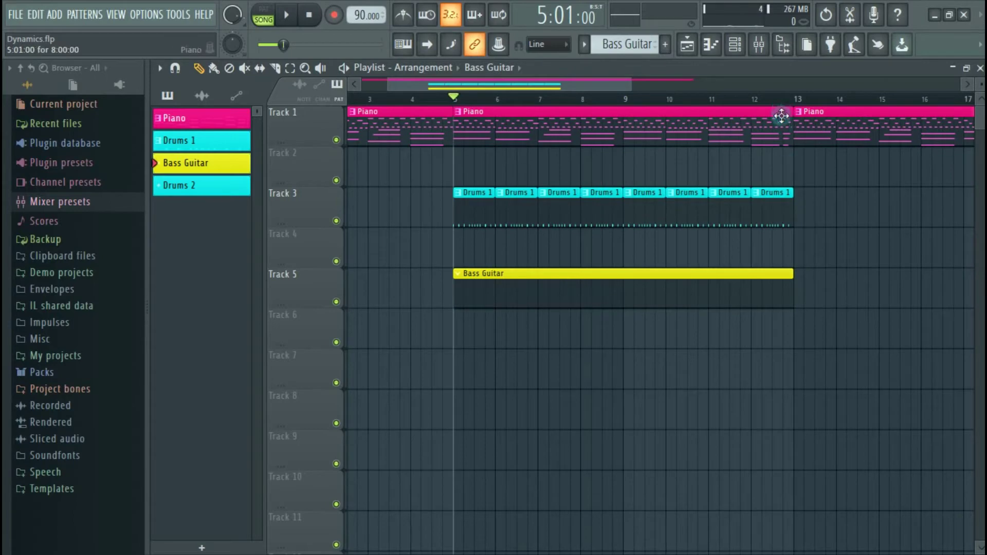
pyautogui.press('space')
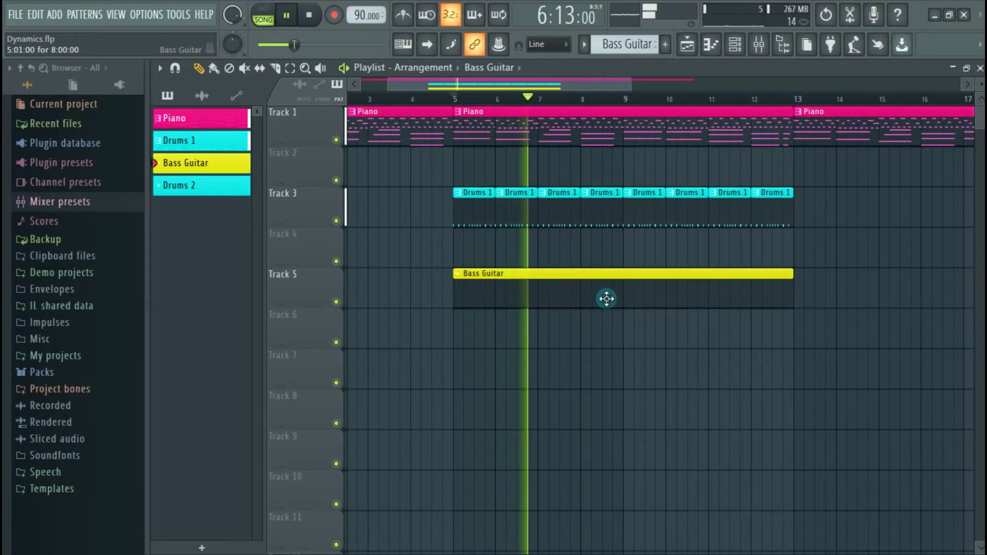
pyautogui.press('space')
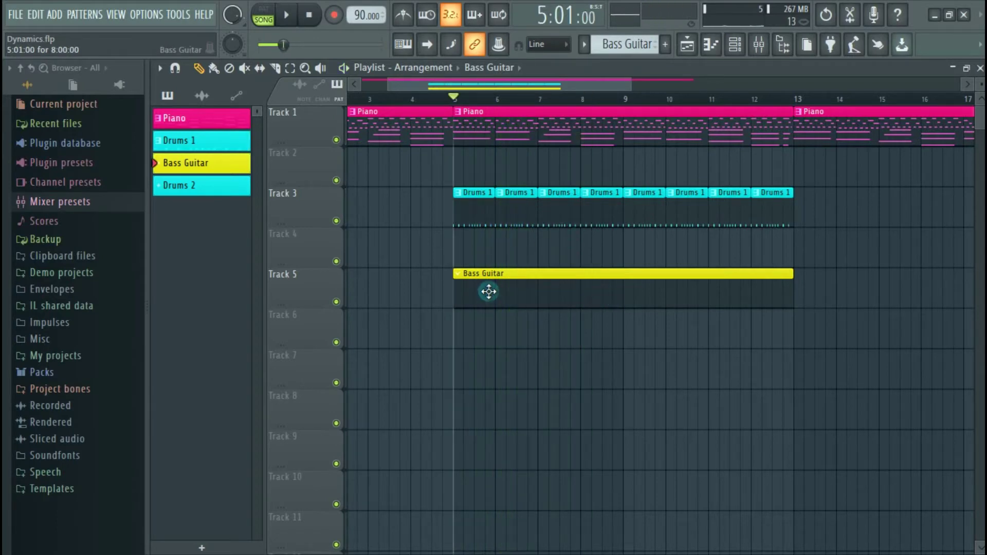
# Open the BooBass piano roll of the Bass Guitar pattern at full size and play the song from bar 5 there
pyautogui.click(584, 46)
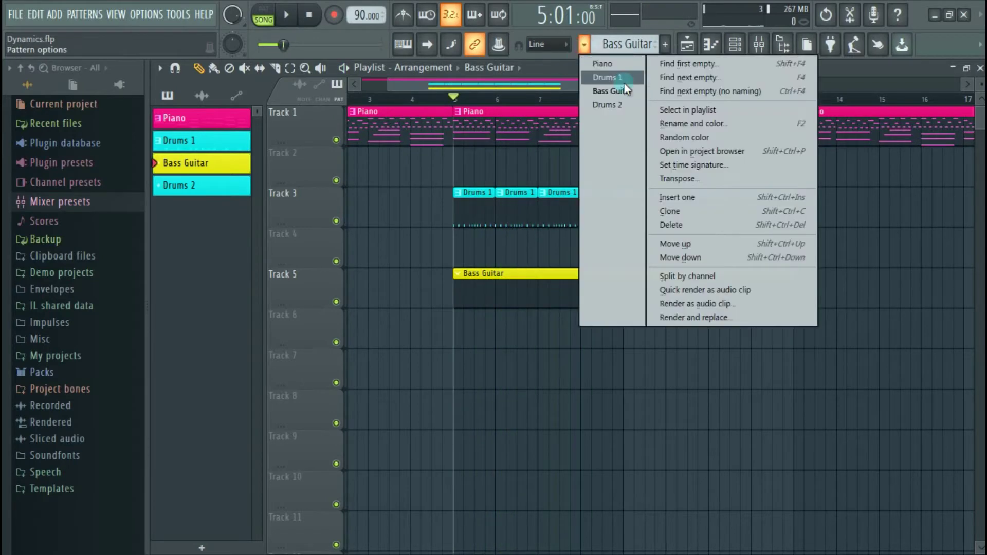
pyautogui.click(596, 91)
pyautogui.doubleClick(499, 298)
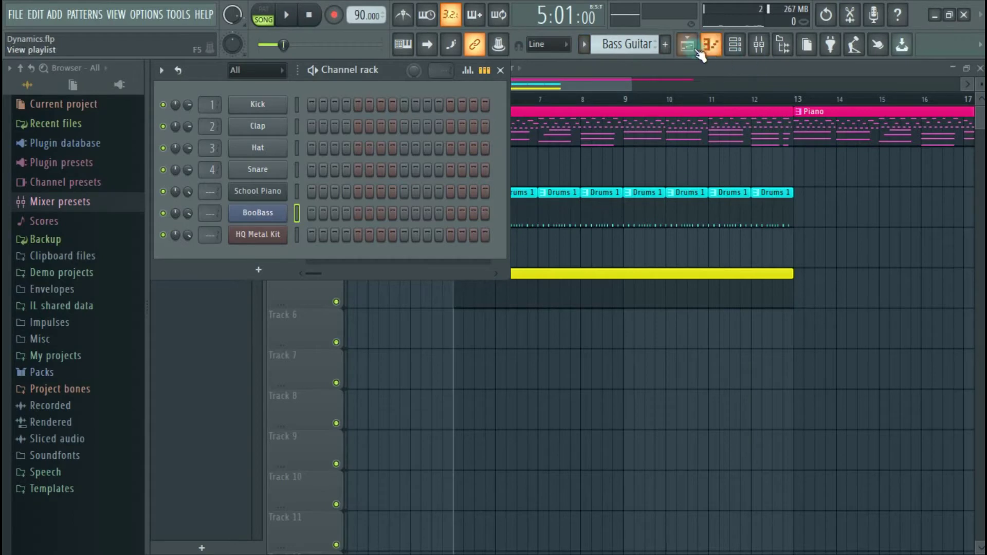
pyautogui.click(743, 51)
pyautogui.click(745, 54)
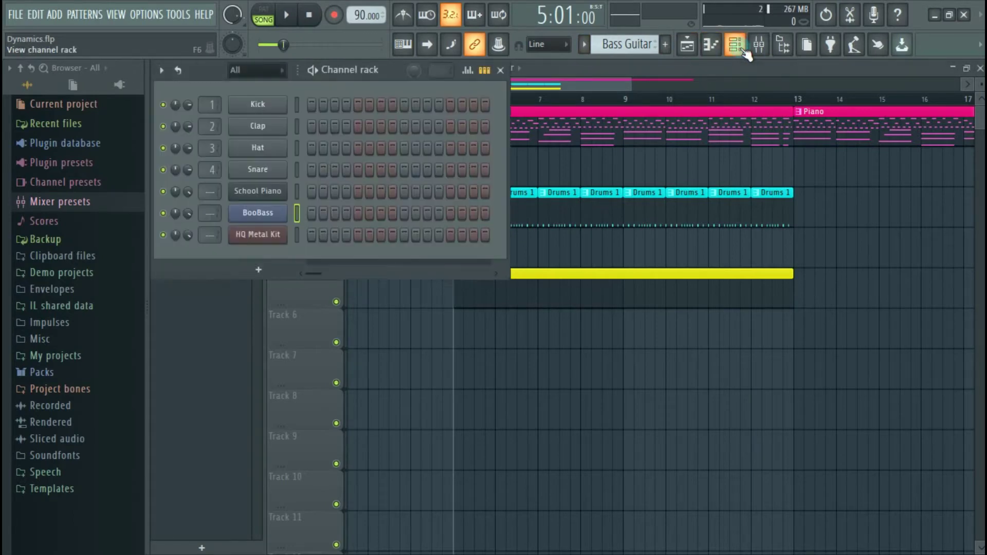
pyautogui.rightClick(271, 214)
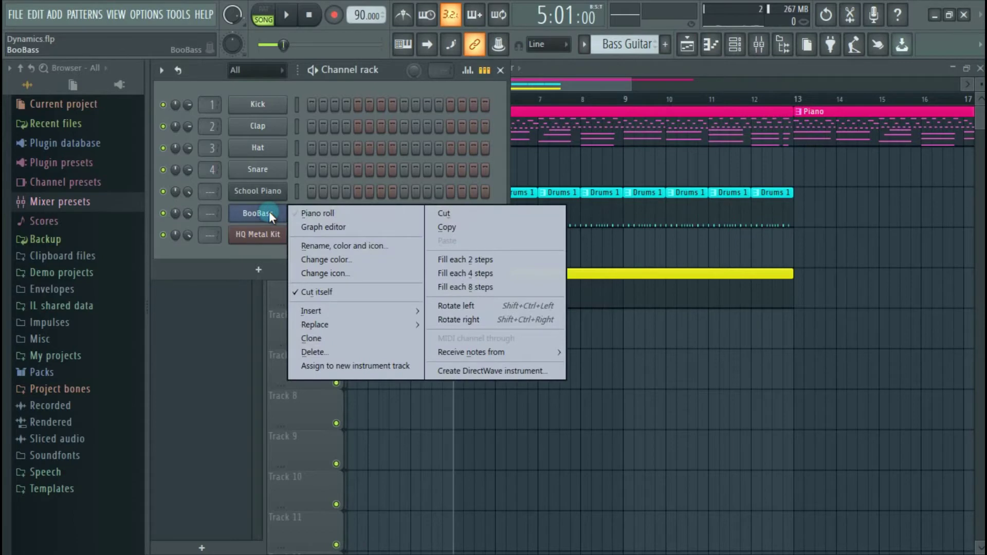
pyautogui.click(487, 71)
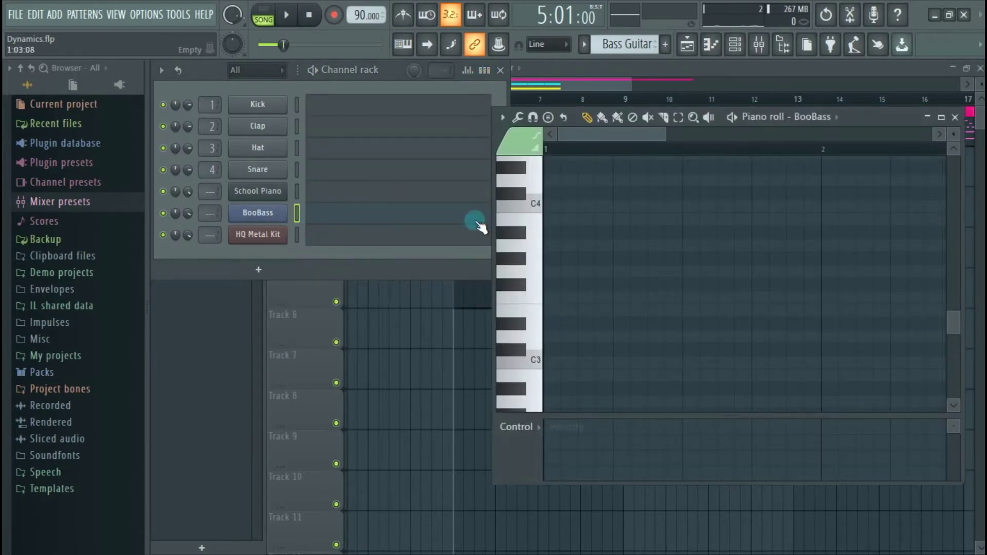
pyautogui.click(942, 117)
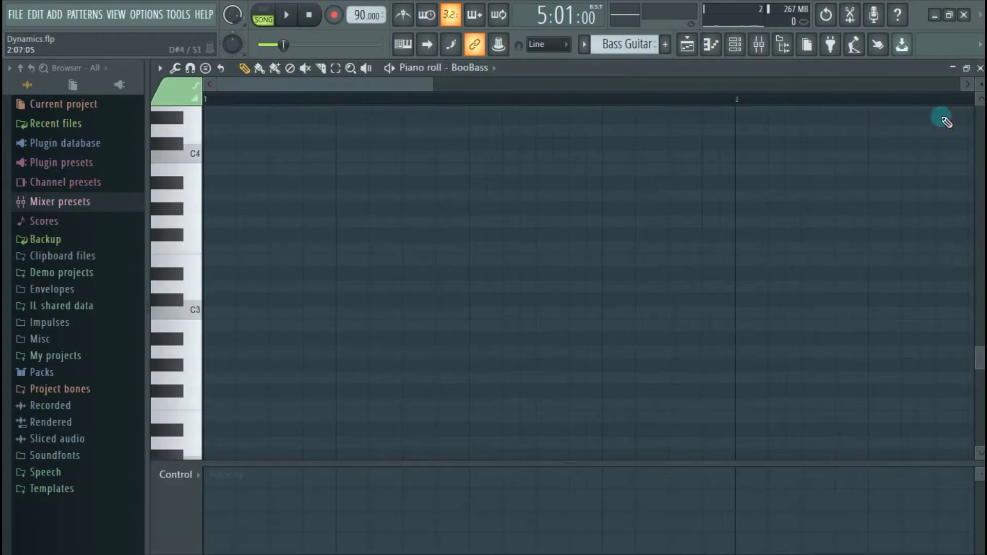
pyautogui.press('space')
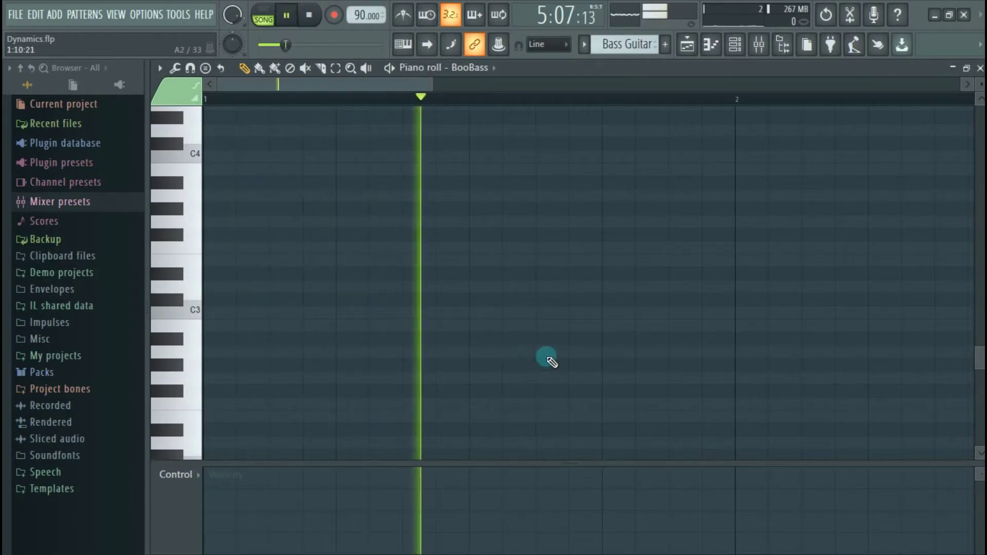
pyautogui.press('space')
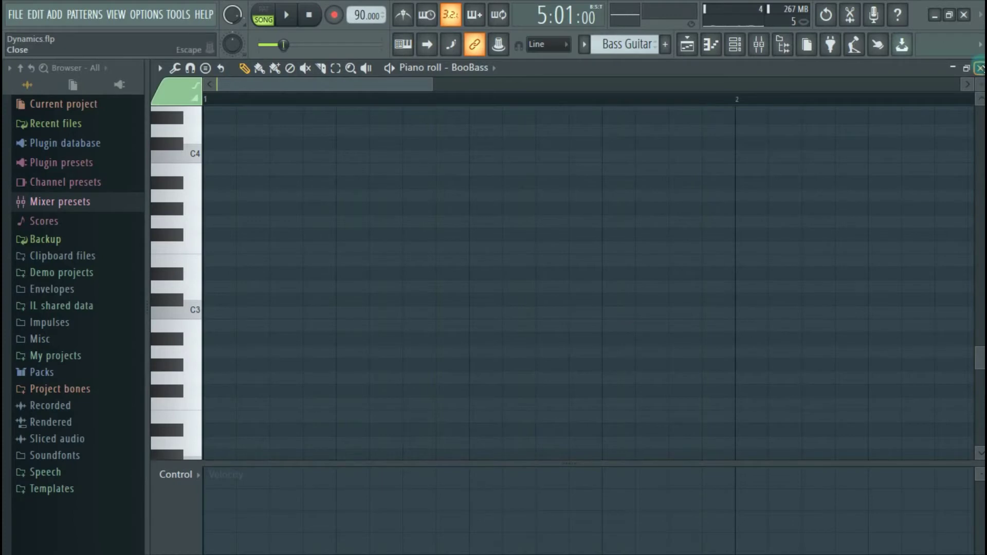
pyautogui.click(979, 68)
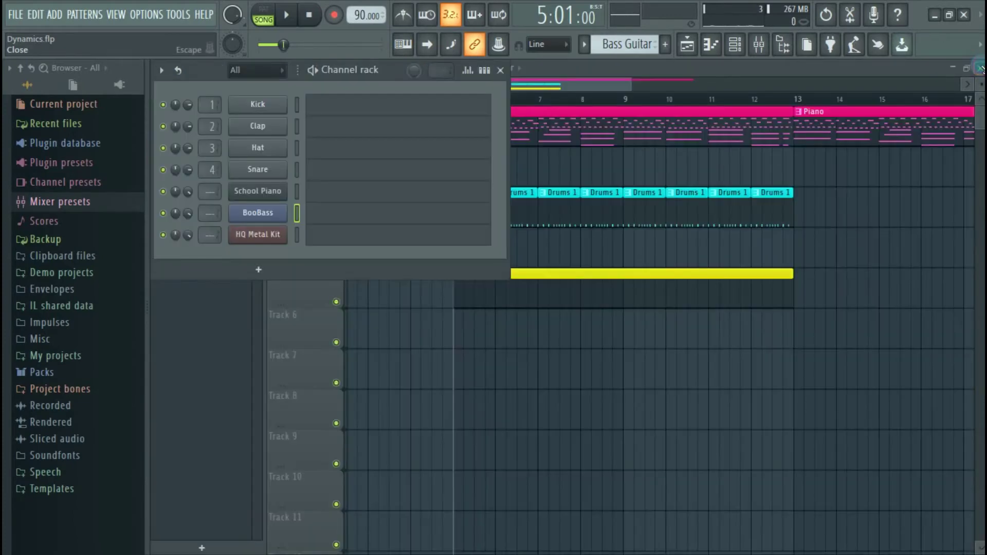
# Open the Piano pattern's School Piano notes and copy the low notes from C4 down to F3 across all eight bars
pyautogui.doubleClick(604, 79)
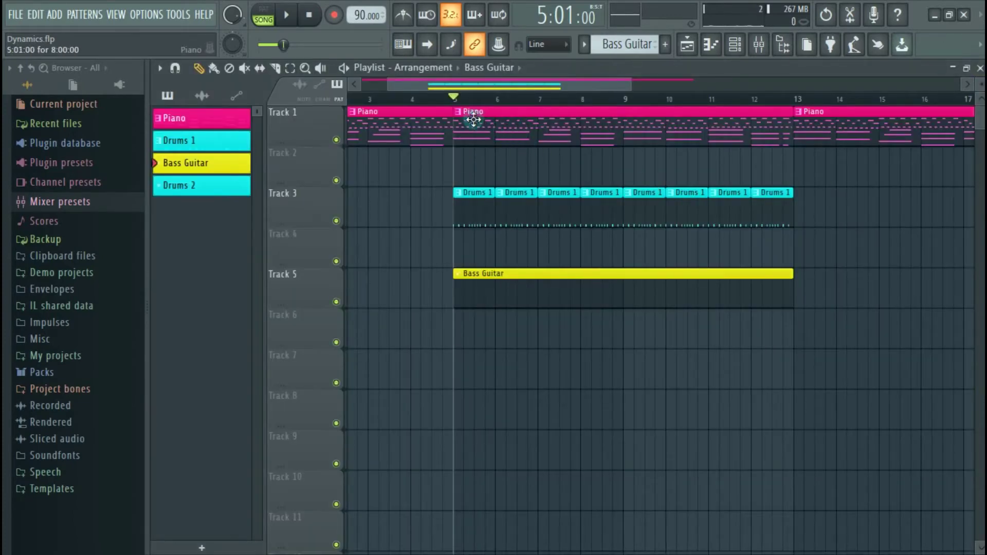
pyautogui.doubleClick(494, 130)
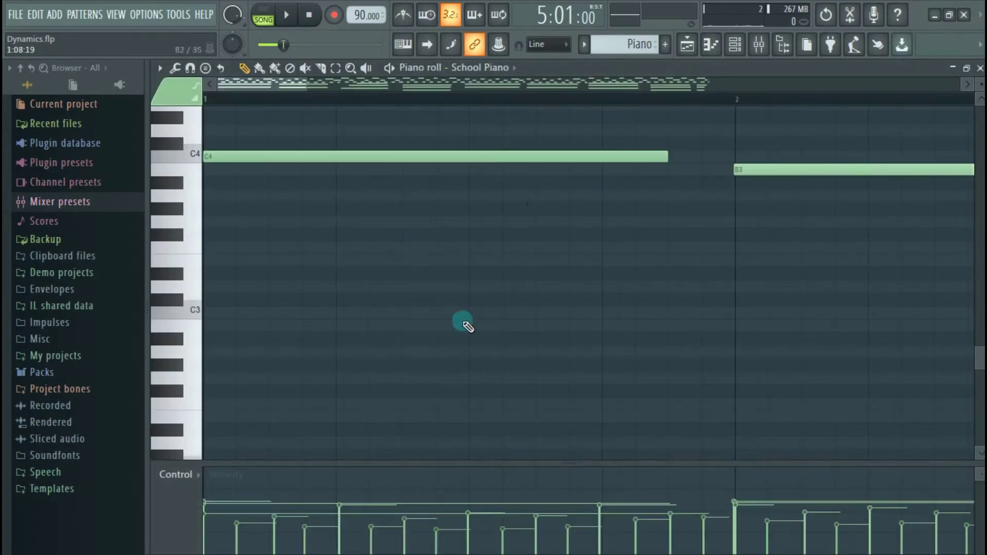
pyautogui.scroll(4, 465, 323)
pyautogui.scroll(-1, 459, 247)
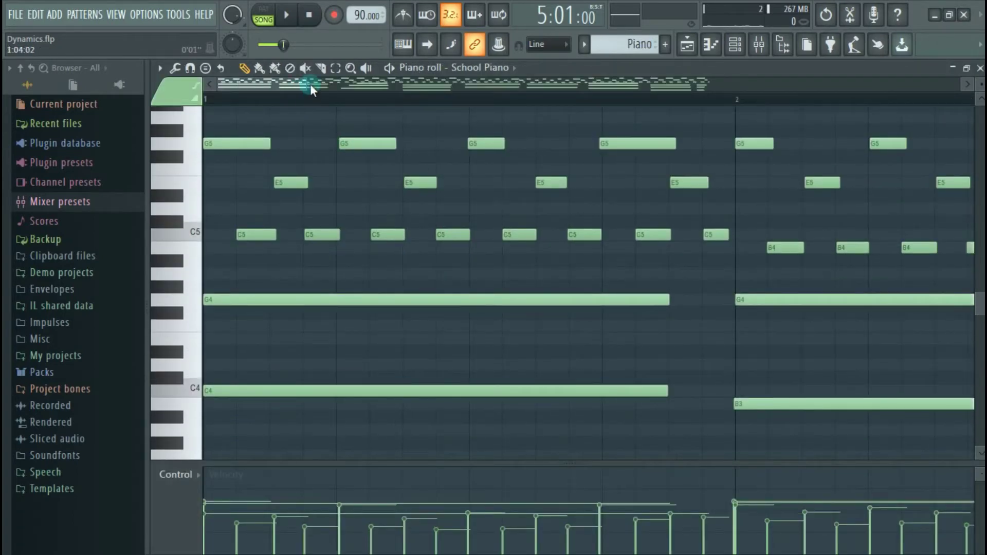
pyautogui.moveTo(302, 83); pyautogui.dragTo(816, 165)
pyautogui.scroll(-4, 765, 274)
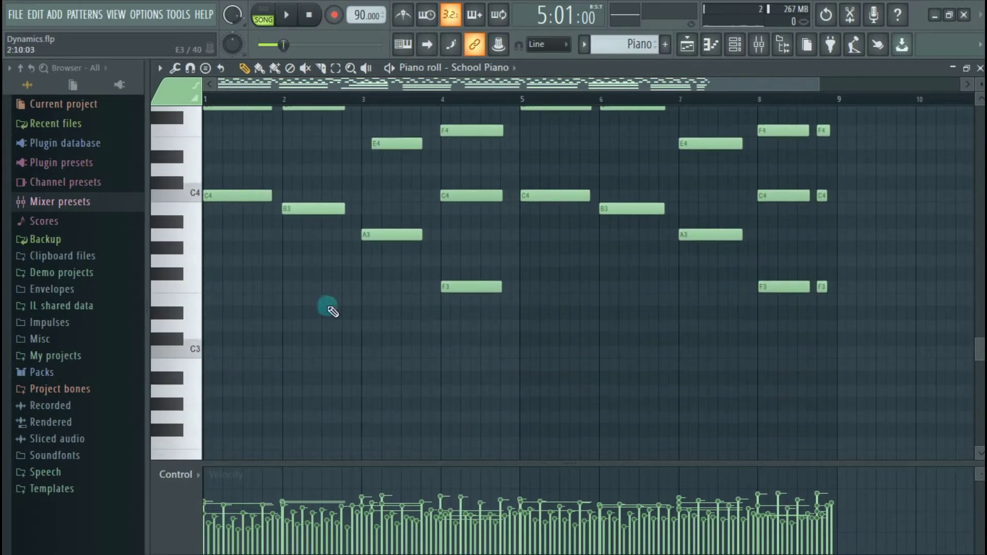
pyautogui.moveTo(862, 361); pyautogui.dragTo(198, 190)
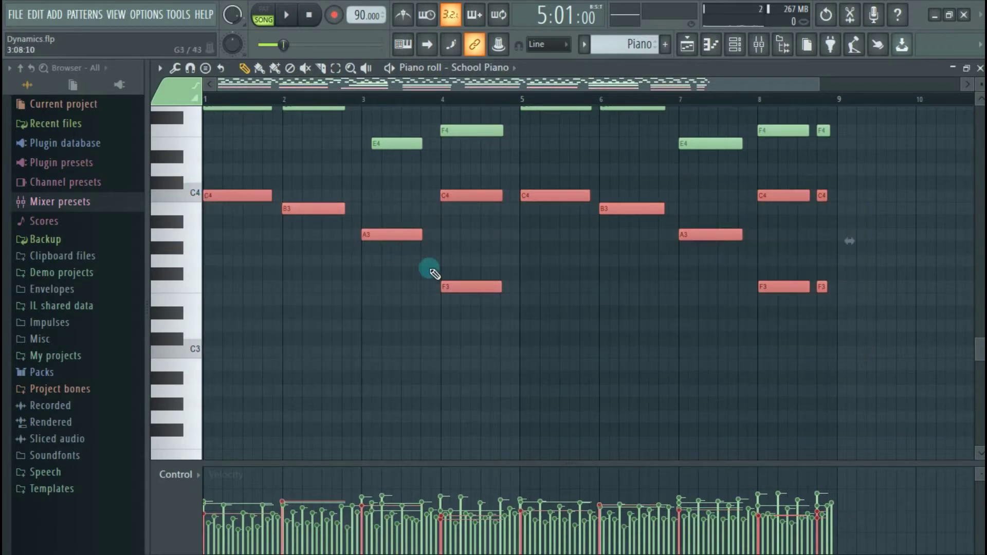
# Paste the copied low piano notes into the BooBass piano roll of the Bass Guitar pattern
pyautogui.click(585, 48)
pyautogui.click(610, 89)
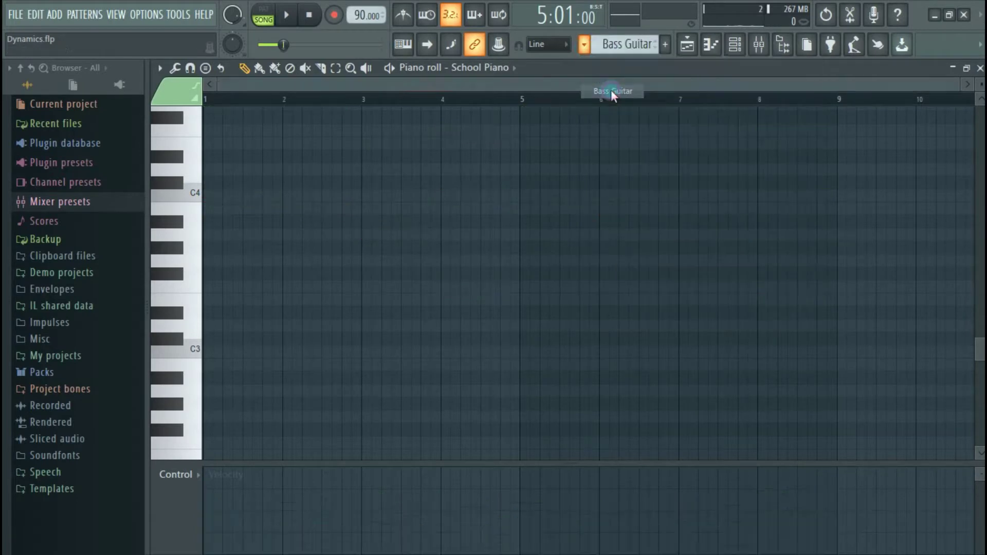
pyautogui.click(978, 67)
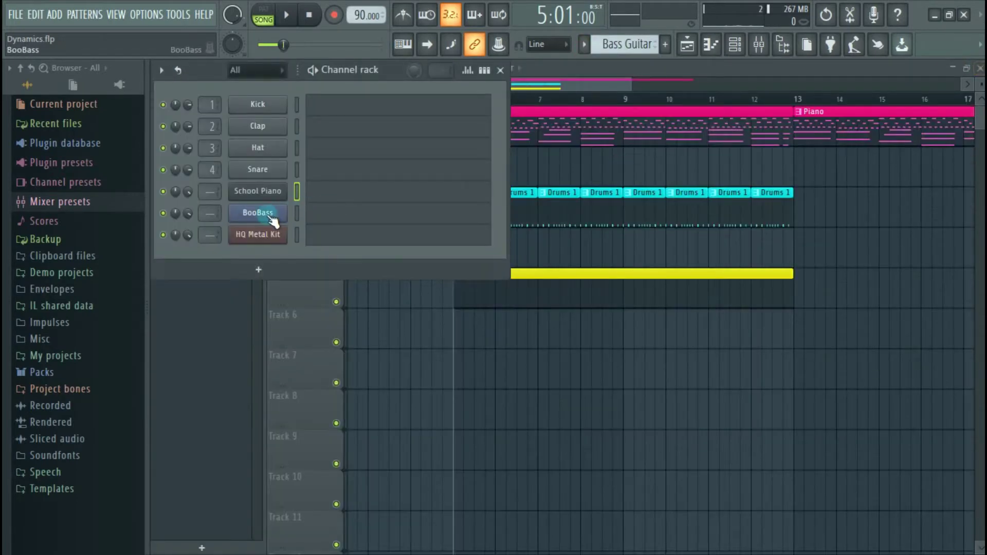
pyautogui.click(323, 219)
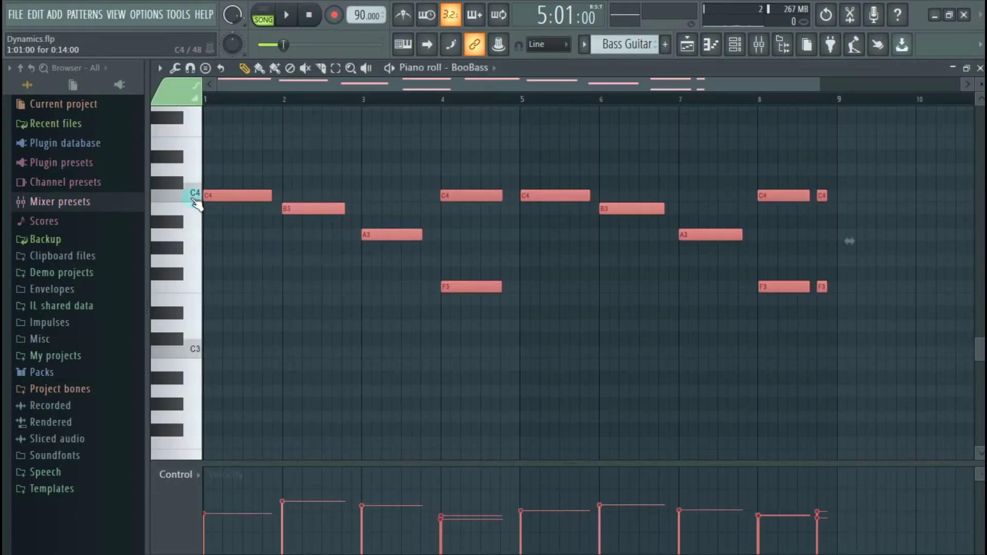
# Transpose all pasted BooBass notes up one octave and audition the C5 key
pyautogui.click(194, 202)
pyautogui.hotkey('ctrl', 'Up')
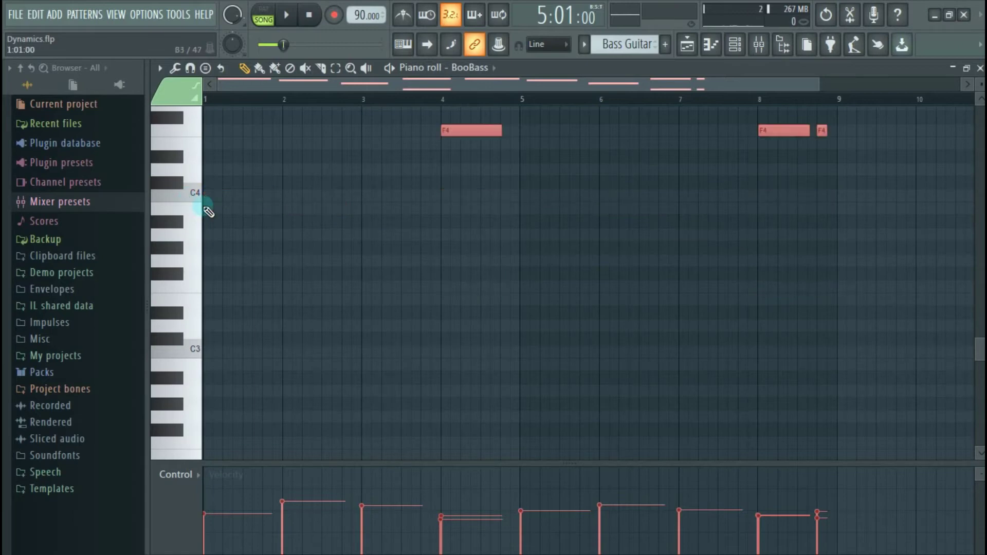
pyautogui.scroll(5, 209, 211)
pyautogui.click(198, 234)
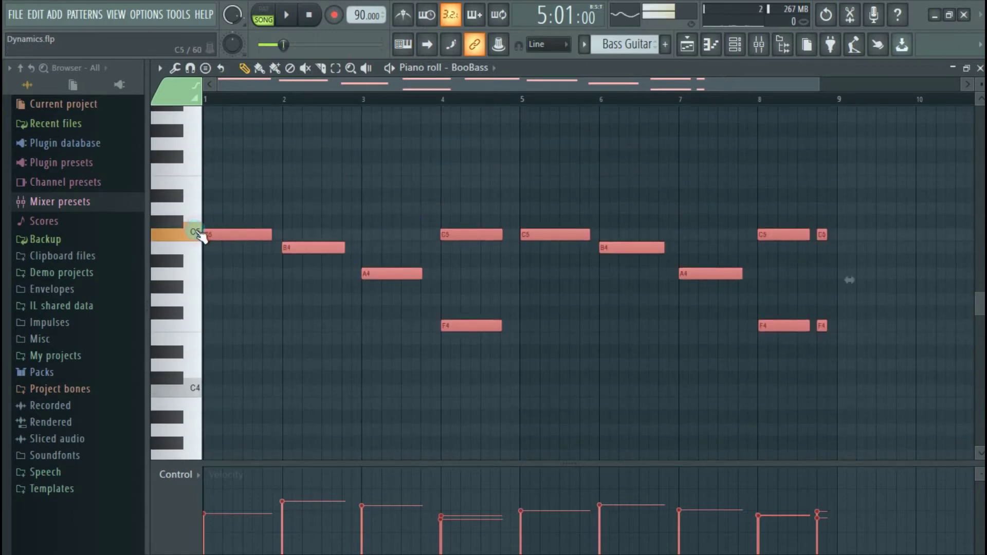
# Delete the long C5 notes in bars 4 and 8 of the bass line, and play the song from bar 5
pyautogui.rightClick(459, 233)
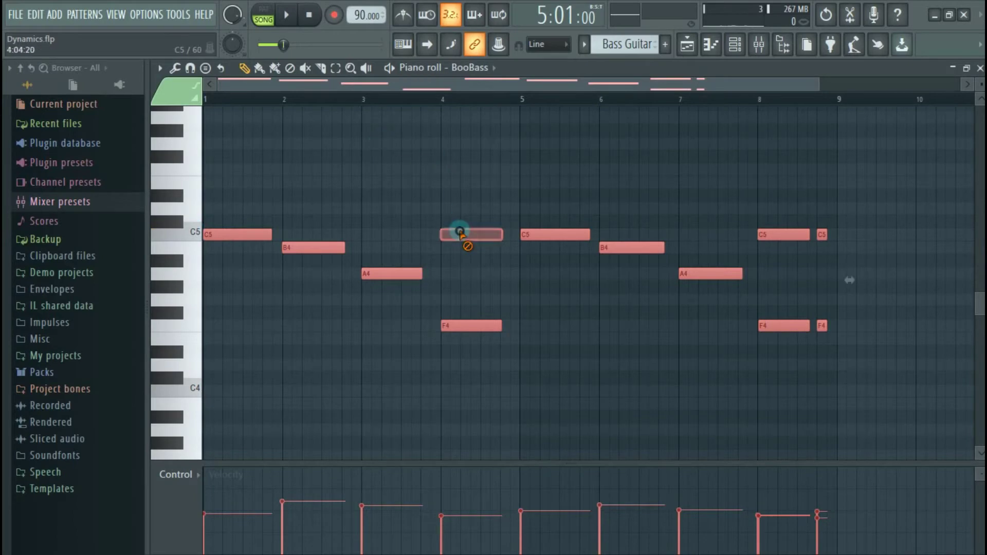
pyautogui.rightClick(808, 234)
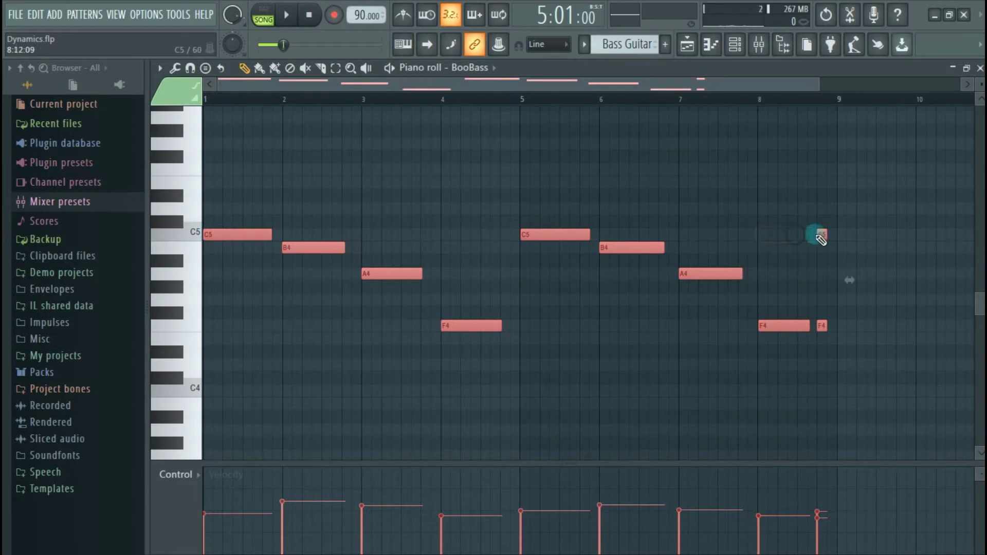
pyautogui.press('space')
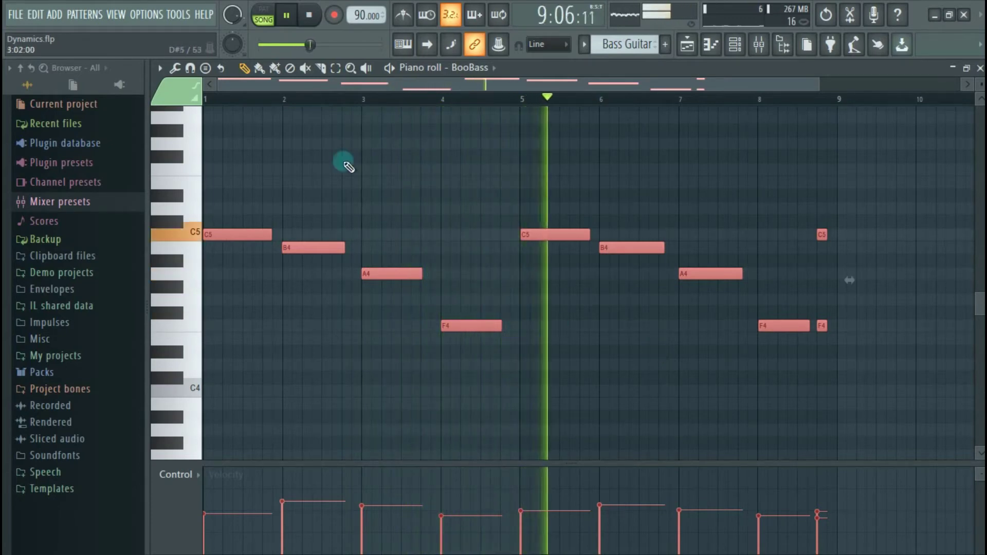
pyautogui.press('space')
# Lengthen all bass notes together by two steps so the first C5 reaches bar 2, and remove the stray G4 note
pyautogui.moveTo(283, 106); pyautogui.dragTo(337, 103)
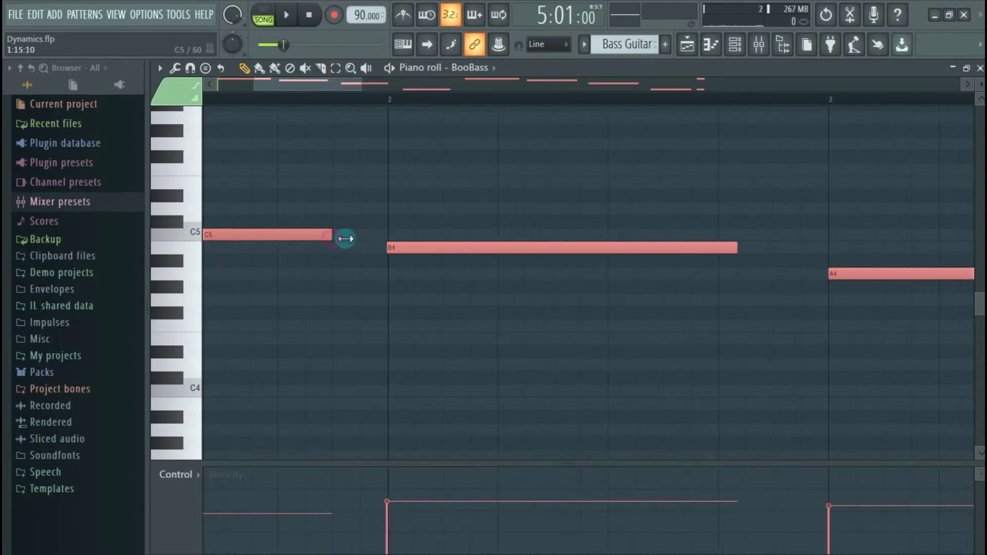
pyautogui.moveTo(346, 239); pyautogui.dragTo(379, 239)
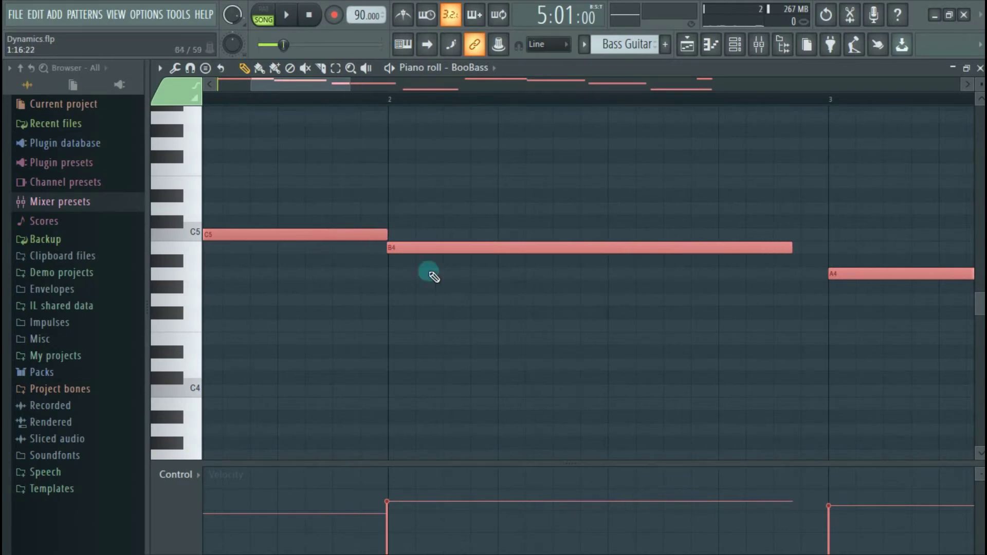
pyautogui.click(555, 299)
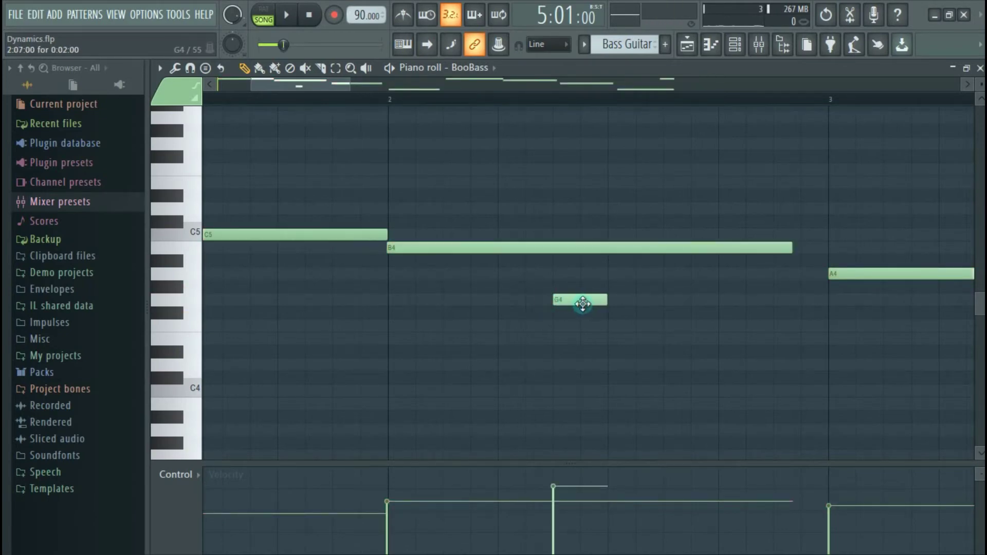
pyautogui.rightClick(583, 303)
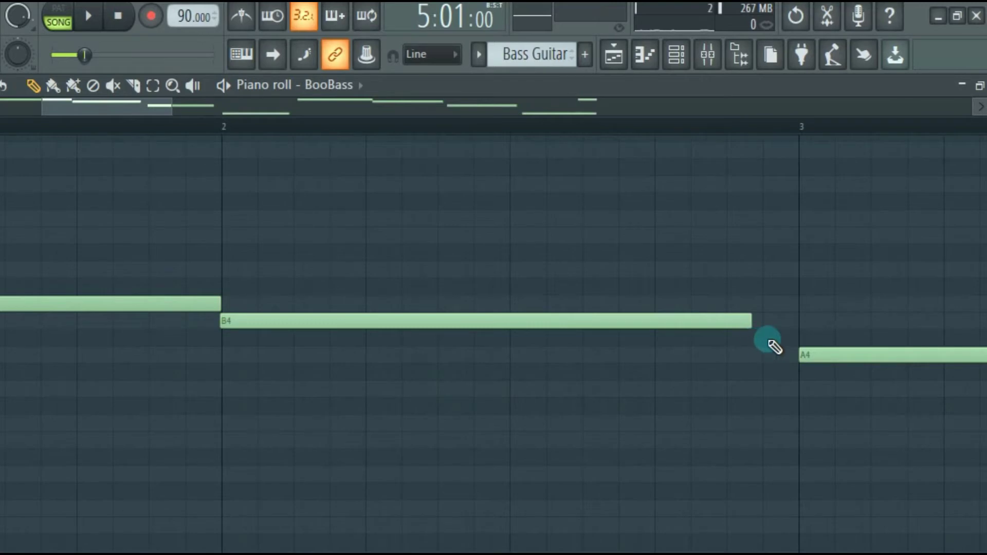
# Extend the B4 bass note to bar 3 and the A4 note to bar 4 so each meets the following note
pyautogui.moveTo(753, 325); pyautogui.dragTo(811, 330)
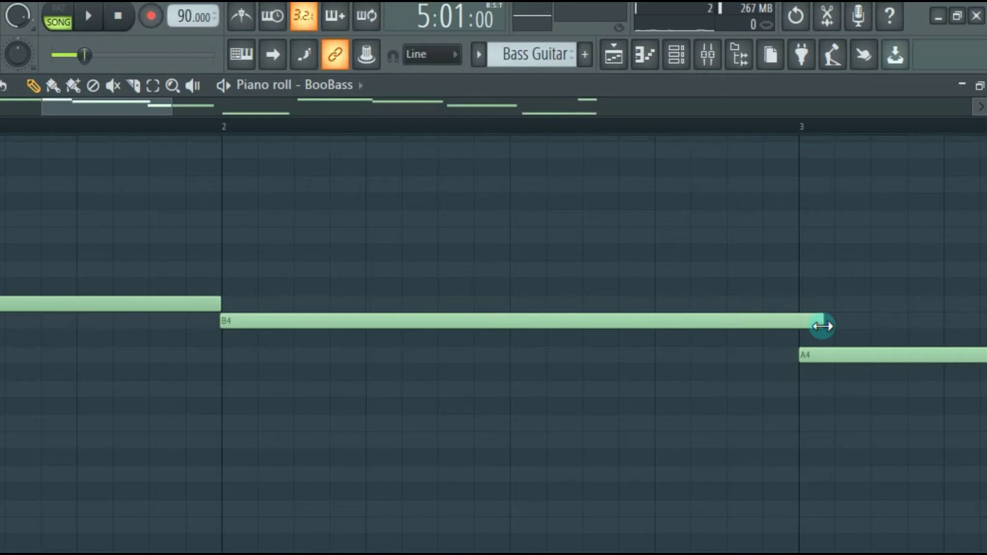
pyautogui.moveTo(822, 326); pyautogui.dragTo(796, 321)
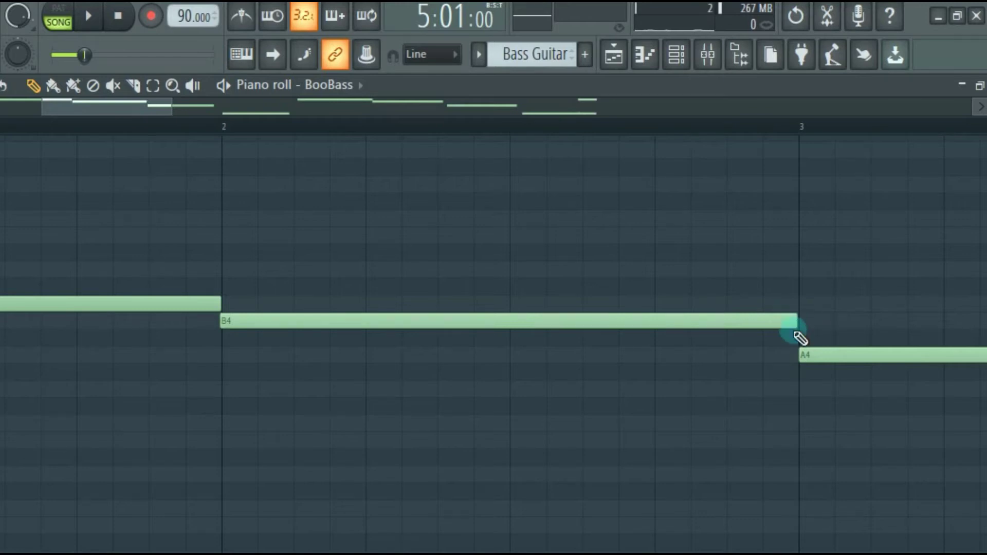
pyautogui.moveTo(106, 110); pyautogui.dragTo(229, 116)
pyautogui.moveTo(427, 354); pyautogui.dragTo(501, 350)
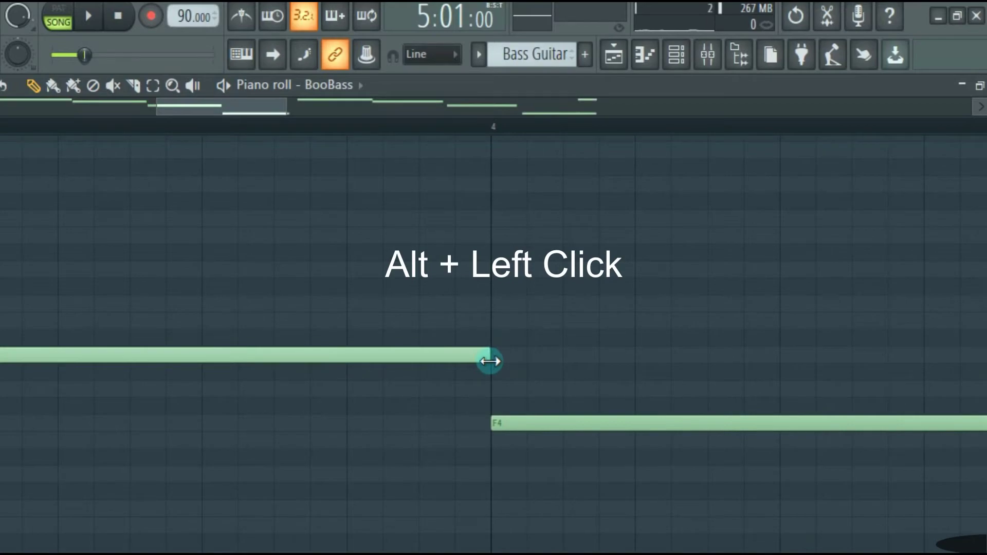
pyautogui.moveTo(159, 106); pyautogui.dragTo(0, 106)
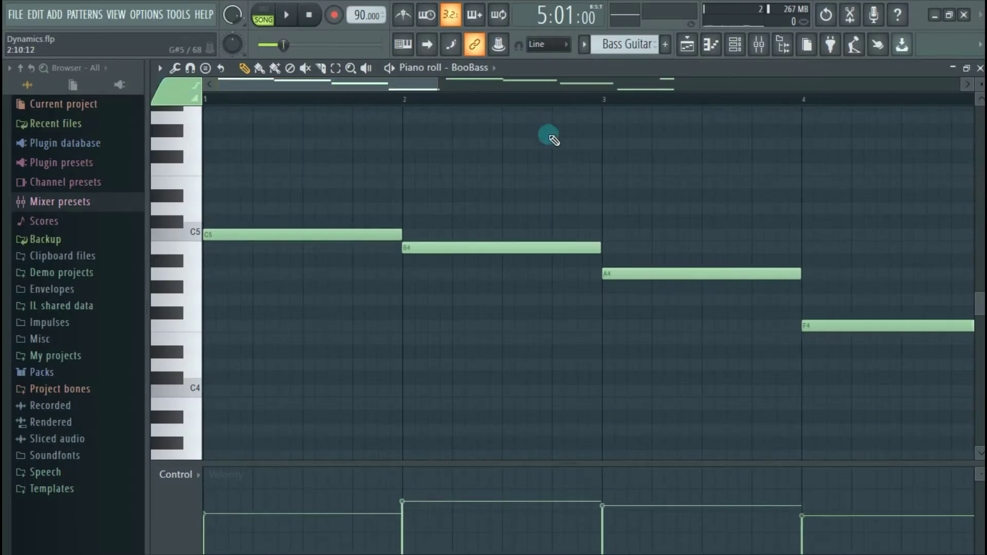
# Play the bass line from its start with all eight bars in view
pyautogui.press('space')
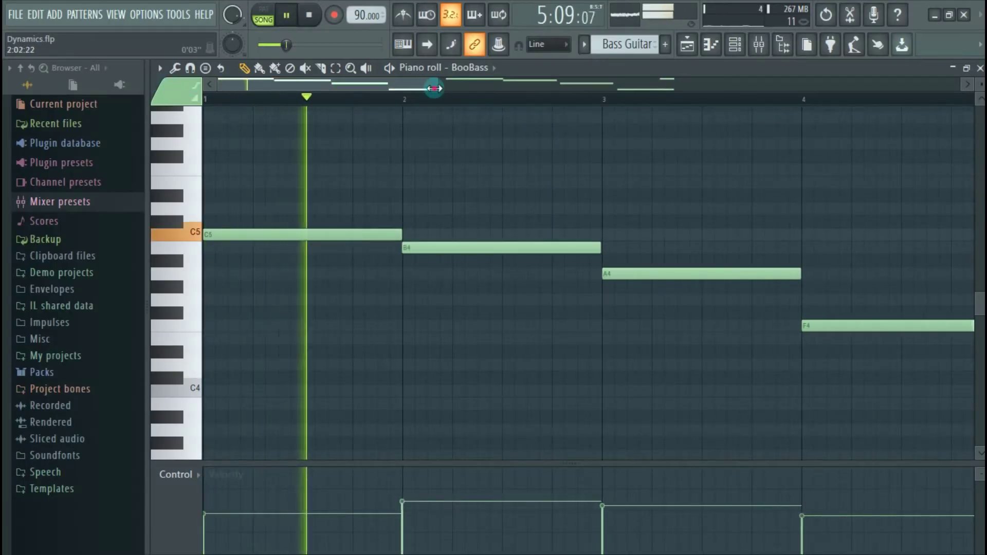
pyautogui.moveTo(438, 91); pyautogui.dragTo(639, 187)
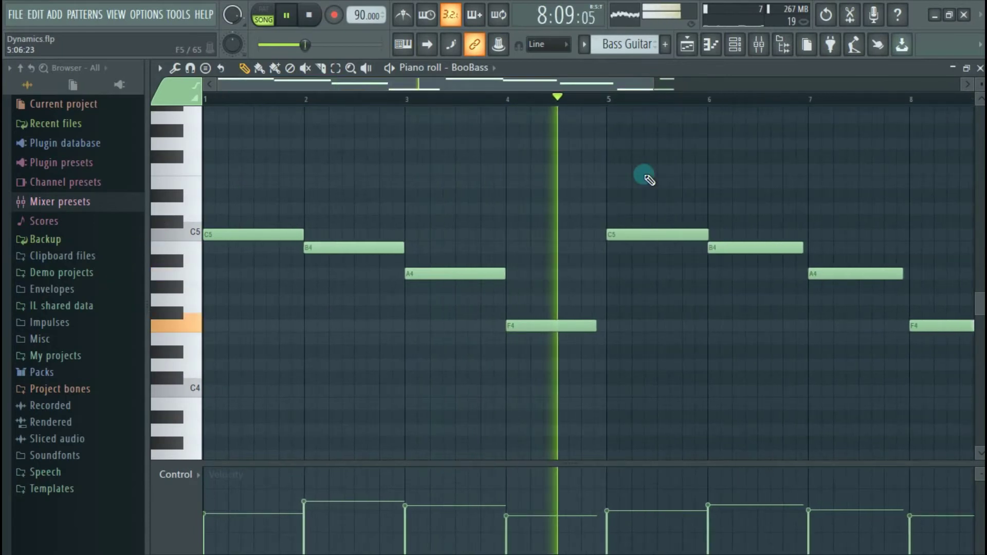
pyautogui.press('space')
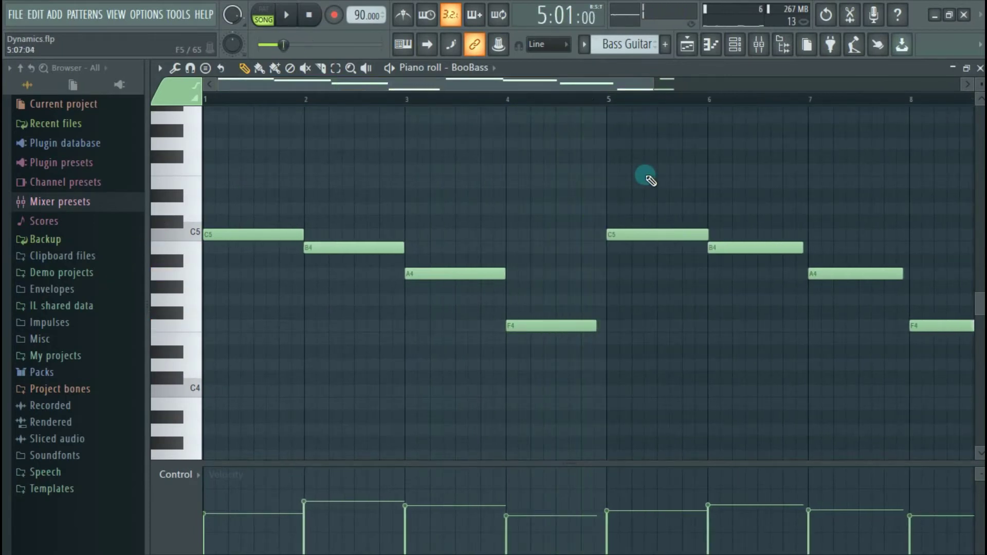
# Delete all notes from the BooBass piano roll and clear the time selection
pyautogui.hotkey('ctrl', 'a')
pyautogui.press('Delete')
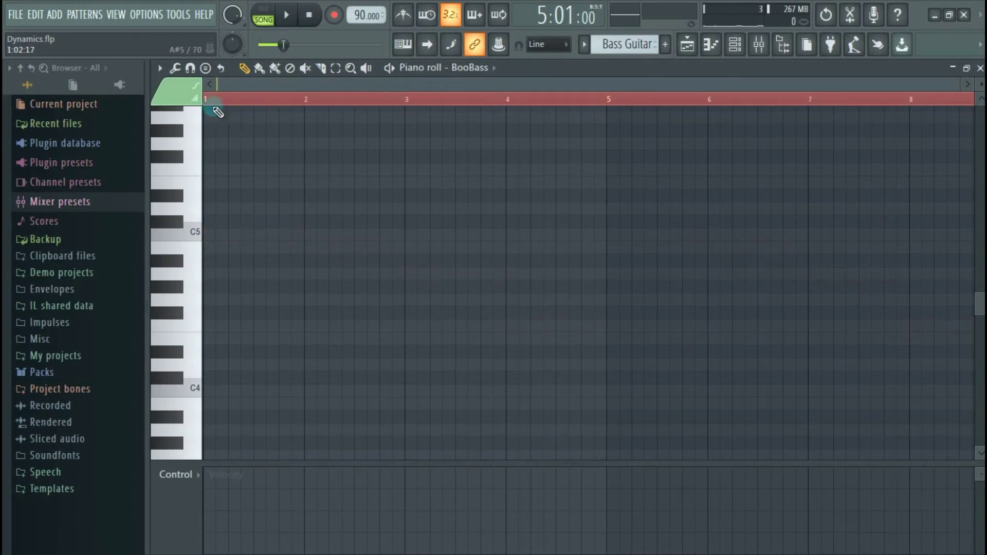
pyautogui.click(205, 99)
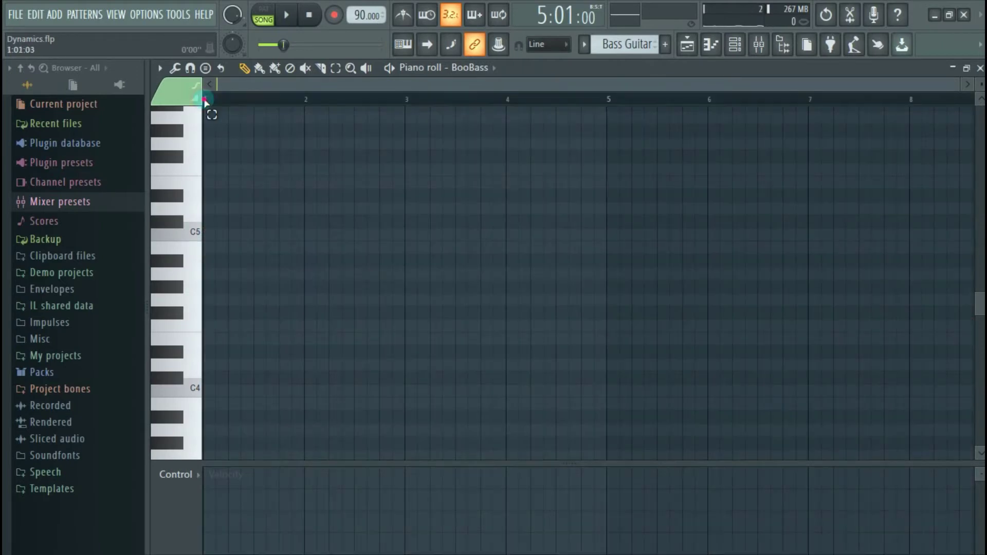
# Draw a C5 note at the start of bar 1 and shorten it to two steps
pyautogui.click(213, 237)
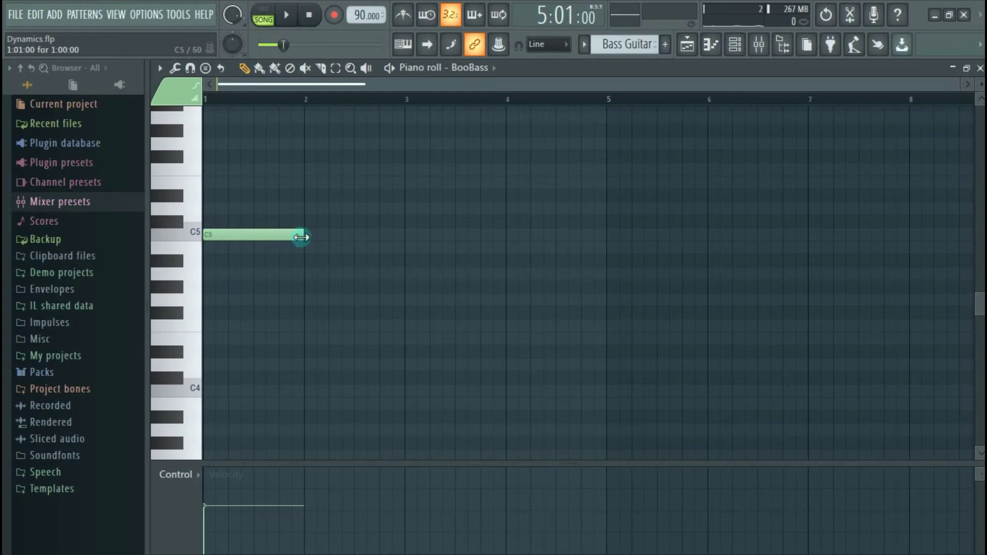
pyautogui.moveTo(301, 238); pyautogui.dragTo(227, 237)
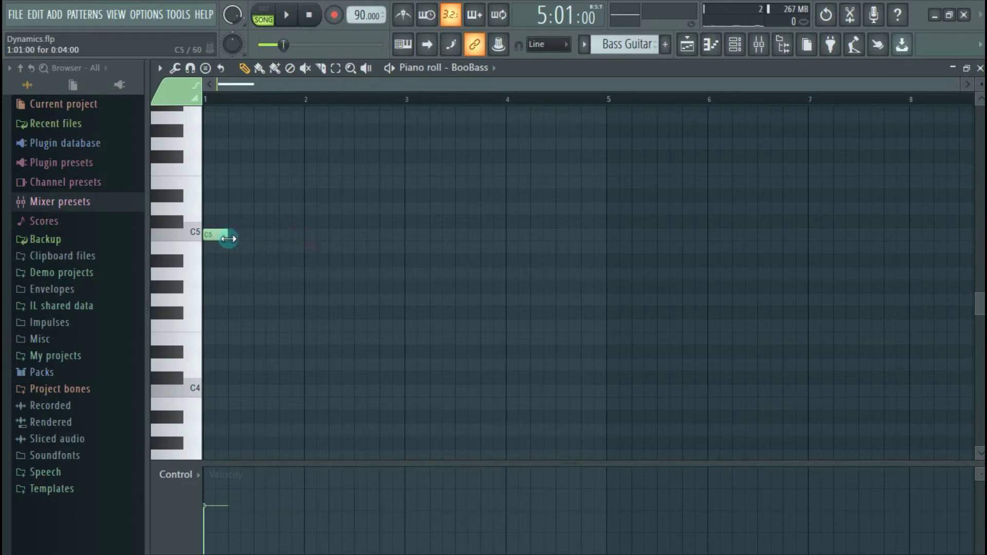
pyautogui.press('space')
pyautogui.press('space')
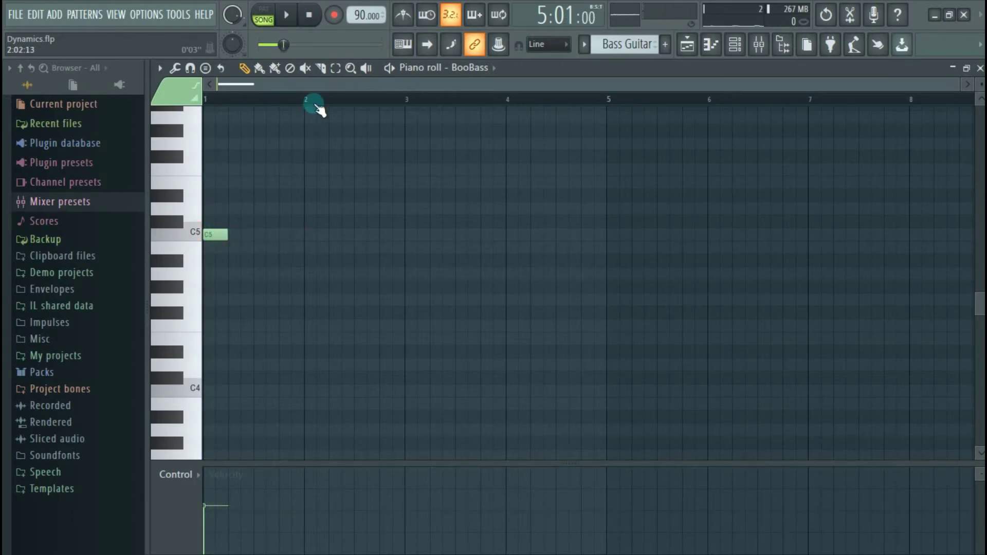
pyautogui.moveTo(315, 106); pyautogui.dragTo(330, 88)
pyautogui.moveTo(285, 237)
pyautogui.mouseDown()
pyautogui.moveTo(229, 239)
pyautogui.moveTo(295, 237)
pyautogui.moveTo(242, 238)
pyautogui.moveTo(268, 234)
pyautogui.mouseUp()
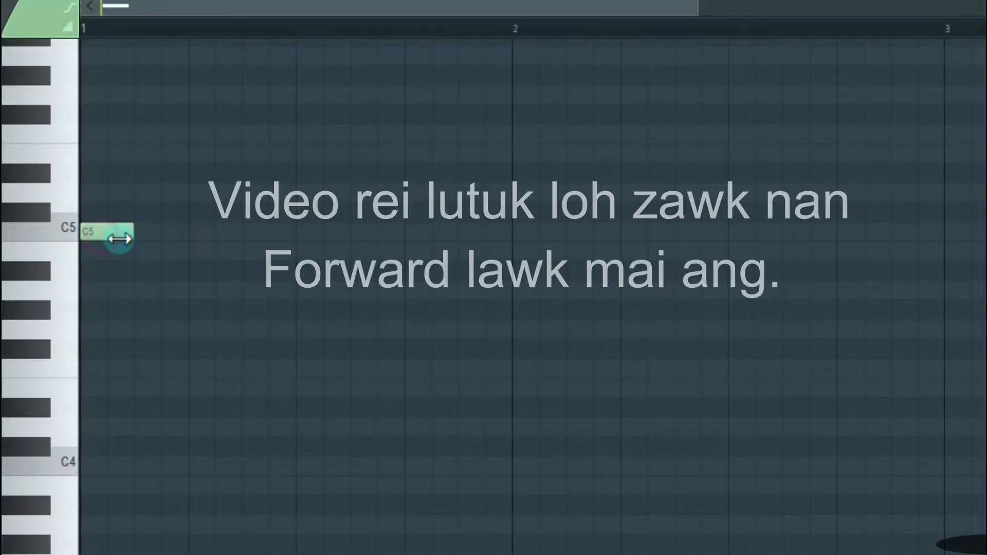
# Complete the C5 rhythm in bar 1 with notes of five and one steps, a one-step gap, and notes of one and six steps
pyautogui.click(144, 234)
pyautogui.press('space')
pyautogui.click(276, 234)
pyautogui.moveTo(377, 236); pyautogui.dragTo(296, 237)
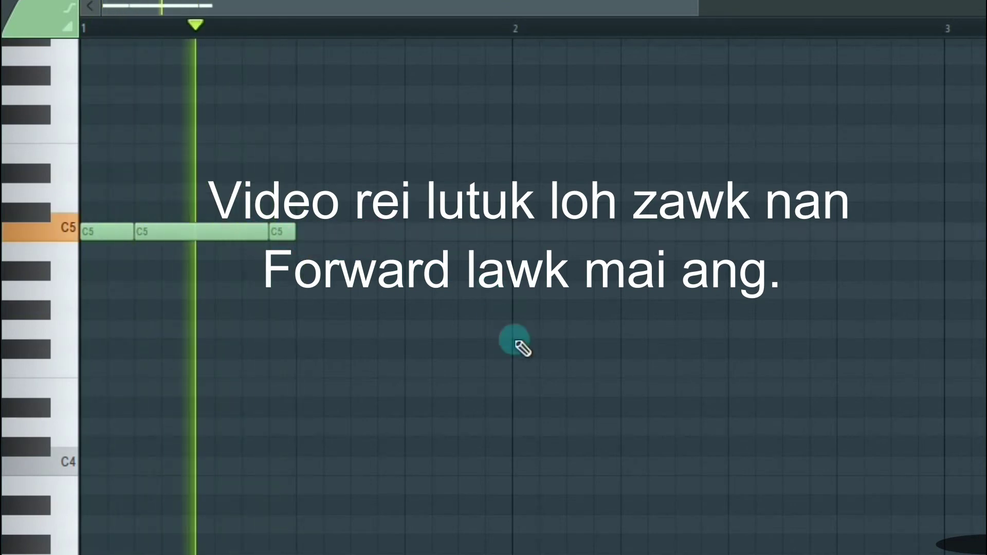
pyautogui.click(364, 233)
pyautogui.click(327, 233)
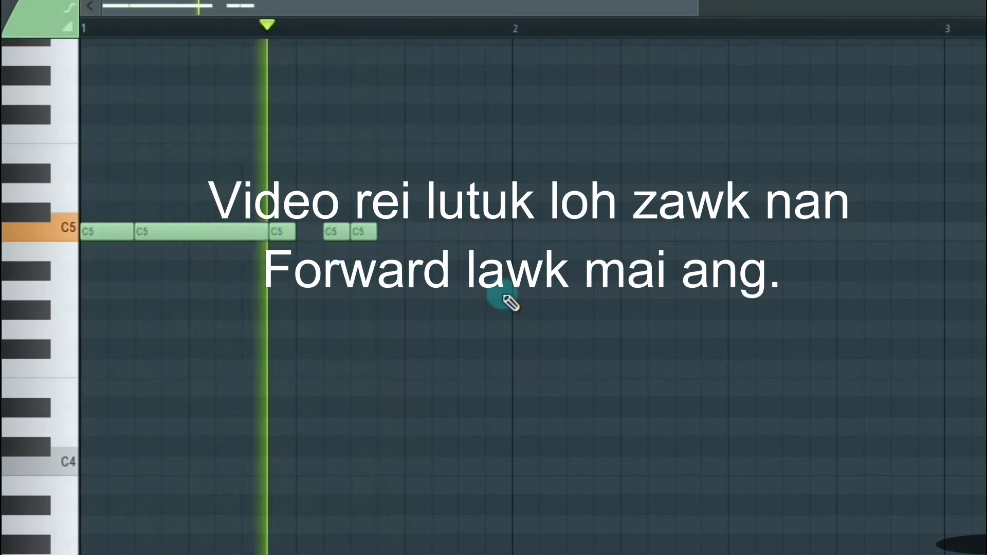
pyautogui.moveTo(376, 232); pyautogui.dragTo(489, 241)
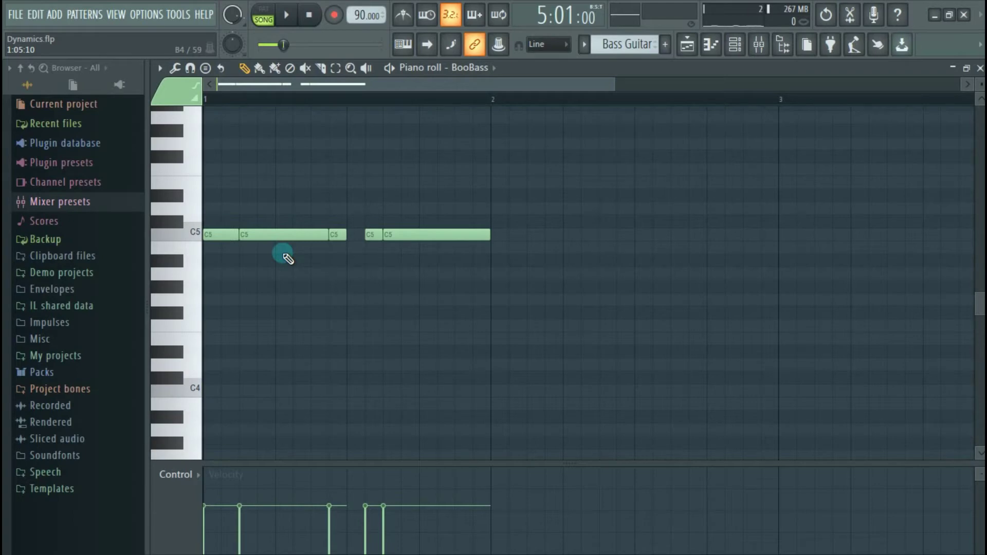
# Copy the bar 1 rhythm to bar 2 on B4 and play the two bars
pyautogui.moveTo(479, 268); pyautogui.dragTo(570, 255)
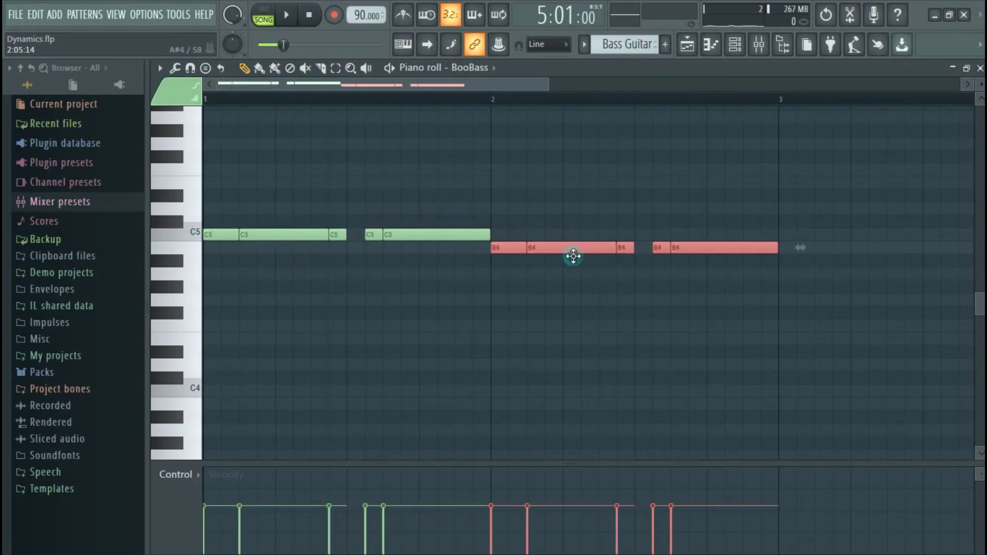
pyautogui.click(195, 248)
pyautogui.press('space')
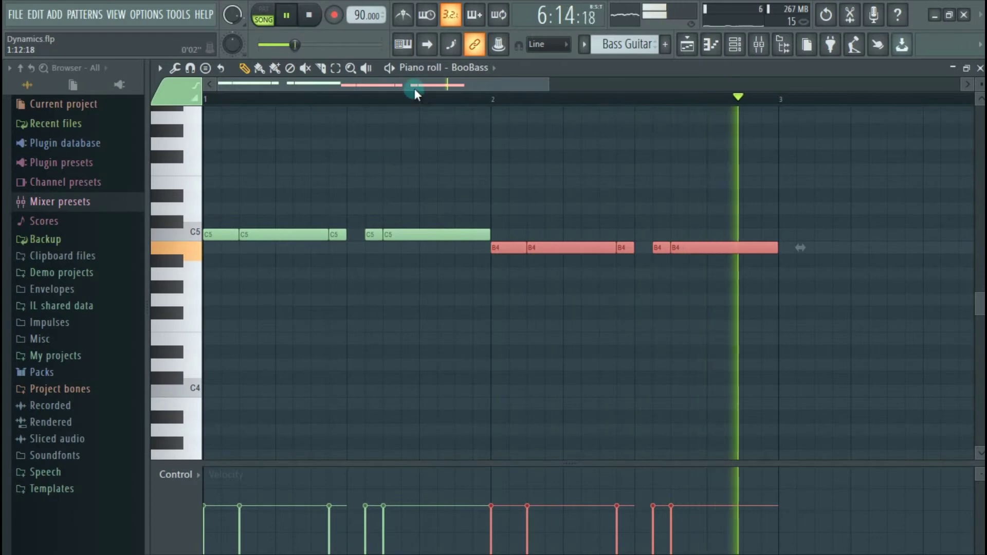
pyautogui.moveTo(414, 88); pyautogui.dragTo(585, 89)
pyautogui.press('space')
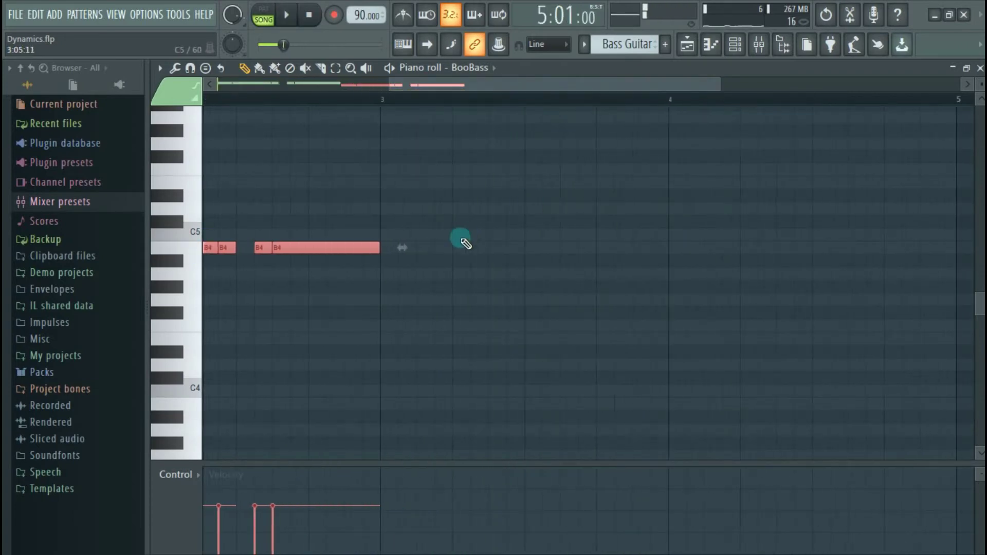
# Paste the bass rhythm into bar 3 on A4 and bar 4 on F4, and close the piano roll
pyautogui.hotkey('ctrl', 'v')
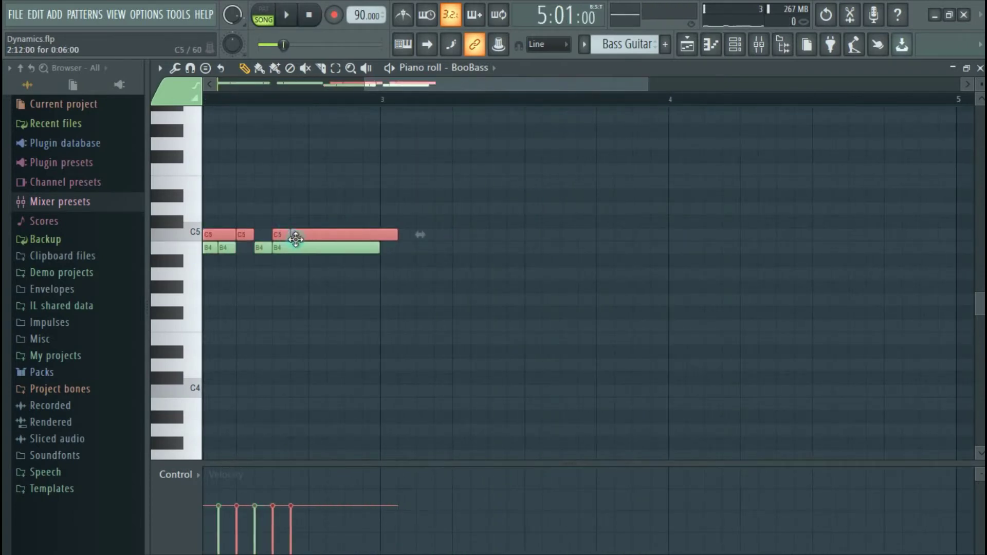
pyautogui.moveTo(311, 237); pyautogui.dragTo(587, 286)
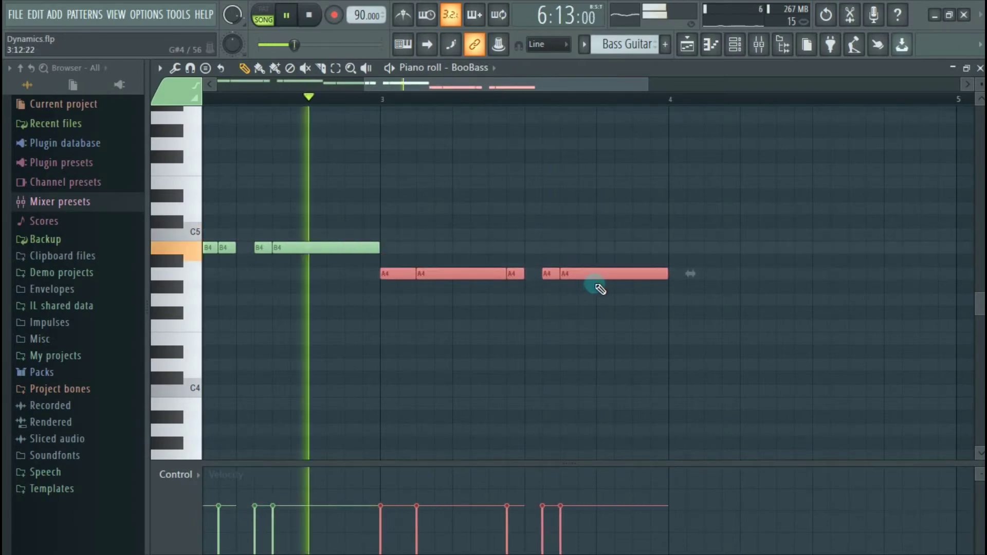
pyautogui.hotkey('ctrl', 'v')
pyautogui.moveTo(442, 183); pyautogui.dragTo(425, 247)
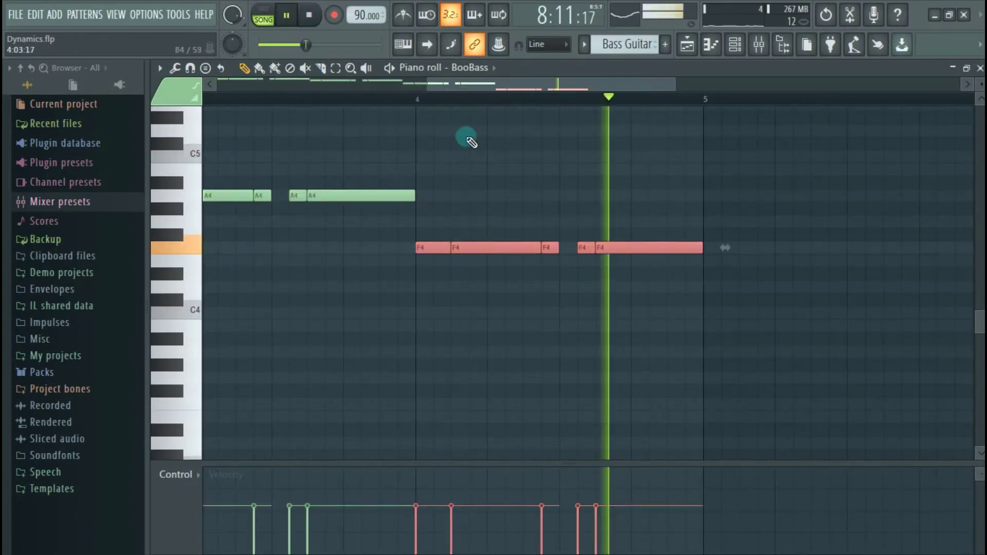
pyautogui.scroll(-4, 467, 138)
pyautogui.scroll(-3, 801, 140)
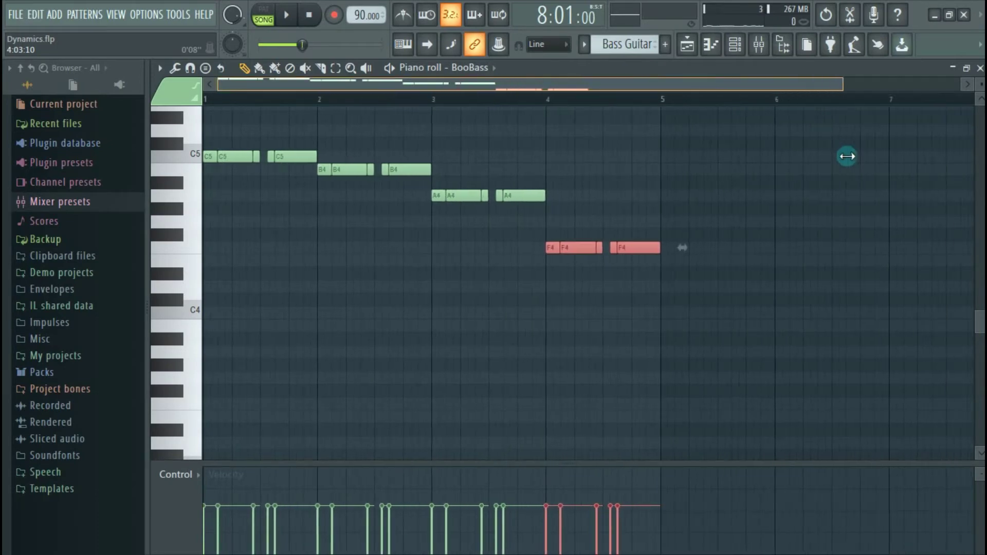
pyautogui.click(978, 68)
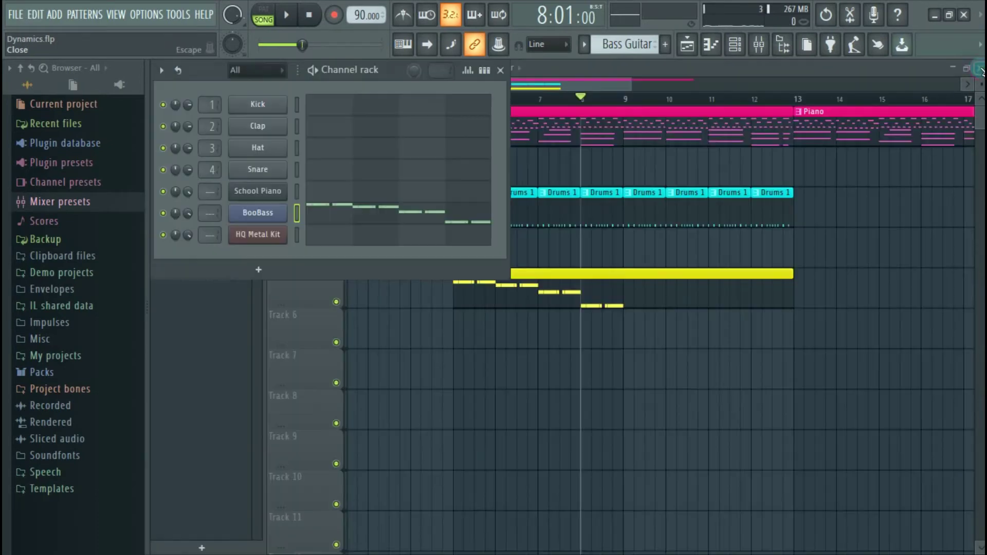
# Shorten the Bass Guitar clip to end at bar 9 and place a second clip from bar 9 to bar 13
pyautogui.click(616, 86)
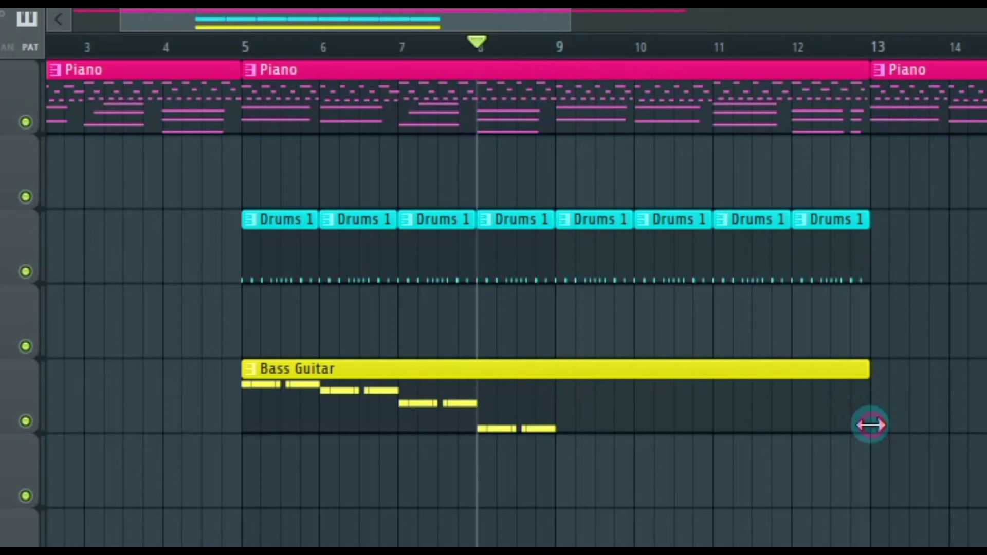
pyautogui.moveTo(869, 424); pyautogui.dragTo(554, 425)
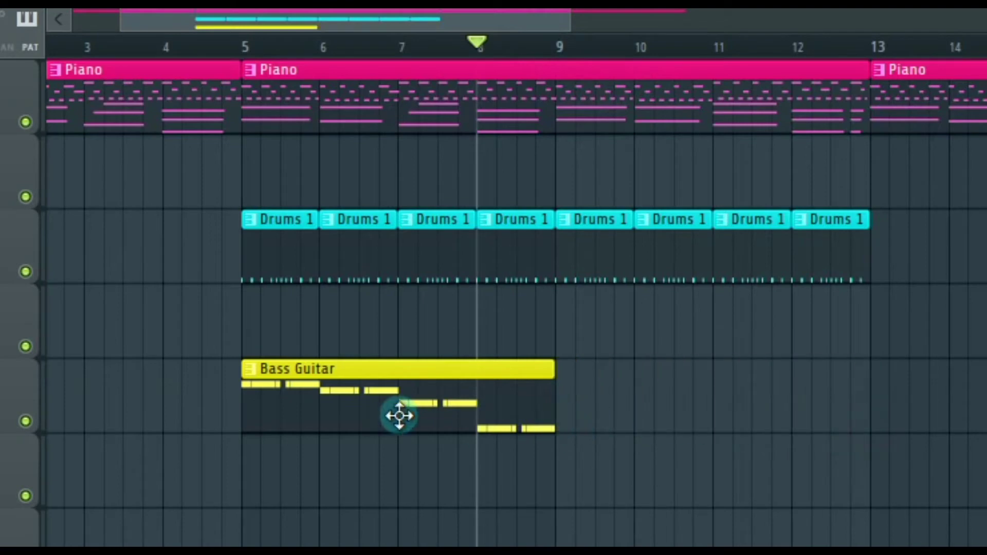
pyautogui.click(566, 408)
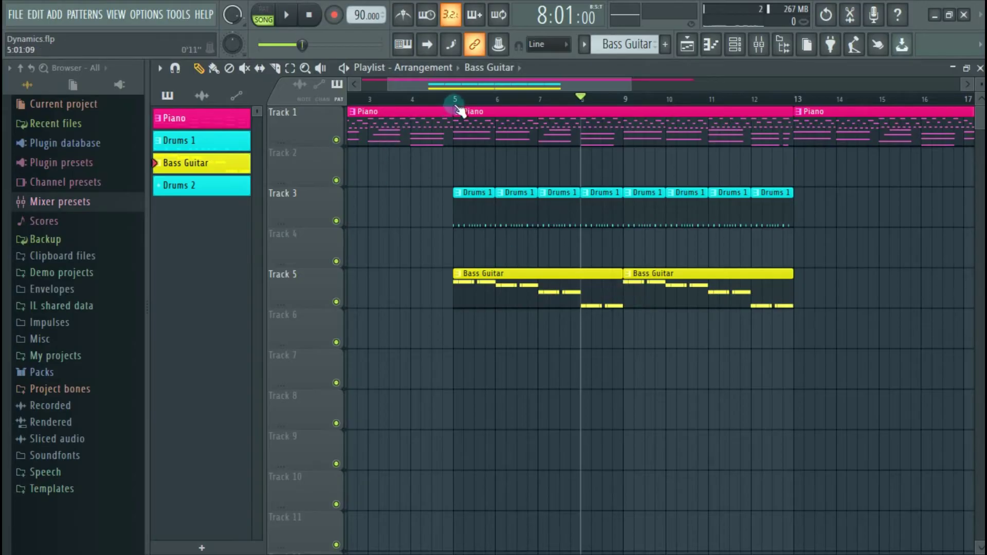
# Play the arrangement from bar 5 to check the bass line against the piano and drums
pyautogui.click(455, 101)
pyautogui.press('space')
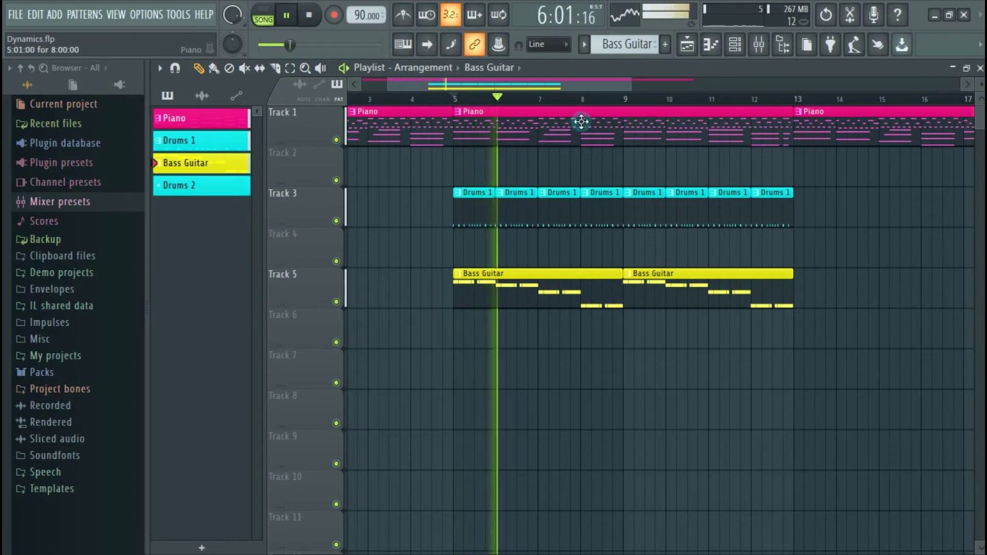
pyautogui.moveTo(572, 85); pyautogui.dragTo(625, 94)
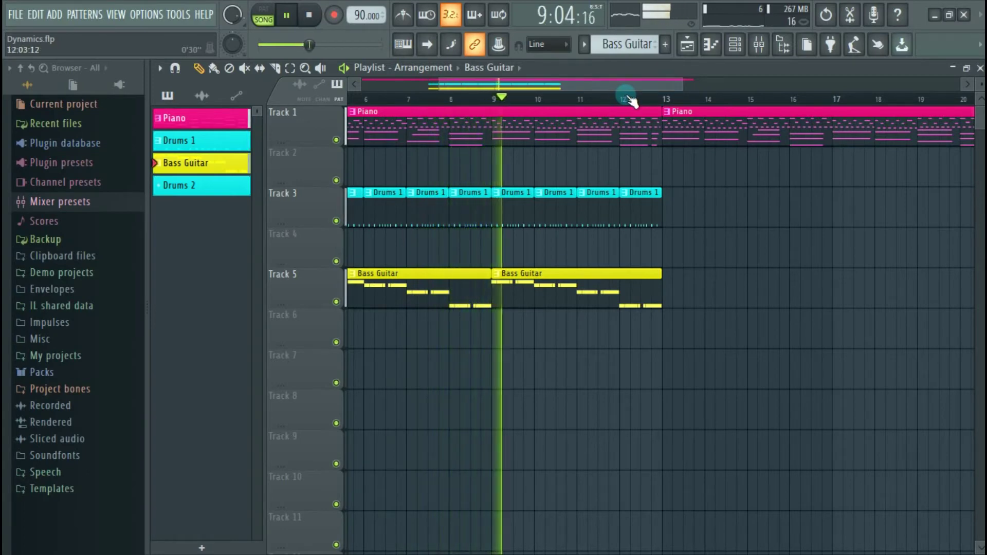
pyautogui.press('space')
# Add two more Bass Guitar clips on Track 5 at bars 13 and 17
pyautogui.moveTo(612, 84); pyautogui.dragTo(817, 103)
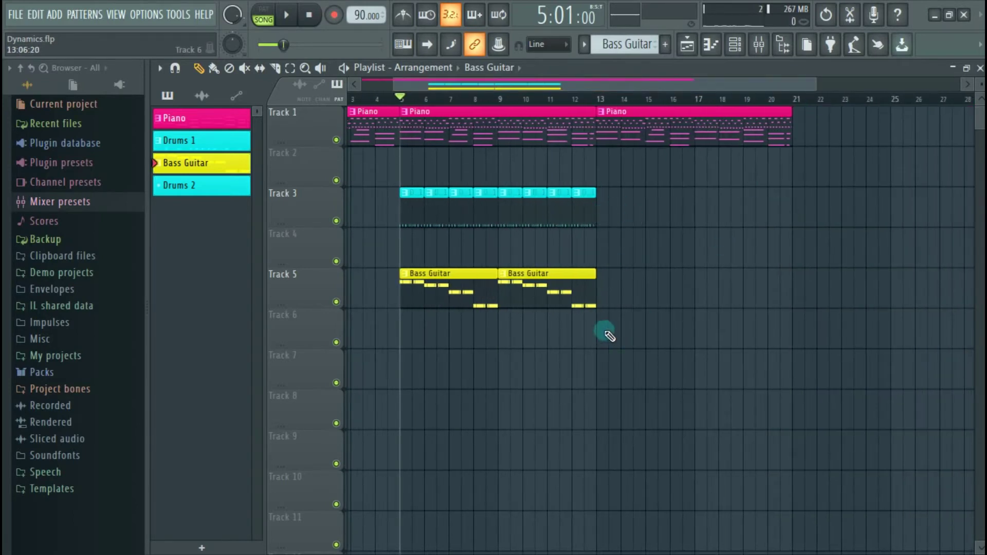
pyautogui.click(601, 299)
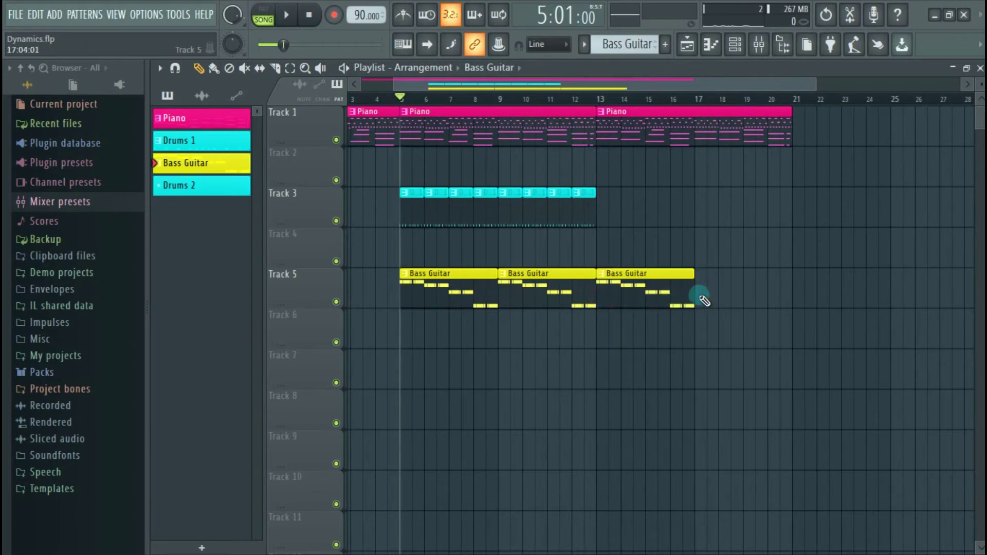
pyautogui.click(701, 297)
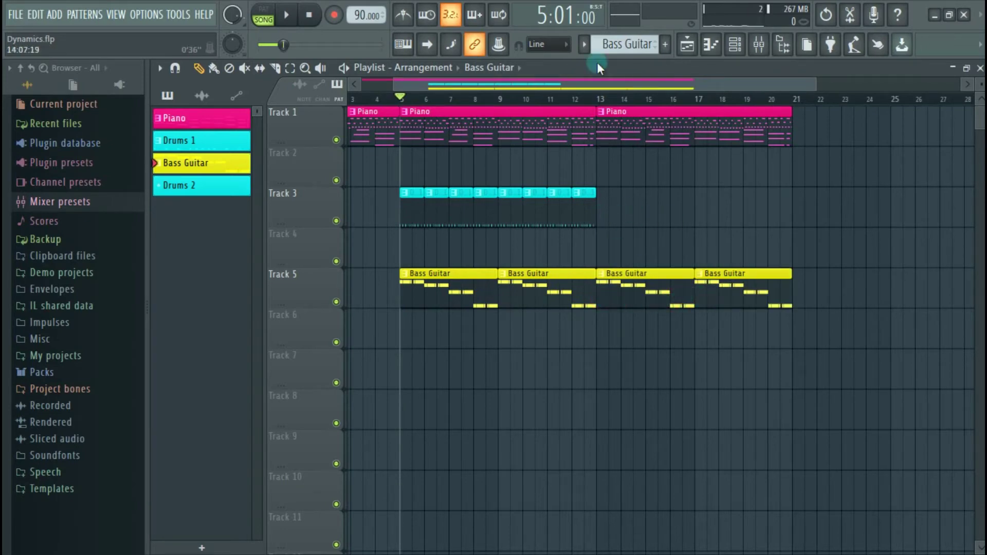
# Select the Drums 1 pattern and show its channels in the Channel rack
pyautogui.click(584, 45)
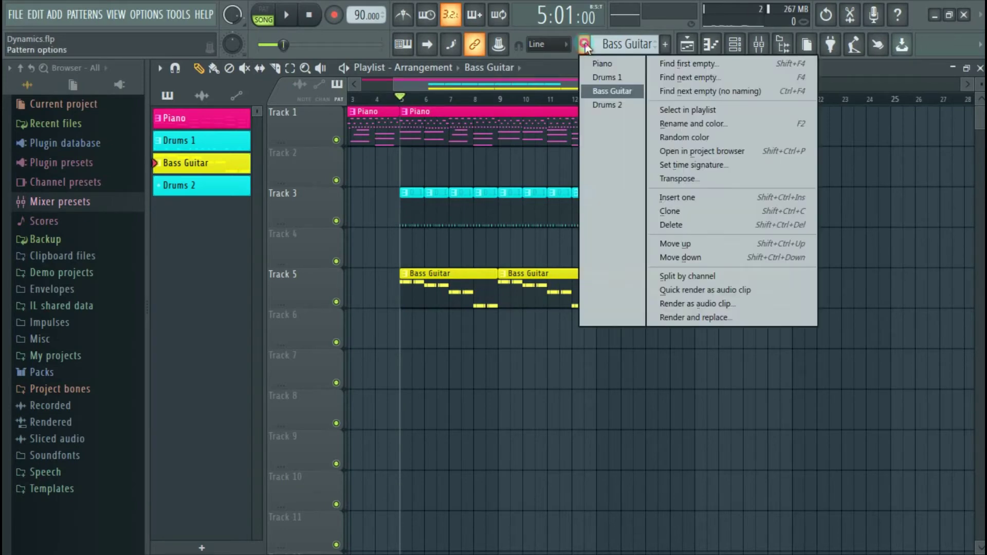
pyautogui.click(622, 77)
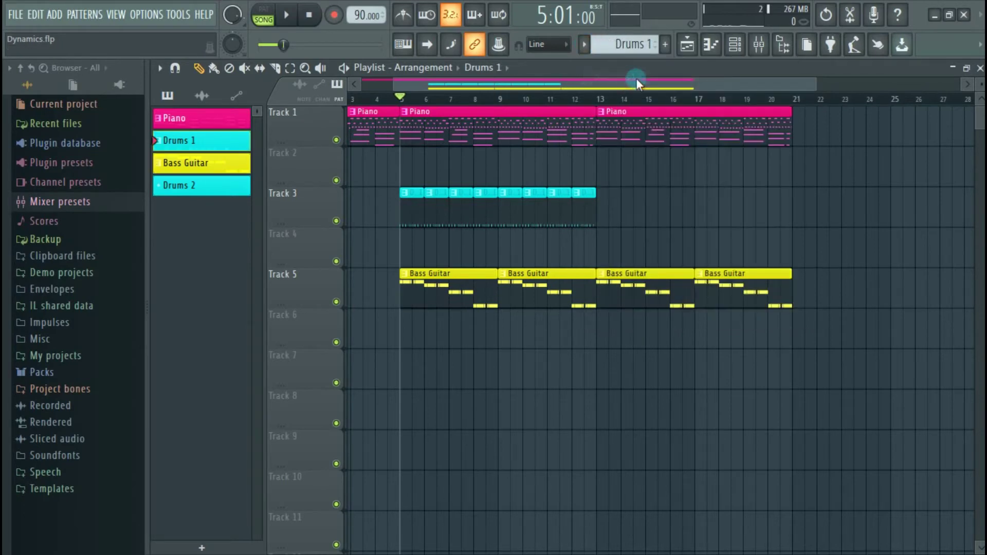
pyautogui.click(736, 46)
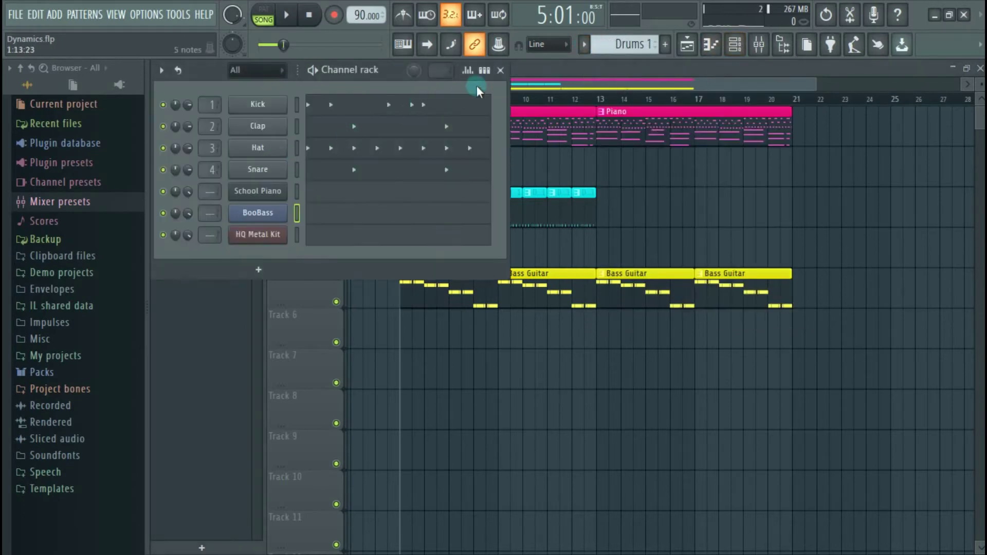
# Select the Drums 2 pattern and place its clip on Track 3 from bar 13 to bar 17
pyautogui.click(483, 71)
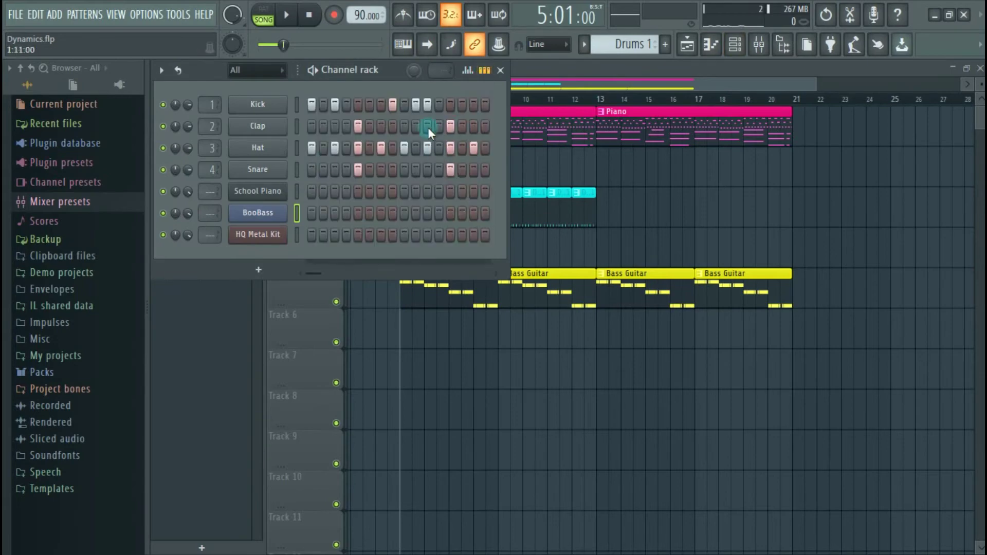
pyautogui.click(585, 45)
pyautogui.click(606, 105)
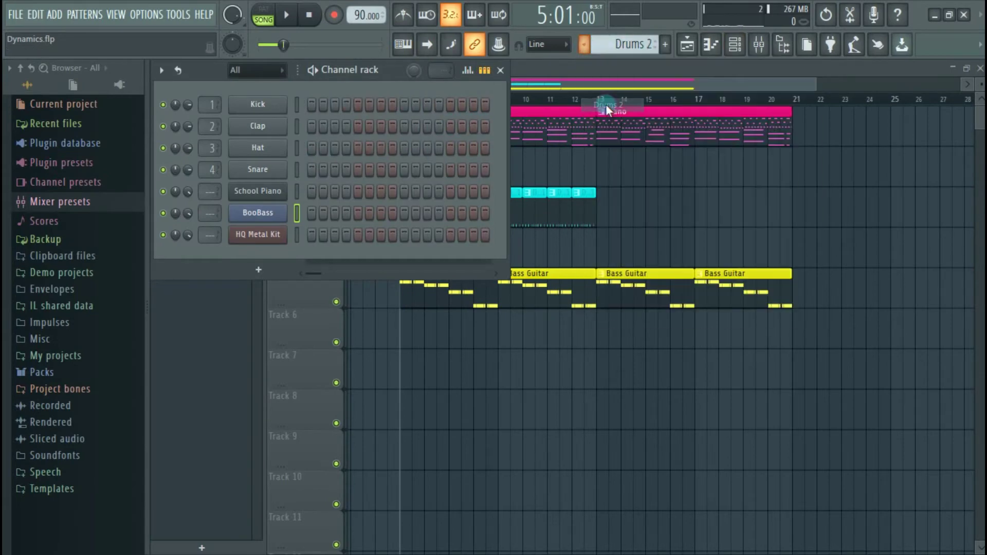
pyautogui.click(605, 220)
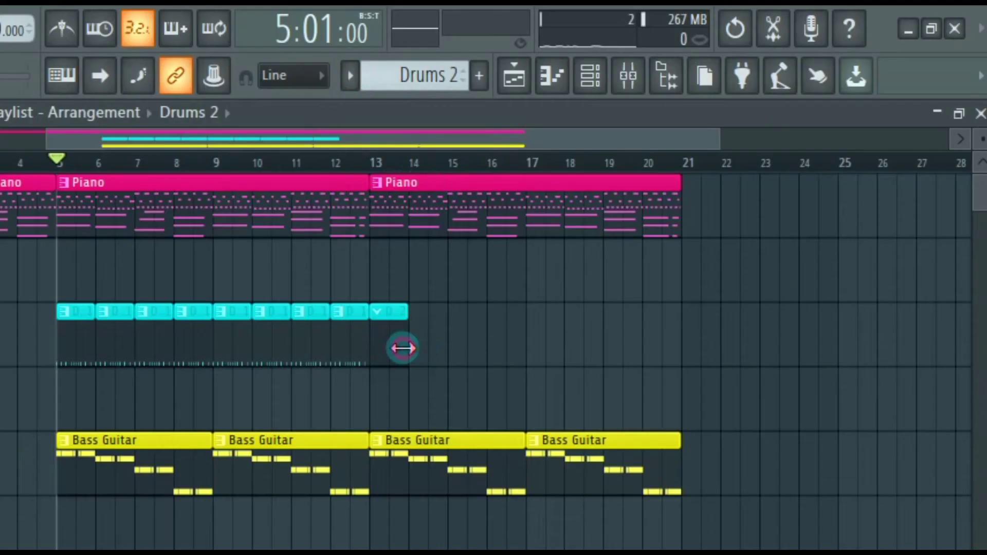
pyautogui.moveTo(617, 215); pyautogui.dragTo(653, 215)
pyautogui.moveTo(460, 349); pyautogui.dragTo(525, 349)
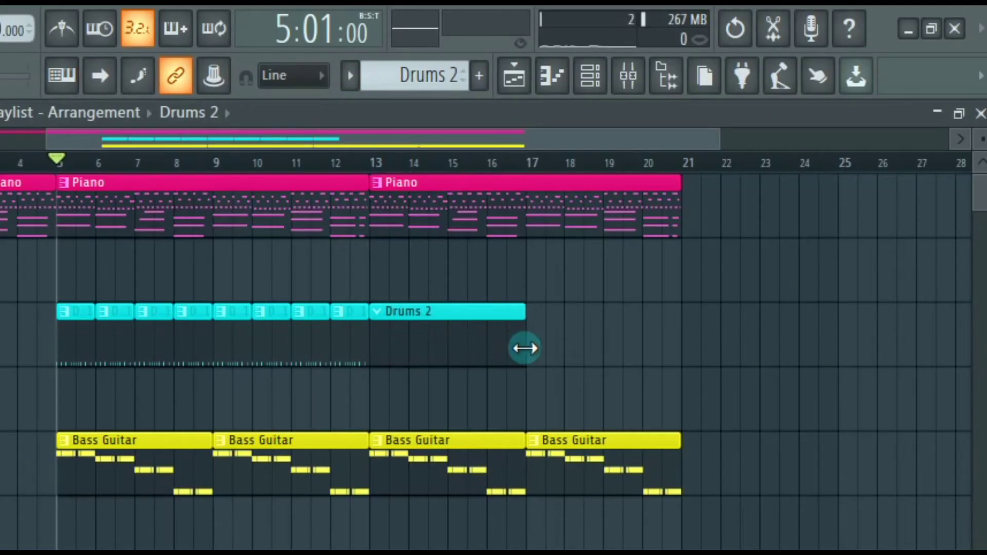
# Play the arrangement briefly from bar 13
pyautogui.click(370, 166)
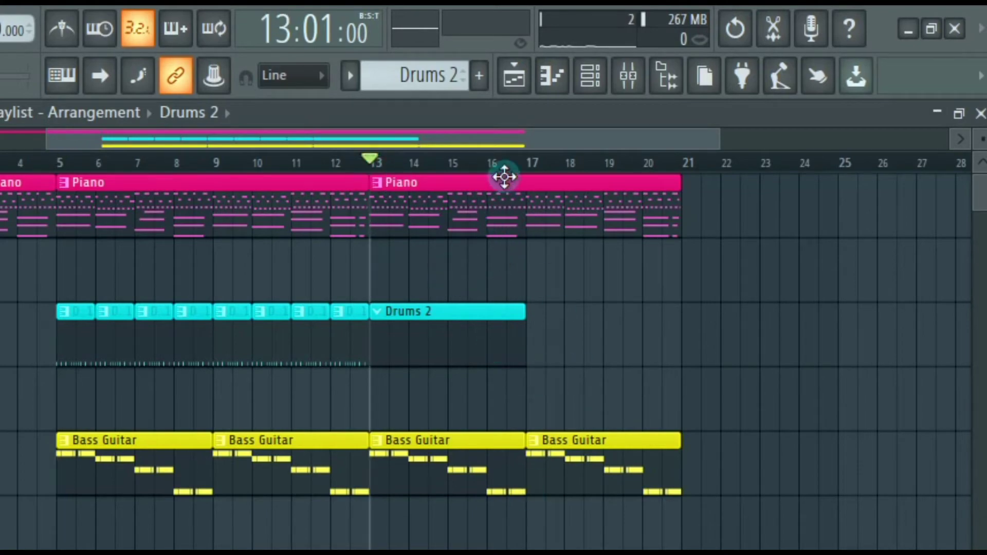
pyautogui.press('space')
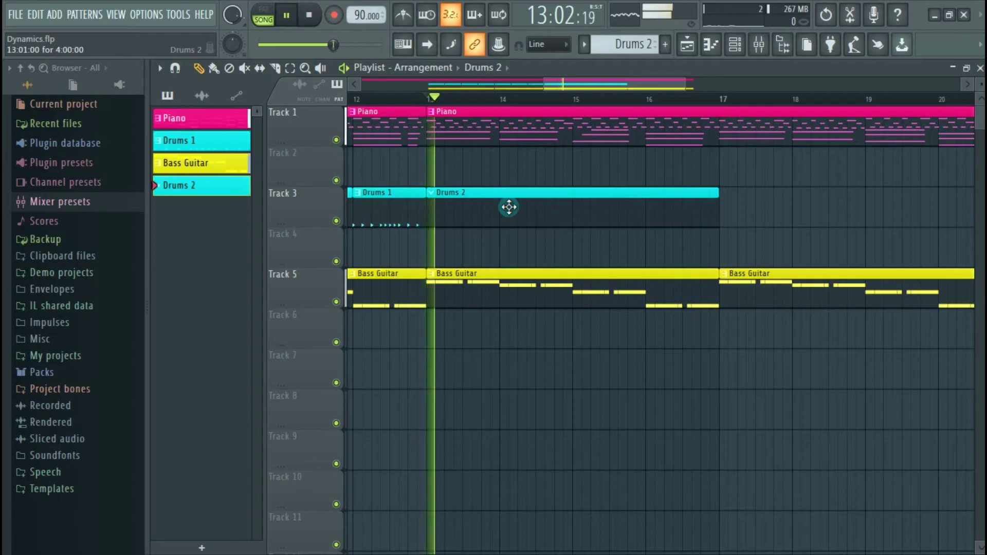
pyautogui.press('space')
# Show the Drums 2 channels in the Channel rack and inspect the drum pads of the HQ Metal Kit
pyautogui.press('F6')
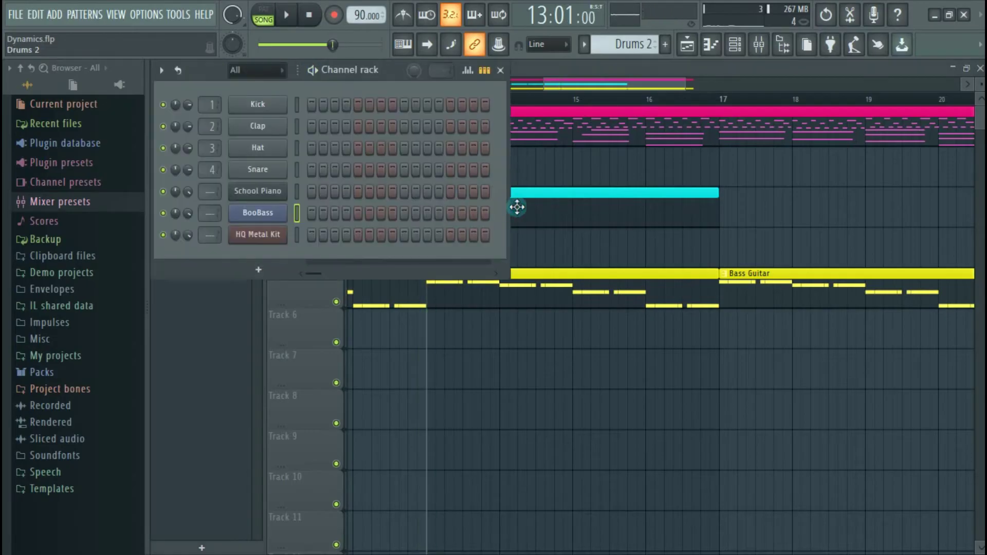
pyautogui.click(584, 45)
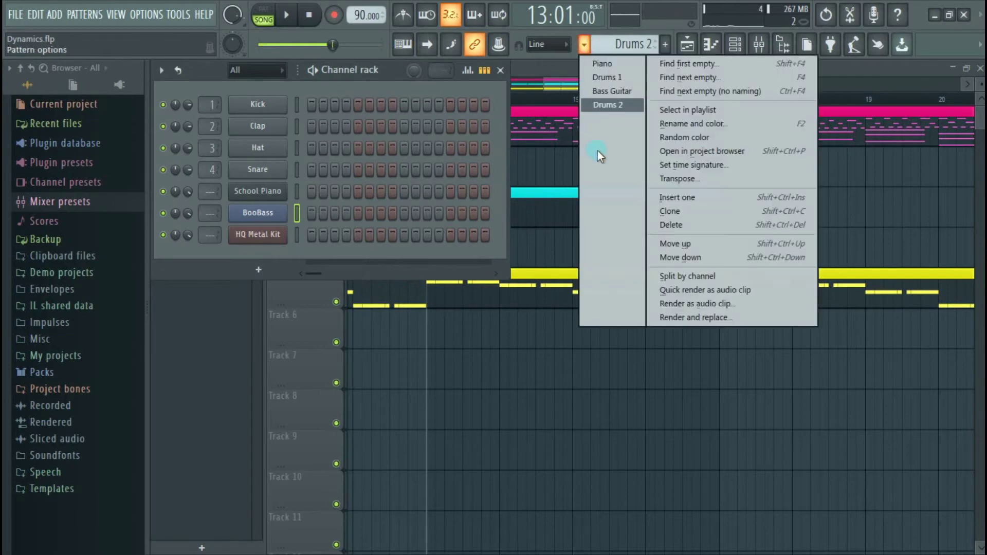
pyautogui.click(609, 104)
pyautogui.click(258, 235)
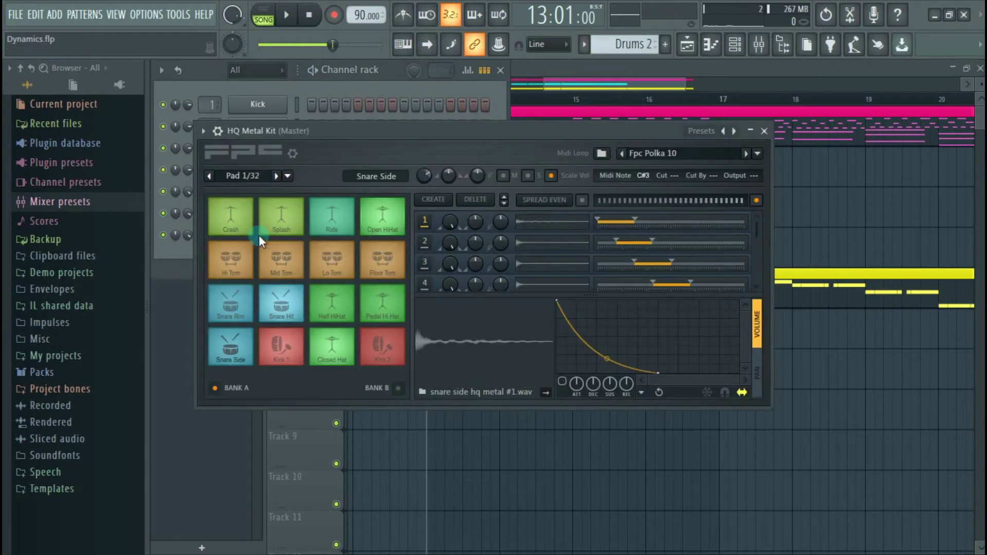
pyautogui.moveTo(415, 140); pyautogui.dragTo(521, 146)
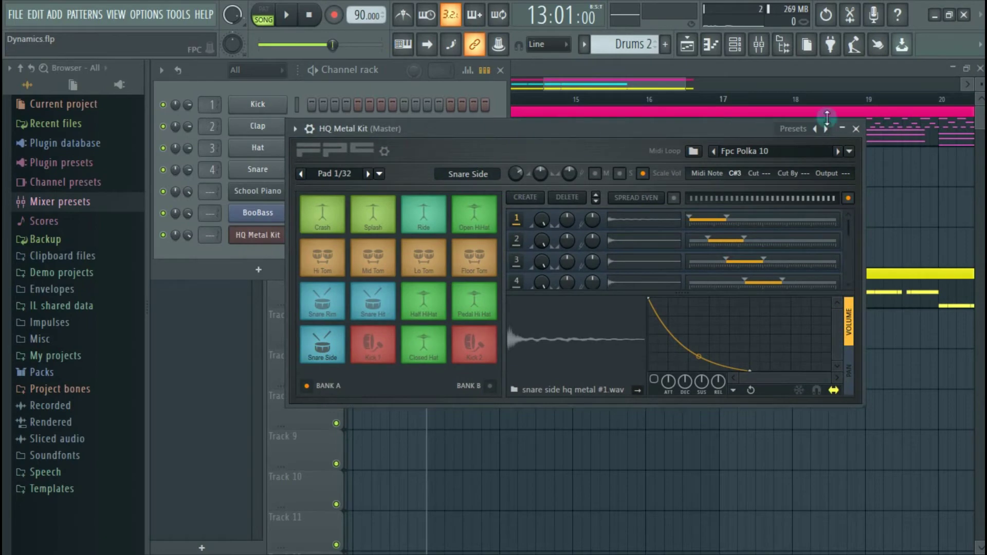
pyautogui.click(855, 129)
# Open the HQ Metal Kit piano roll for the Drums 2 pattern, zoomed in on the first three bars with no notes
pyautogui.rightClick(279, 238)
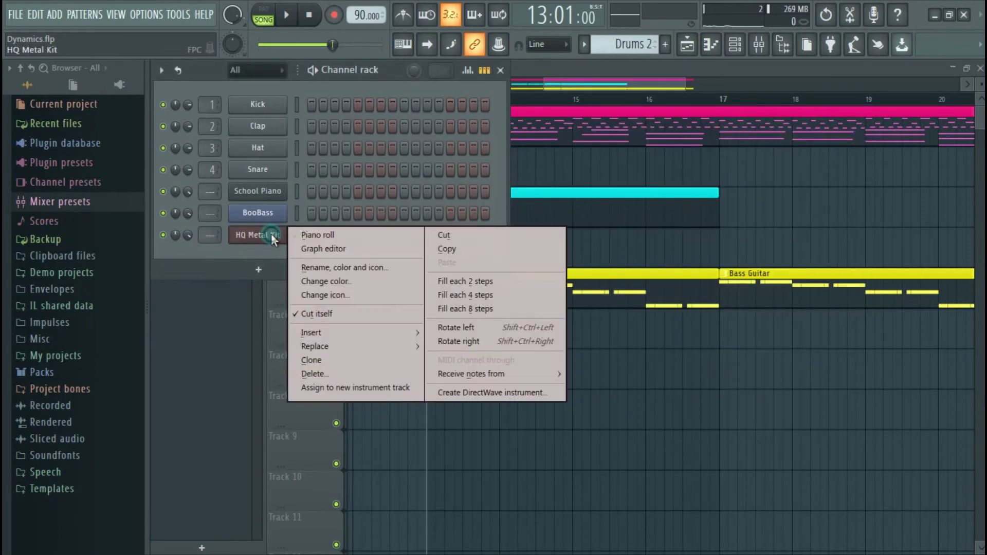
pyautogui.click(345, 236)
pyautogui.scroll(3, 289, 288)
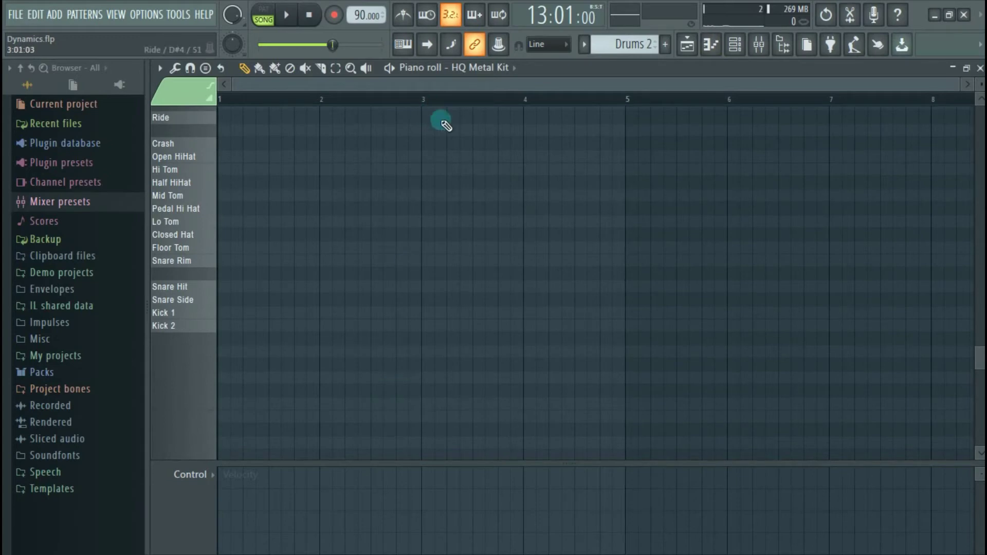
pyautogui.moveTo(957, 83); pyautogui.dragTo(695, 124)
pyautogui.click(659, 119)
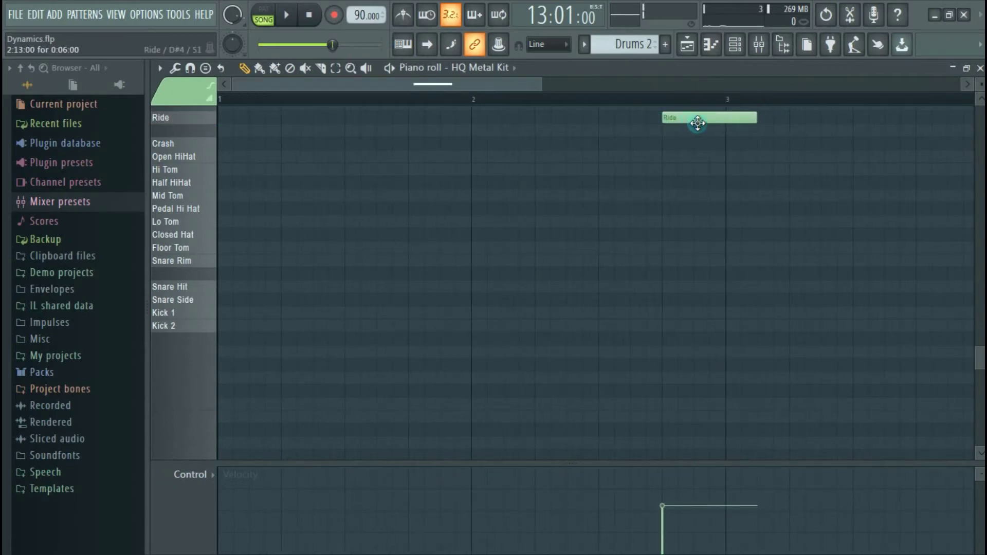
pyautogui.rightClick(699, 123)
# Add one-step Kick 1 notes on steps 1 and 3 and a Snare Hit on step 5 of bar 1, checking by playback
pyautogui.click(230, 318)
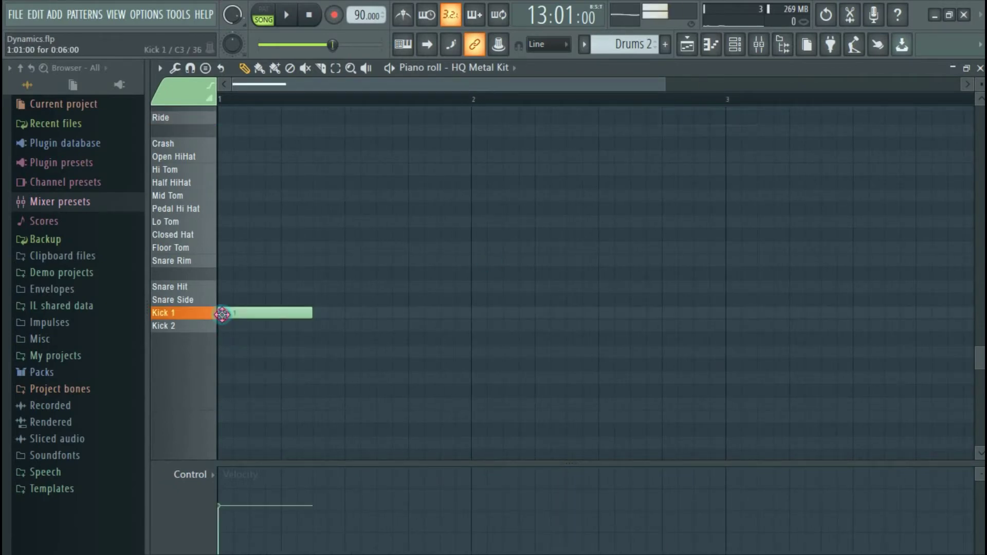
pyautogui.moveTo(310, 315); pyautogui.dragTo(220, 311)
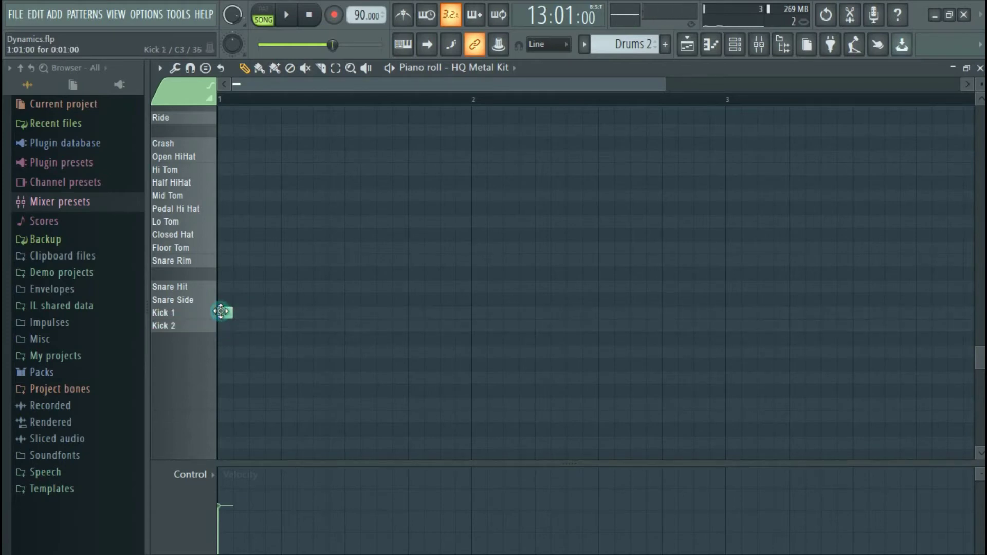
pyautogui.press('space')
pyautogui.press('space')
pyautogui.click(256, 312)
pyautogui.press('space')
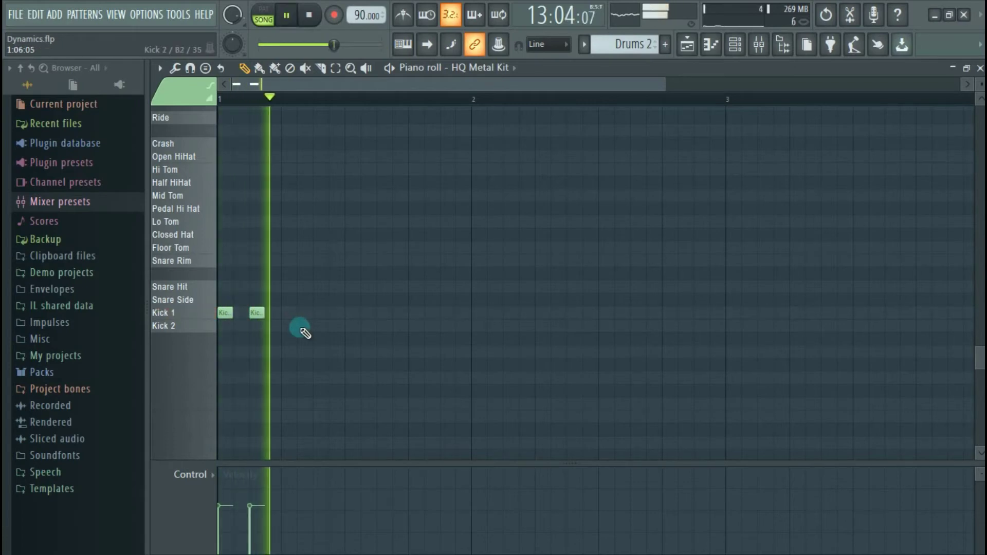
pyautogui.press('space')
pyautogui.moveTo(279, 287)
pyautogui.mouseDown()
pyautogui.moveTo(278, 260)
pyautogui.moveTo(284, 301)
pyautogui.moveTo(282, 286)
pyautogui.mouseUp()
pyautogui.press('space')
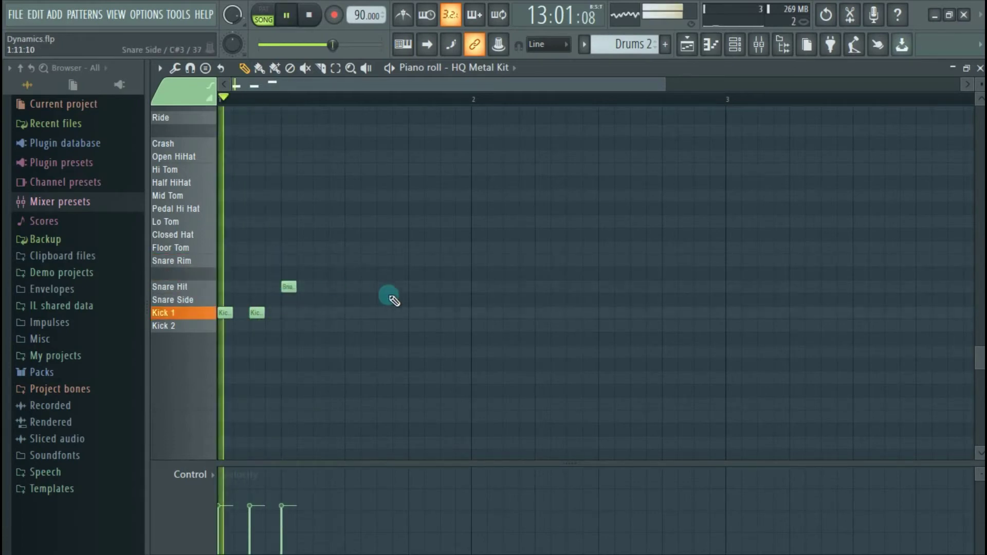
pyautogui.press('space')
# Raise the velocity of the two Kick 1 notes and the Snare Hit together, and play them back
pyautogui.moveTo(372, 343); pyautogui.dragTo(213, 286)
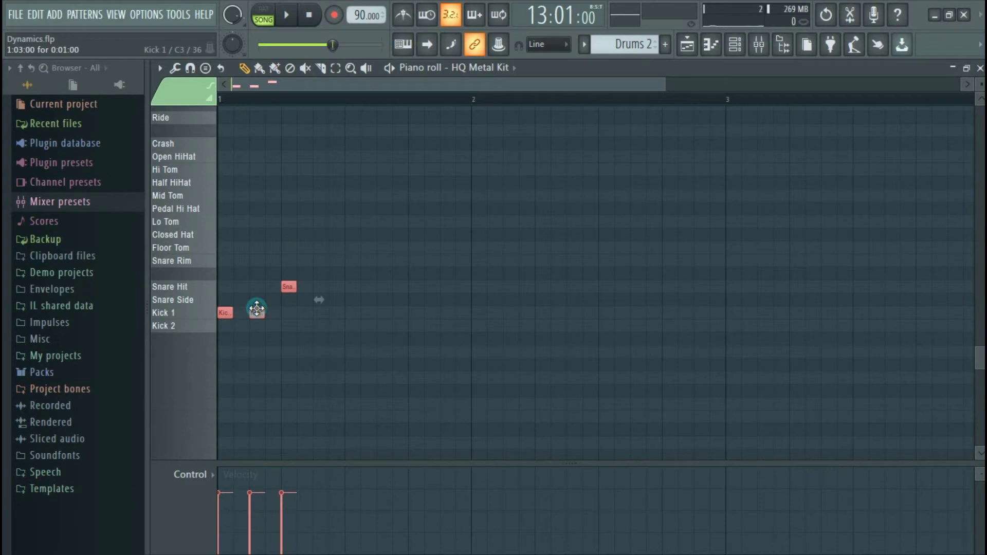
pyautogui.press('space')
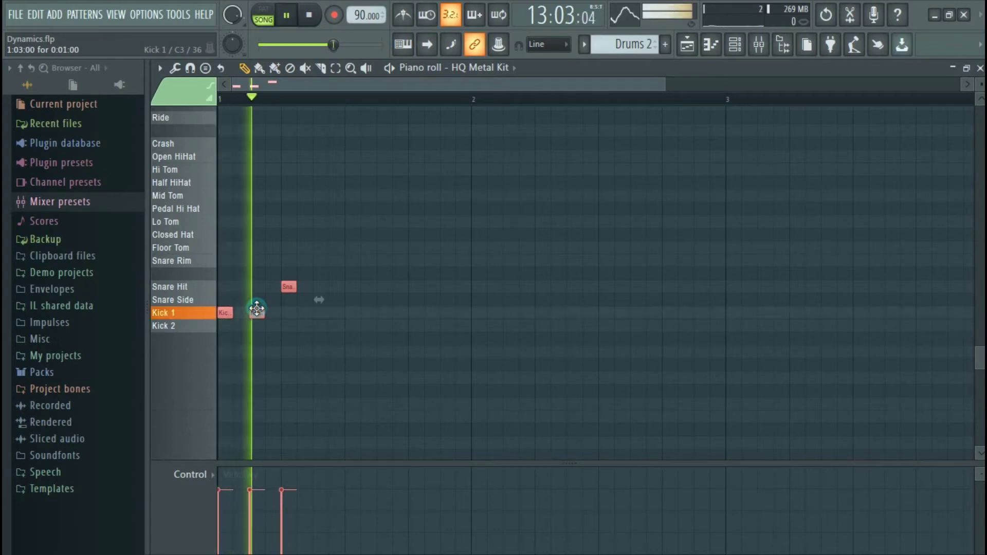
pyautogui.press('space')
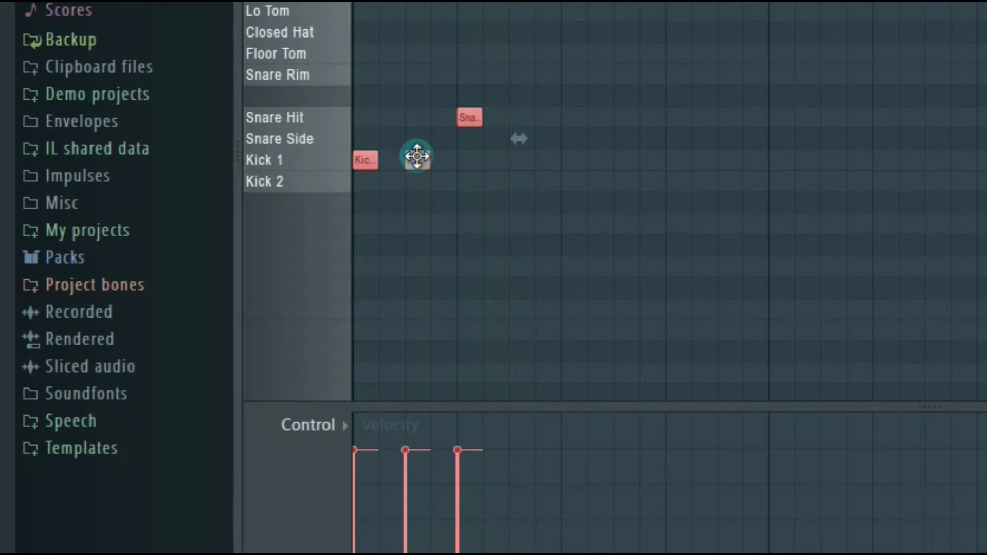
pyautogui.moveTo(417, 156); pyautogui.dragTo(417, 168)
pyautogui.scroll(3, 417, 163)
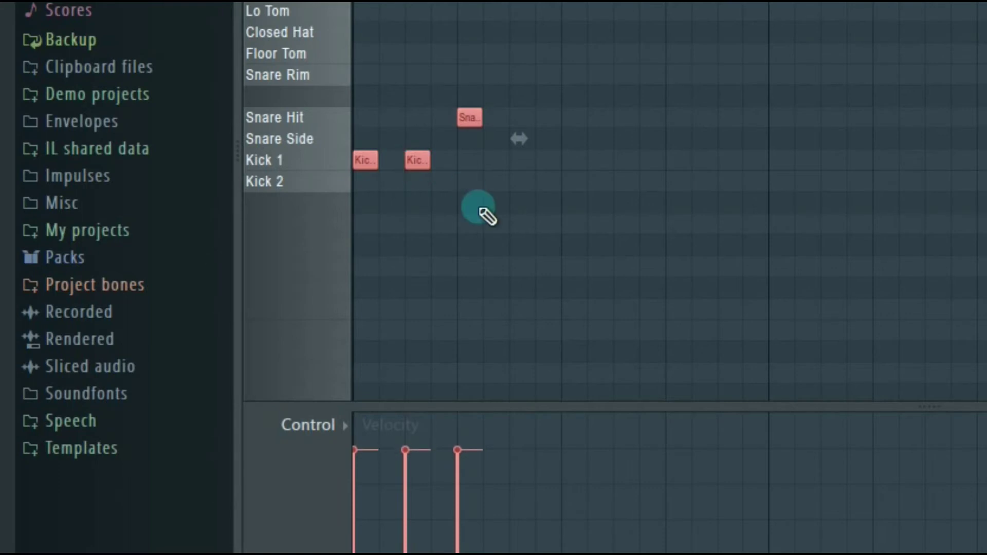
pyautogui.moveTo(293, 343); pyautogui.dragTo(252, 311)
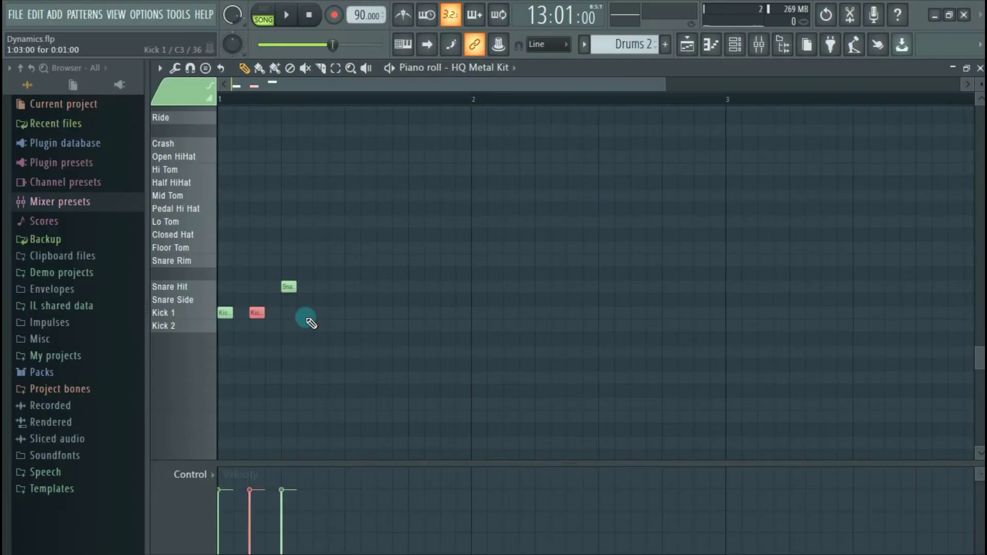
pyautogui.moveTo(369, 347); pyautogui.dragTo(178, 262)
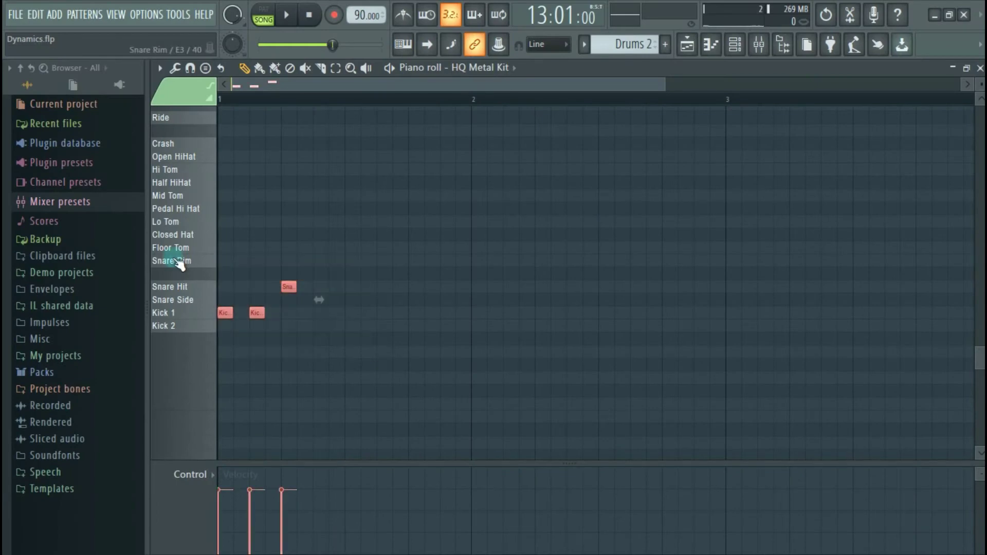
pyautogui.press('space')
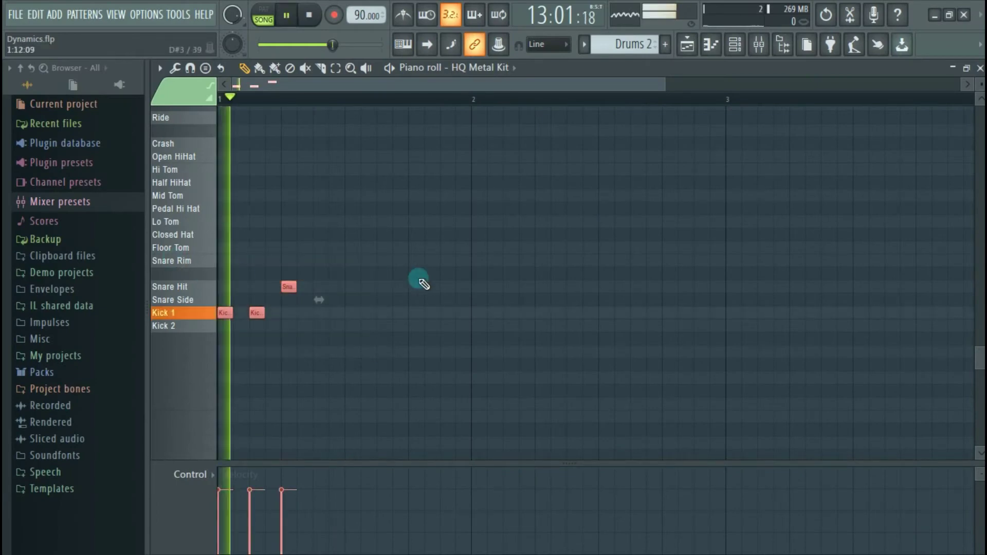
pyautogui.press('space')
pyautogui.press('space')
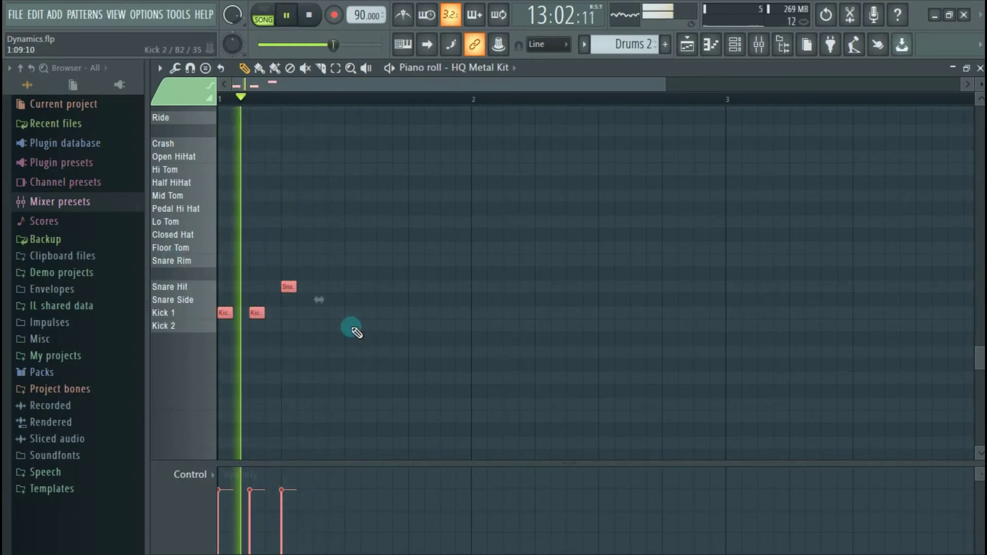
pyautogui.press('space')
# Add Kick 1 notes on steps 8, 10 and 11 and a Snare Hit on step 13 of bar 1, checking by playback
pyautogui.click(322, 313)
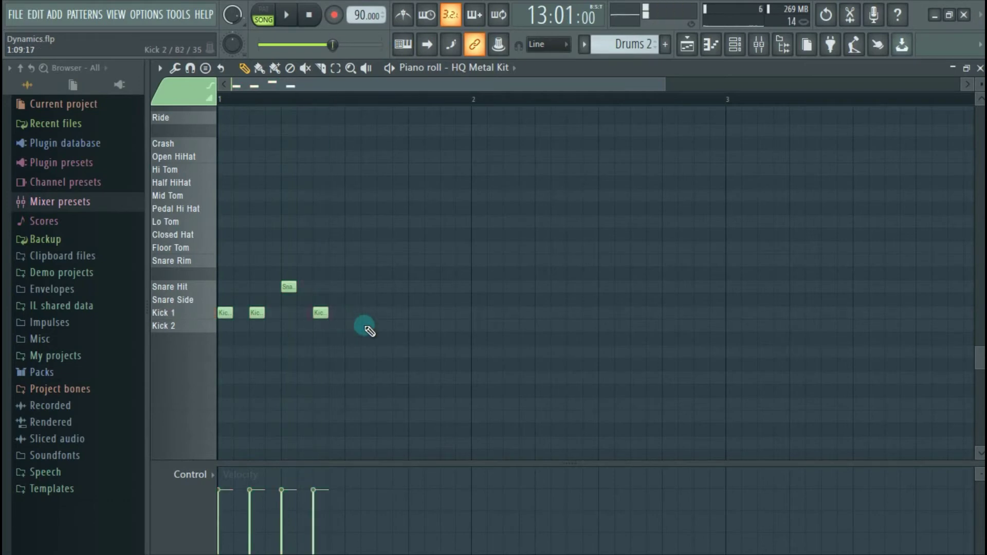
pyautogui.press('space')
pyautogui.press('space')
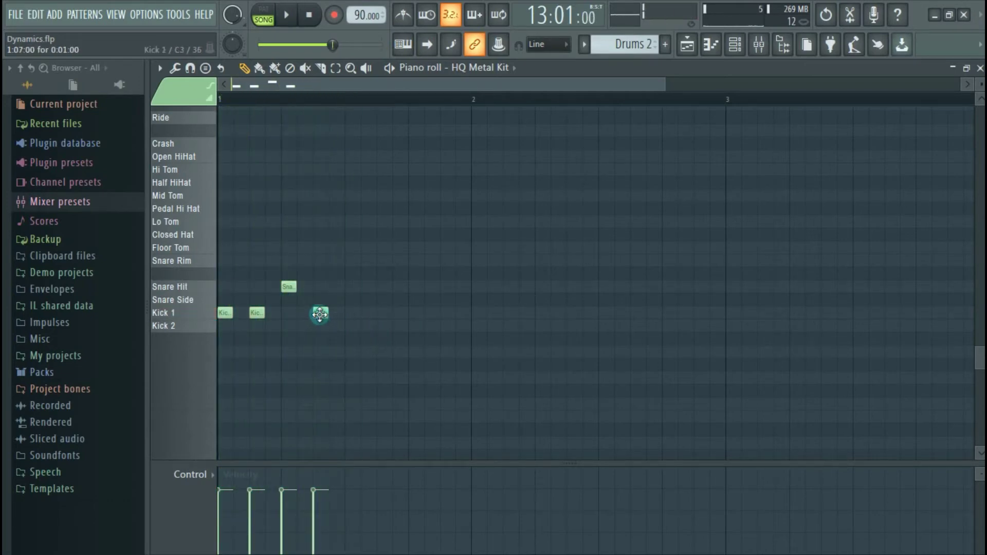
pyautogui.moveTo(319, 312); pyautogui.dragTo(335, 313)
pyautogui.press('space')
pyautogui.click(368, 313)
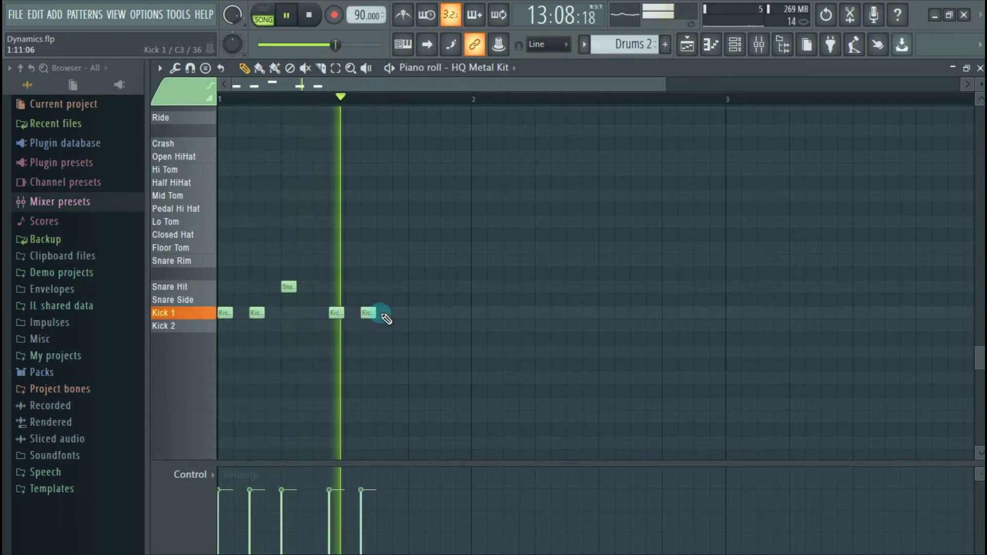
pyautogui.click(383, 313)
pyautogui.press('space')
pyautogui.click(415, 286)
# Play the song from bar 13 to check the kick and snare rhythm of the first Drums 2 bar
pyautogui.press('space')
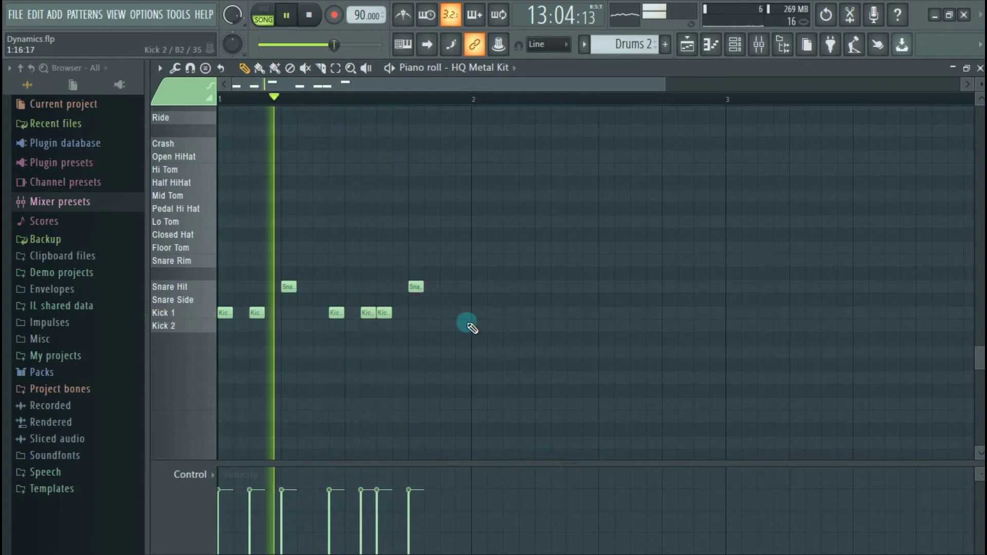
pyautogui.press('space')
pyautogui.press('space')
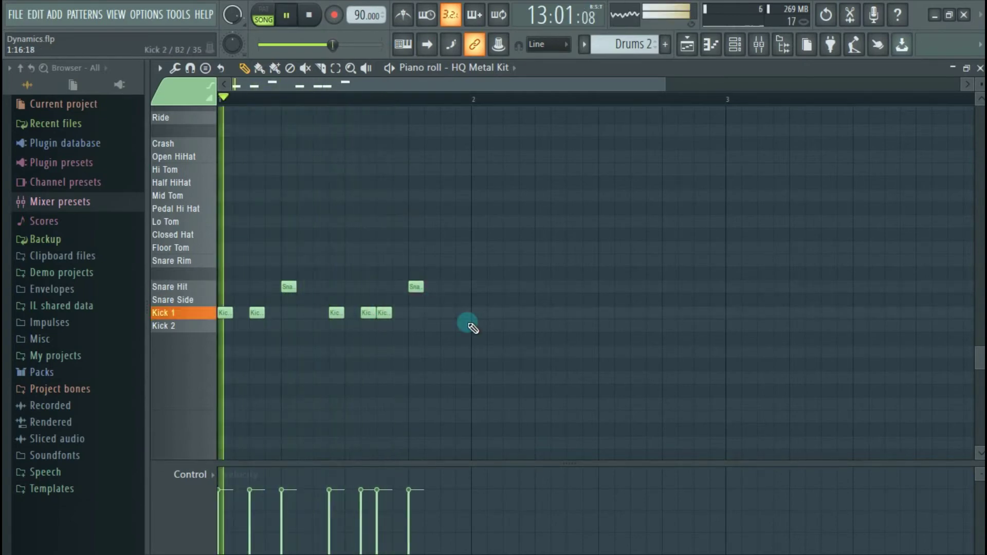
pyautogui.press('space')
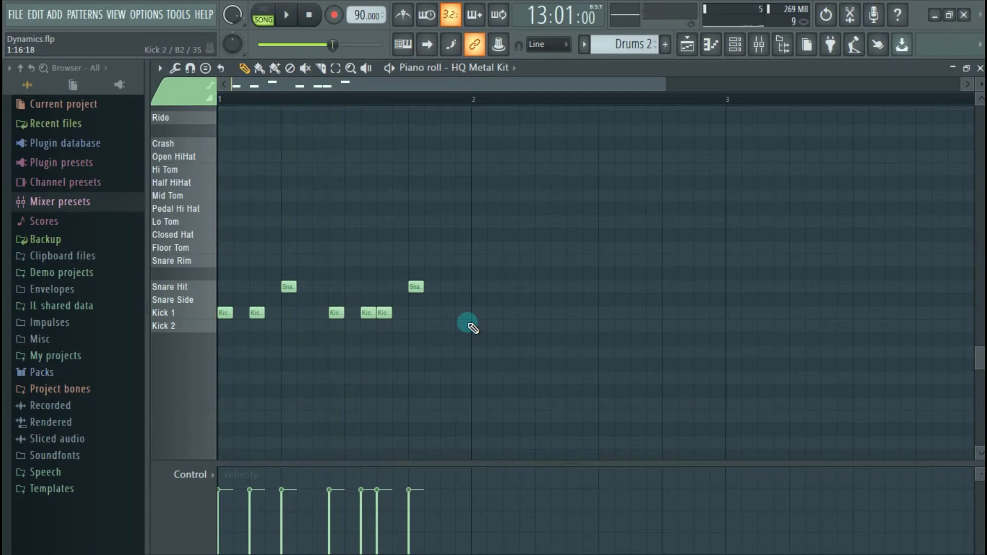
pyautogui.press('space')
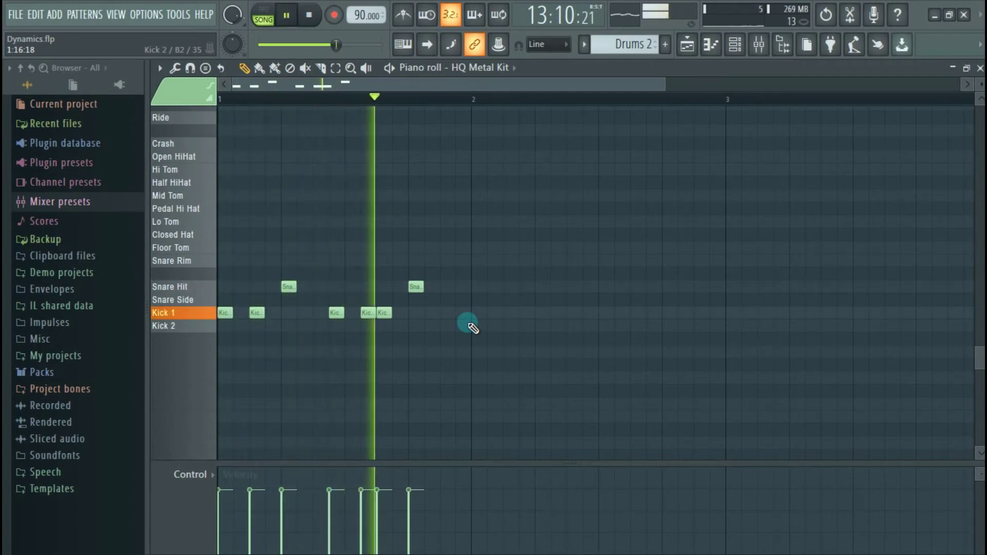
pyautogui.press('space')
# Select all the Kick 1 and Snare Hit notes in bar 1 and duplicate them
pyautogui.click(472, 317)
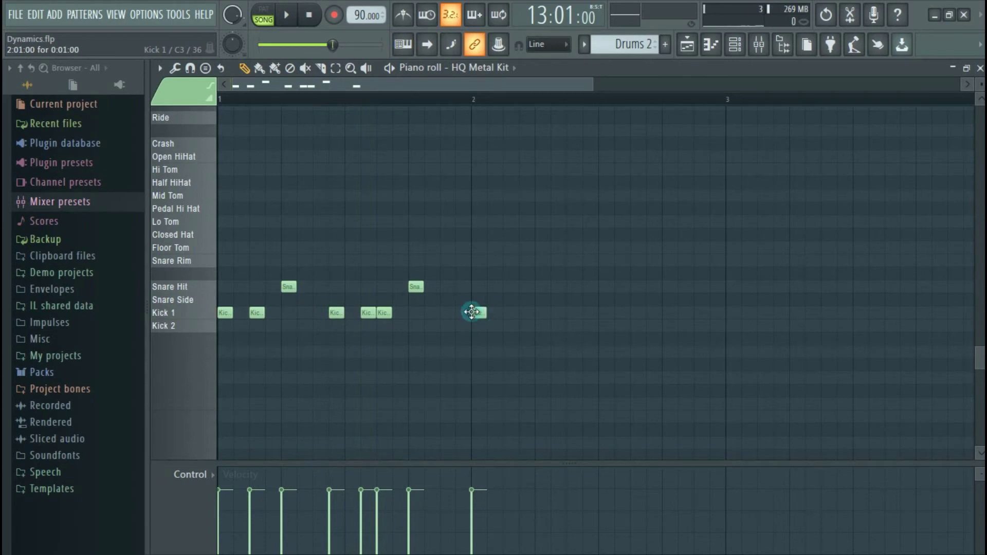
pyautogui.rightClick(475, 313)
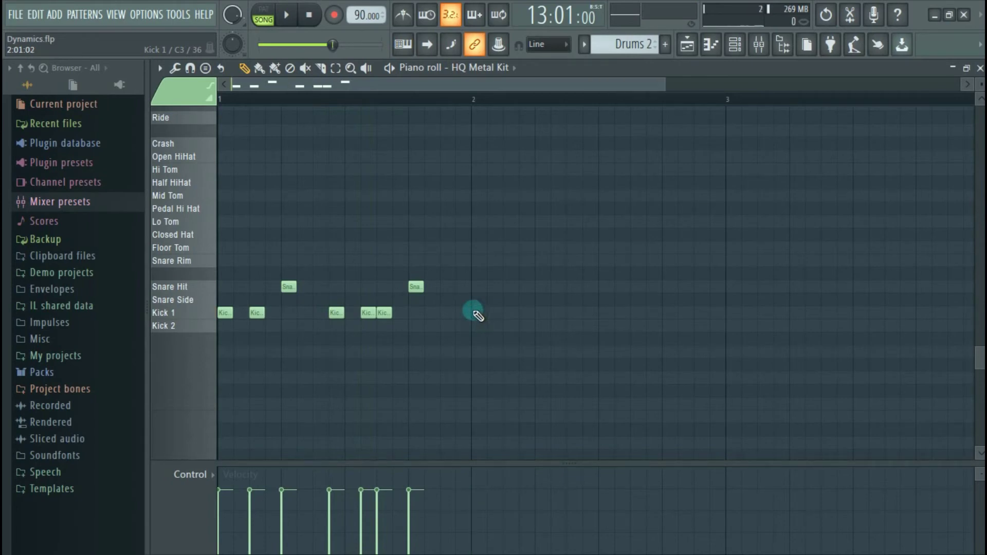
pyautogui.moveTo(470, 345); pyautogui.dragTo(211, 242)
pyautogui.hotkey('ctrl', 'b')
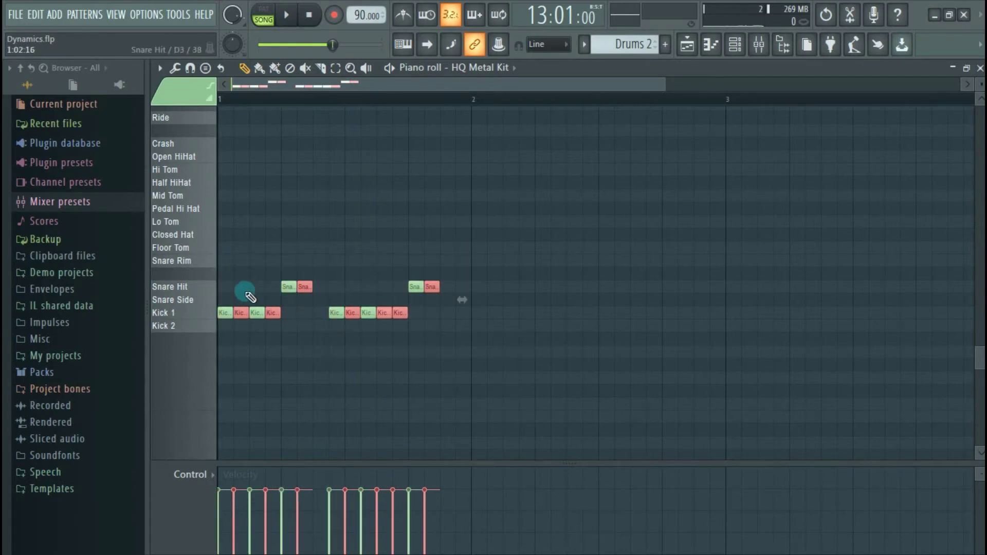
# Duplicate the kick and snare notes until the pattern fills bars 1 to 4, checking by playback
pyautogui.moveTo(242, 310); pyautogui.dragTo(480, 311)
pyautogui.moveTo(588, 90); pyautogui.dragTo(800, 94)
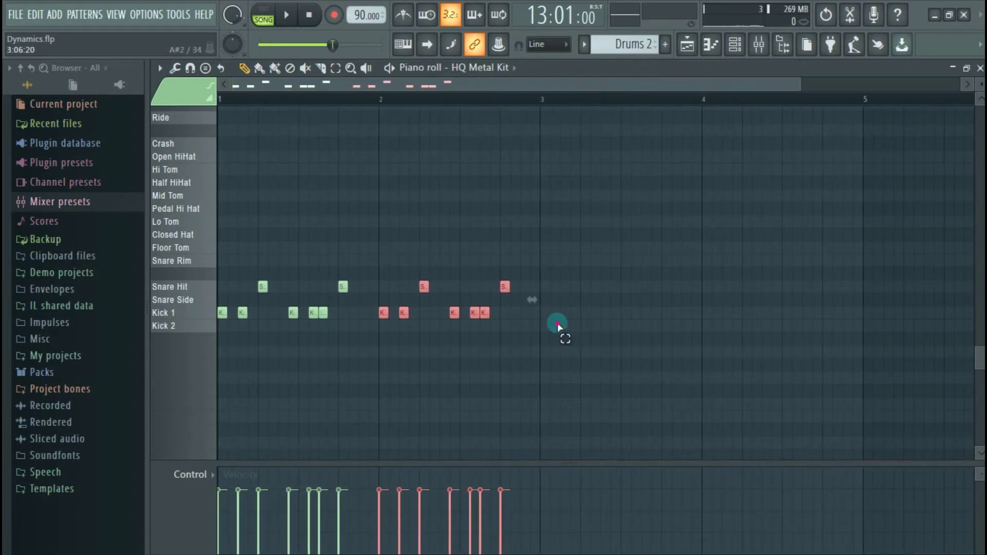
pyautogui.moveTo(586, 344); pyautogui.dragTo(544, 322)
pyautogui.press('space')
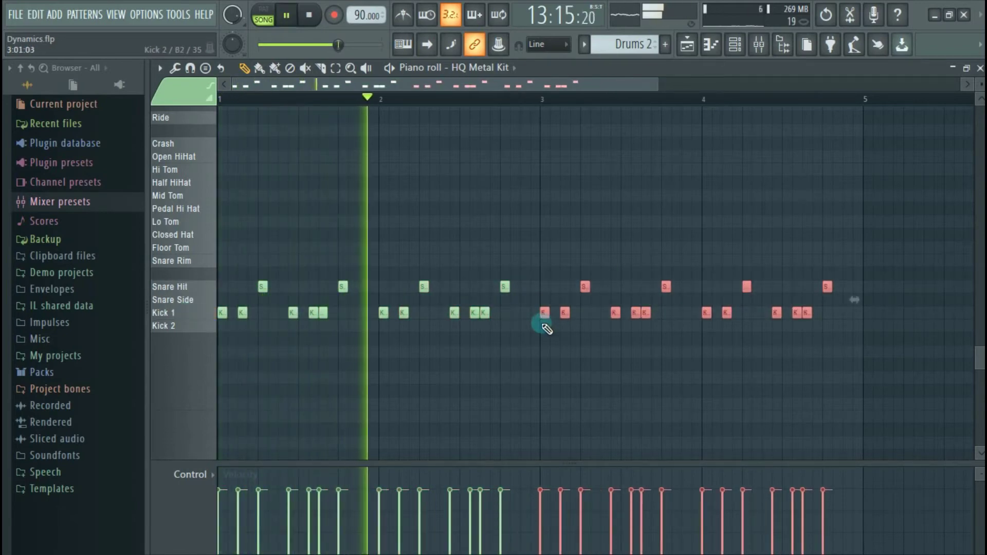
pyautogui.press('space')
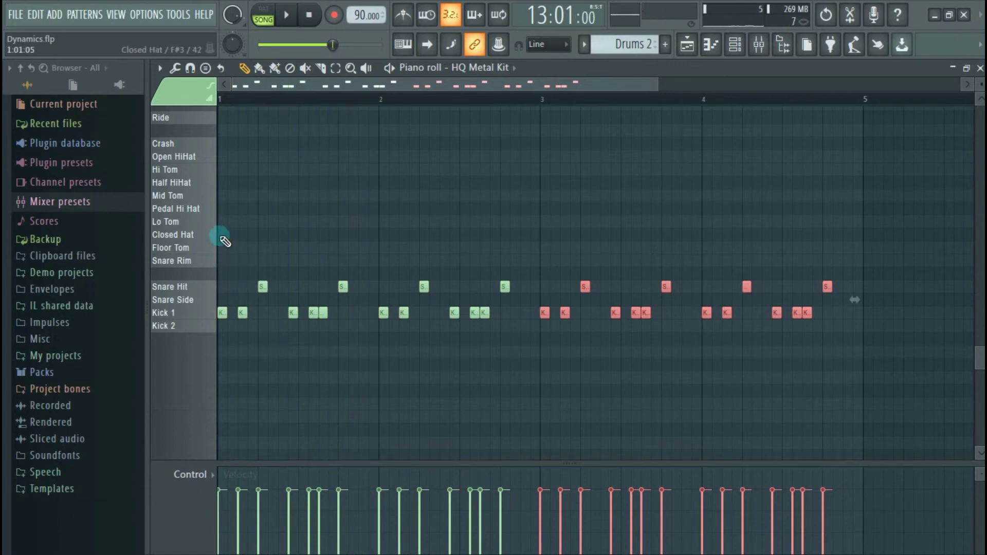
# Add eight Closed Hat notes in bar 1, one on every second step starting from step 1
pyautogui.click(222, 236)
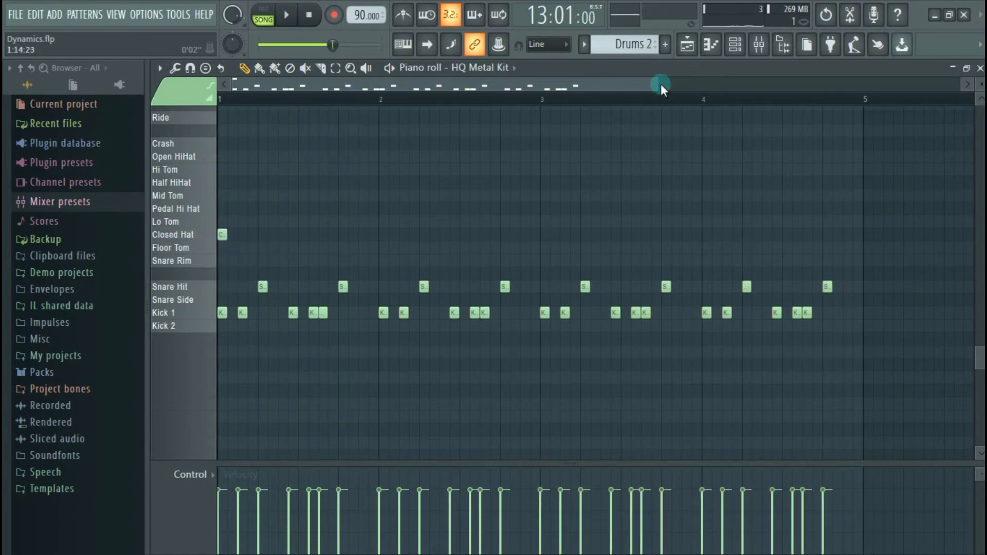
pyautogui.moveTo(655, 85); pyautogui.dragTo(483, 86)
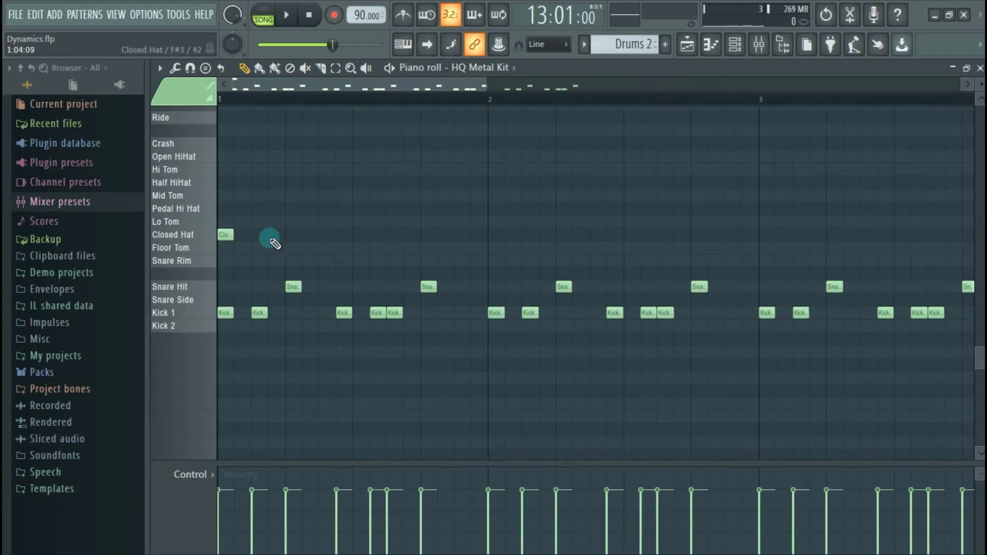
pyautogui.click(259, 237)
pyautogui.click(325, 236)
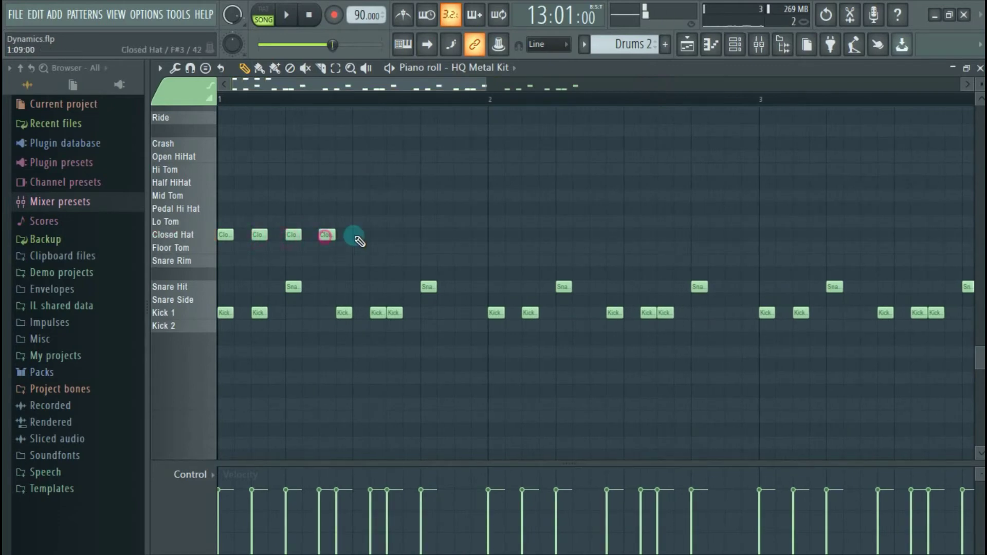
pyautogui.click(359, 236)
pyautogui.click(393, 236)
pyautogui.click(424, 236)
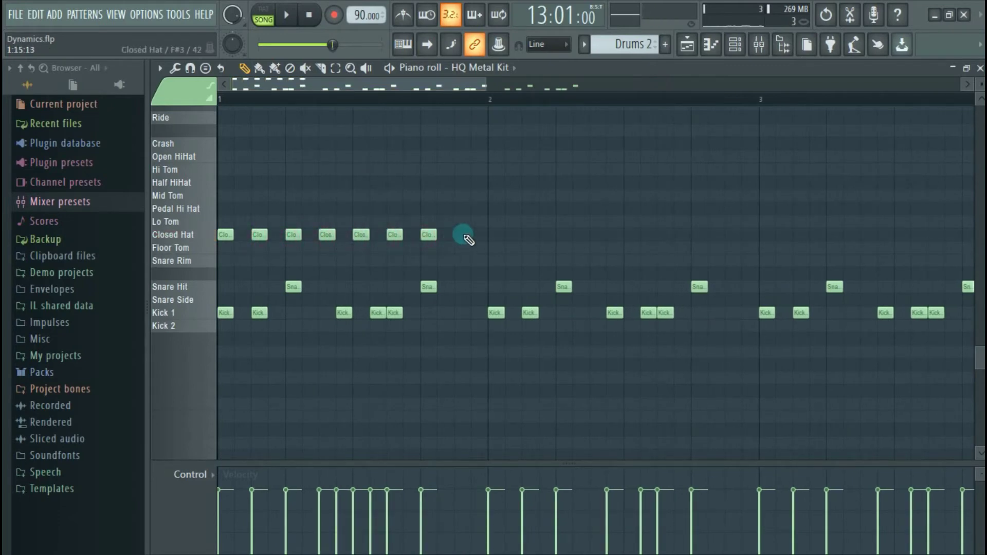
pyautogui.moveTo(468, 239); pyautogui.dragTo(456, 236)
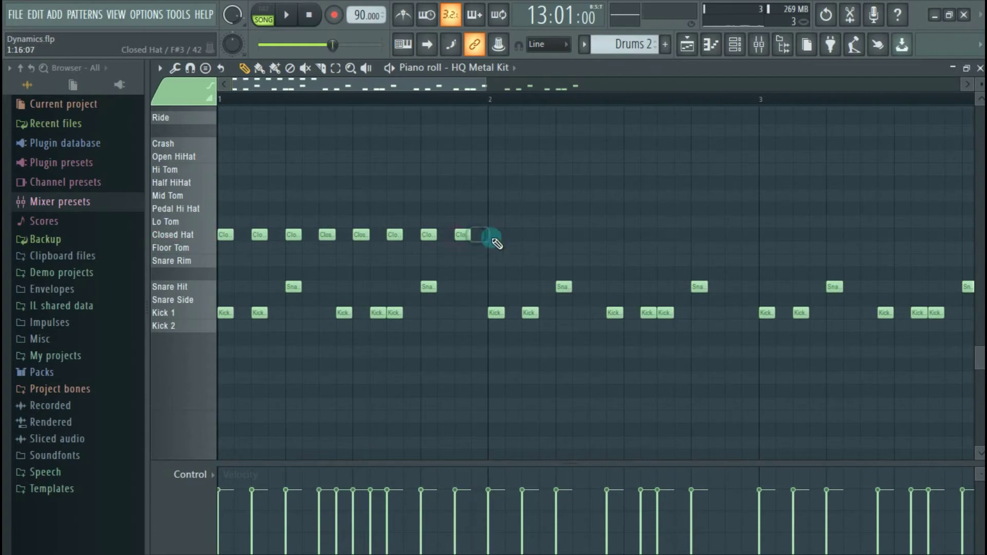
# Copy the Closed Hat notes of bar 1 across bars 2 to 4 and play the beat back
pyautogui.moveTo(518, 254); pyautogui.dragTo(500, 241)
pyautogui.hotkey('ctrl', 'c')
pyautogui.hotkey('ctrl', 'v')
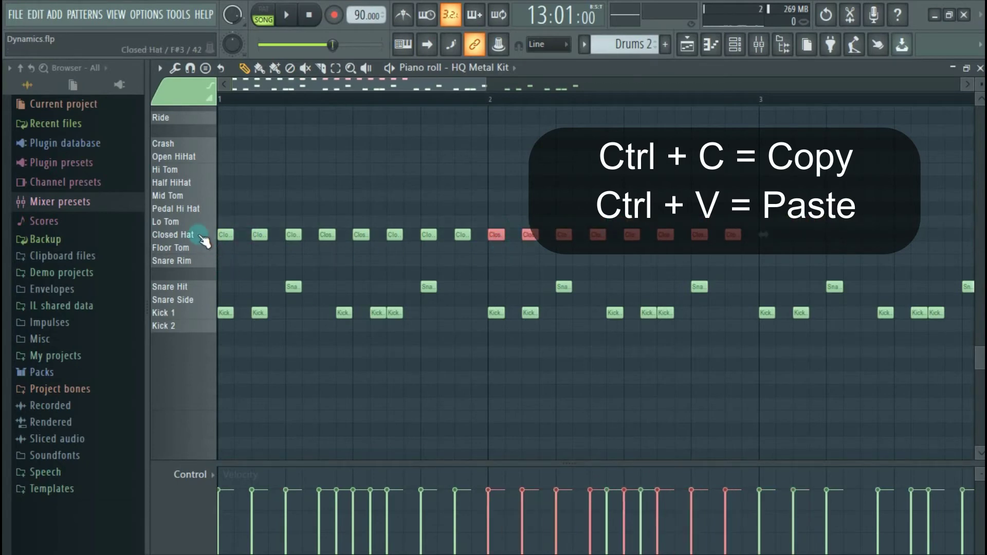
pyautogui.doubleClick(200, 235)
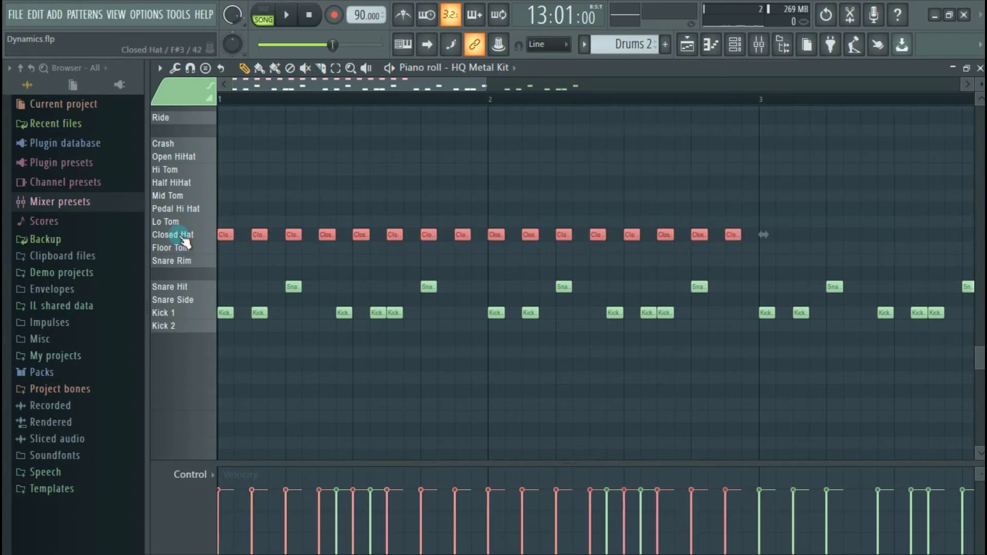
pyautogui.moveTo(260, 235); pyautogui.dragTo(766, 244)
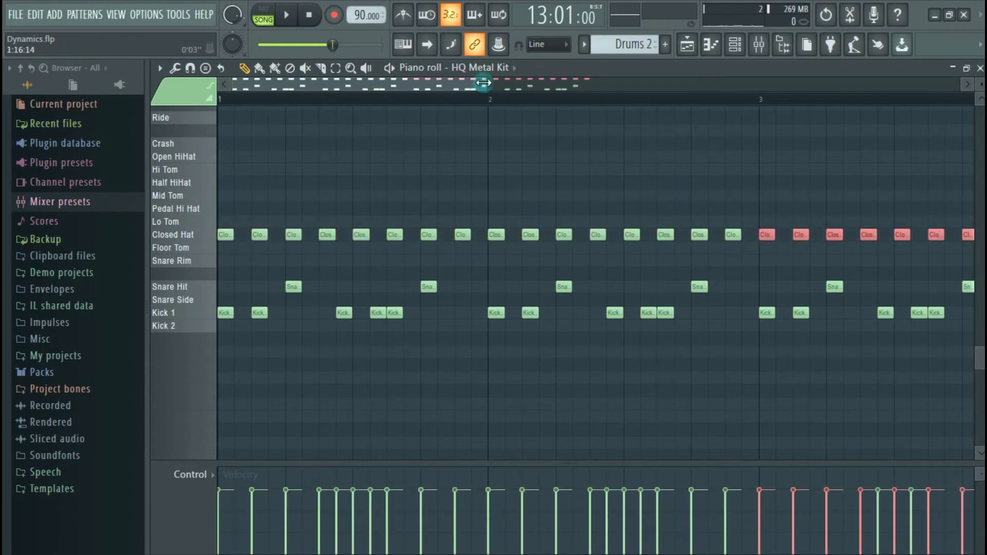
pyautogui.moveTo(483, 82); pyautogui.dragTo(746, 134)
pyautogui.press('space')
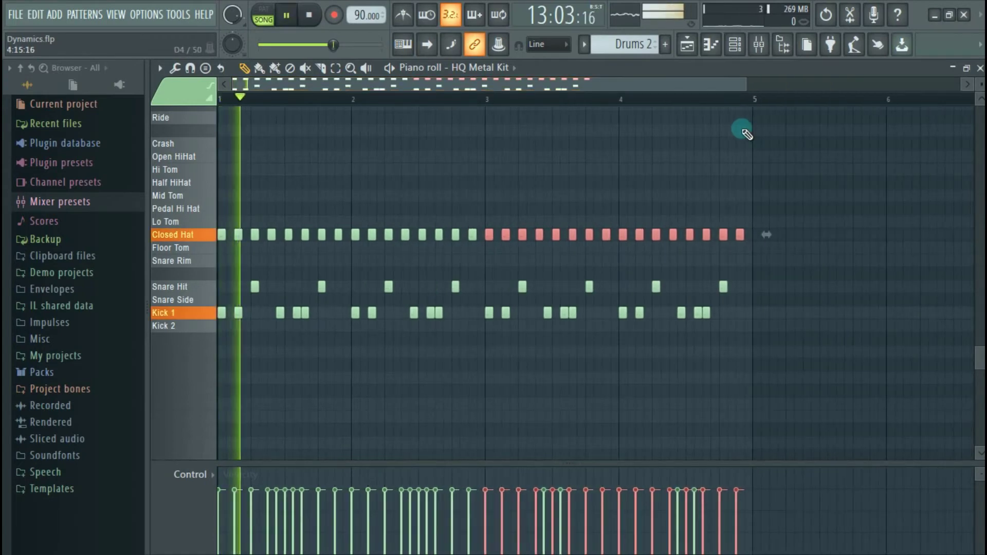
pyautogui.press('space')
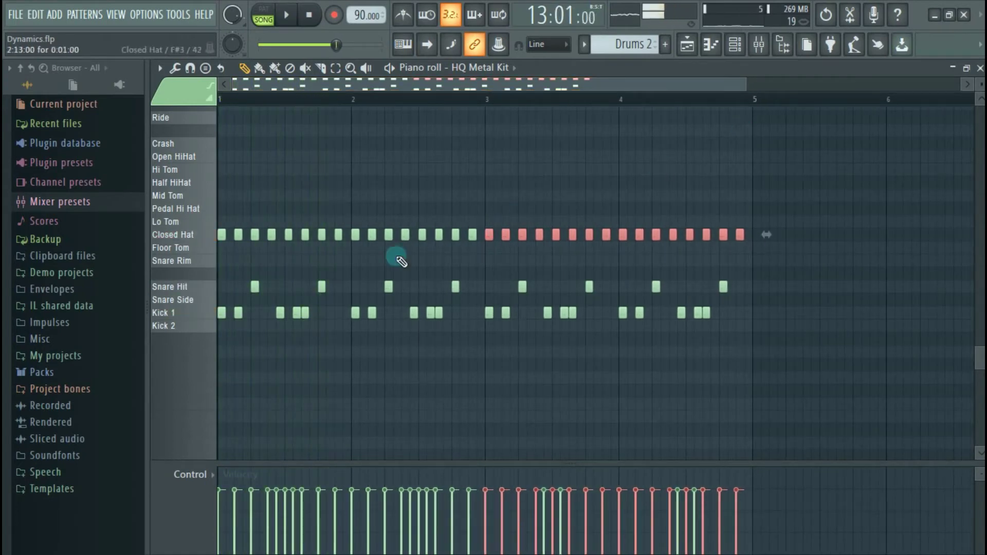
# Move the last Closed Hat note of bar 1 up to Open HiHat and play the bar back
pyautogui.scroll(4, 337, 99)
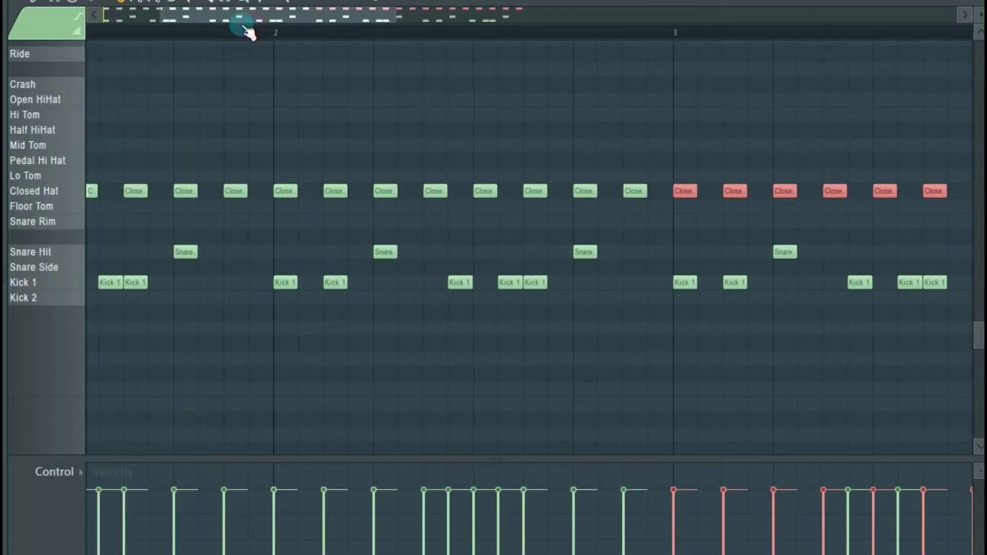
pyautogui.click(251, 128)
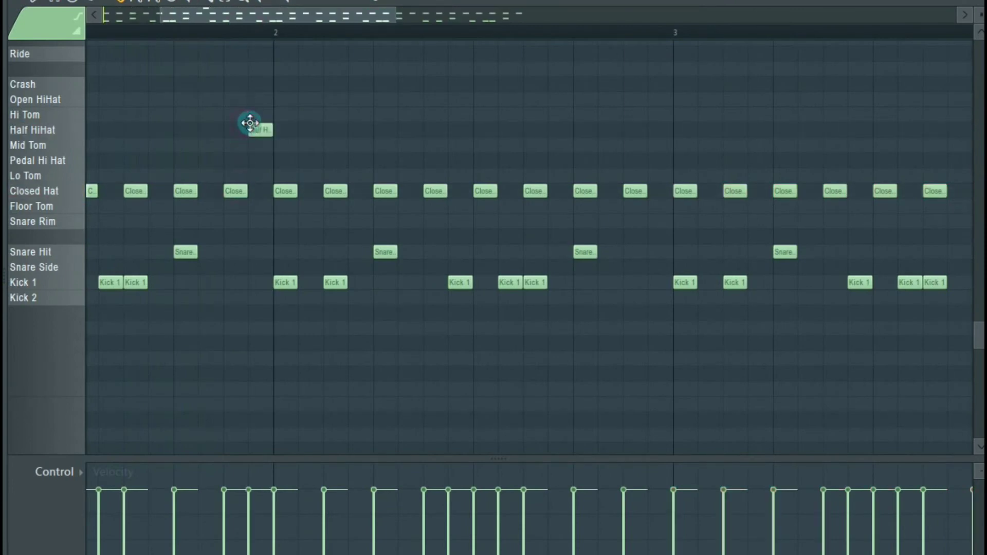
pyautogui.rightClick(255, 132)
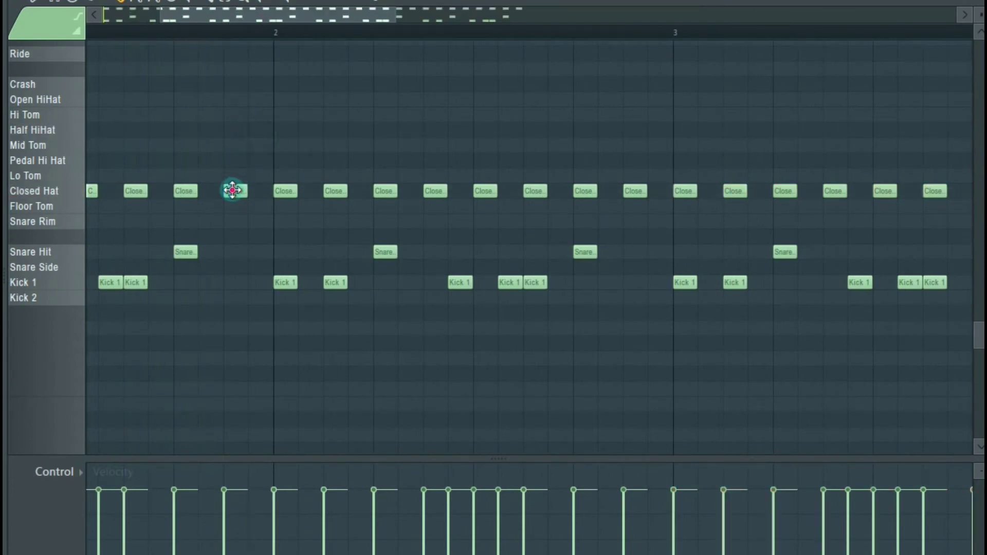
pyautogui.moveTo(233, 191); pyautogui.dragTo(242, 85)
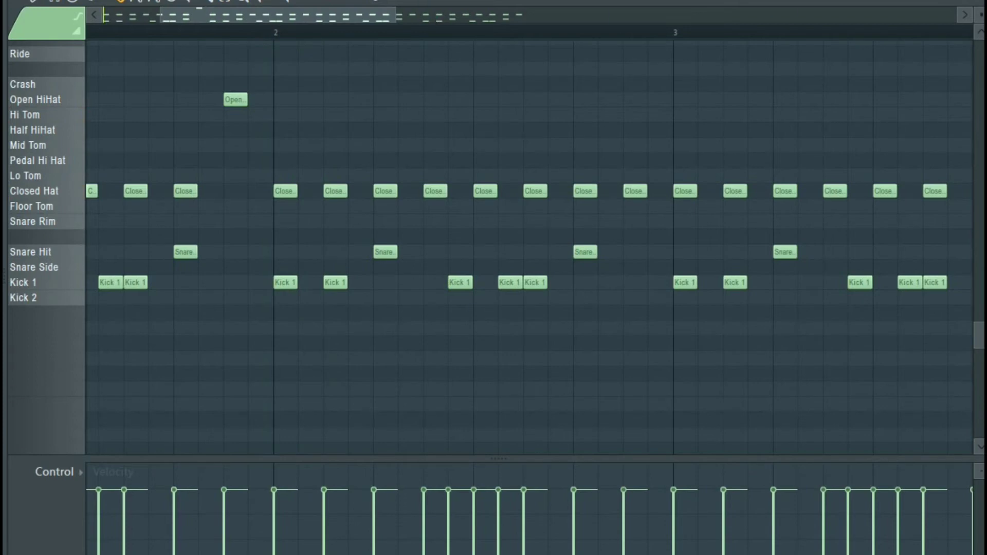
pyautogui.moveTo(236, 19); pyautogui.dragTo(93, 49)
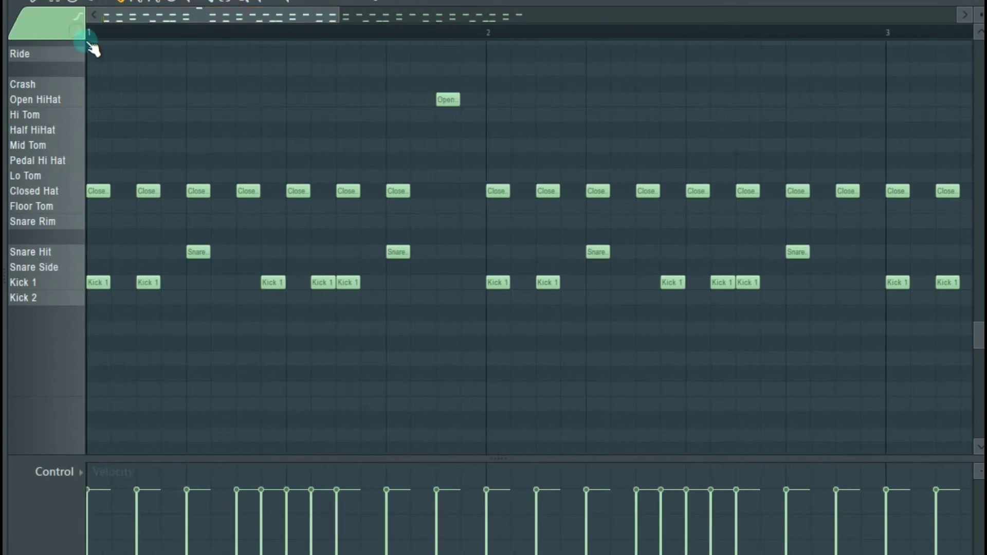
pyautogui.press('space')
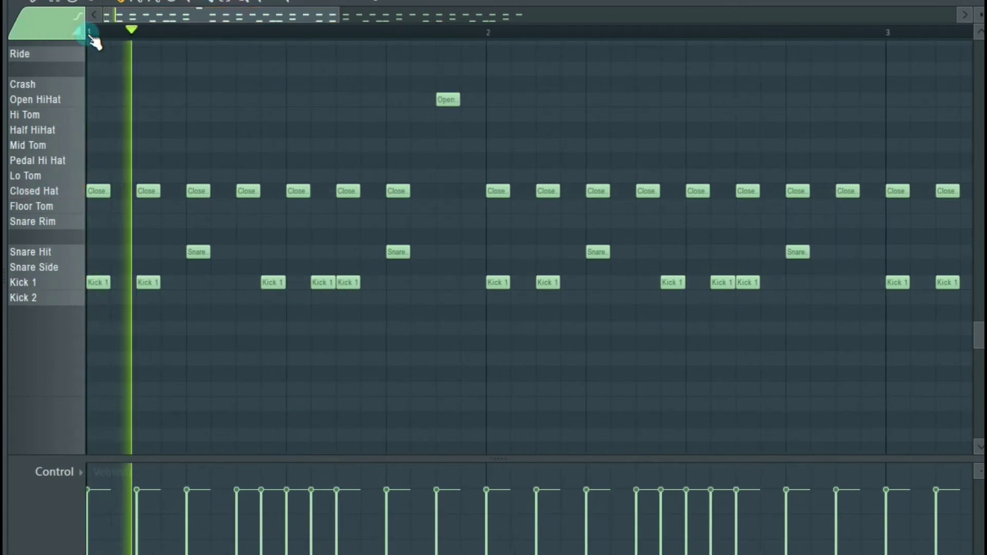
# In bar 2, replace the Kick 1 note on step 10 with a Snare Hit and add another Snare Hit on step 14
pyautogui.moveTo(205, 10); pyautogui.dragTo(301, 28)
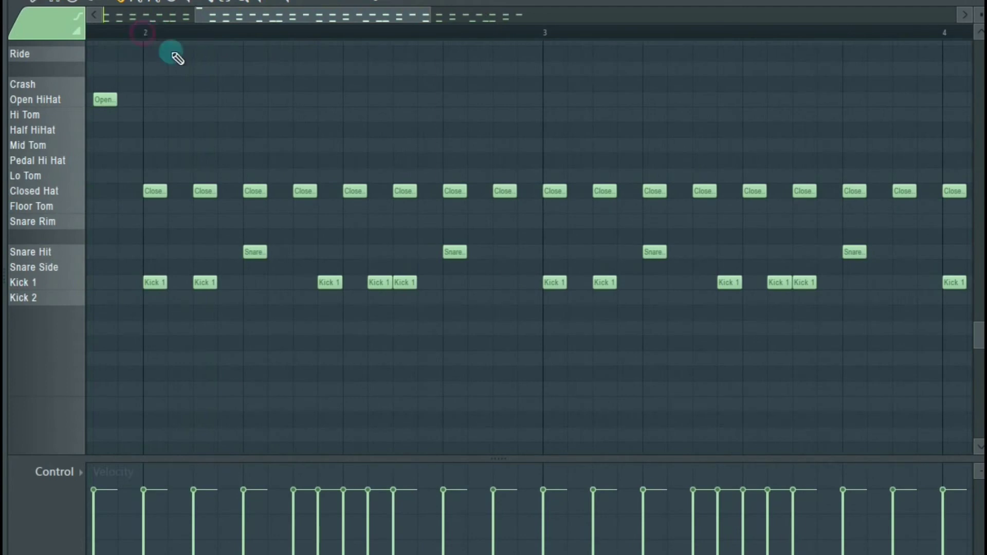
pyautogui.click(164, 34)
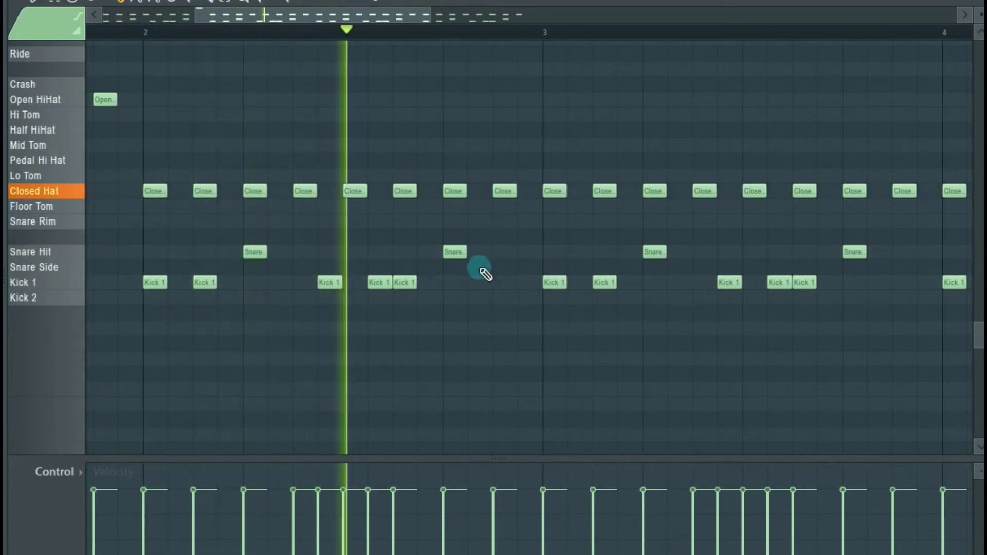
pyautogui.click(353, 252)
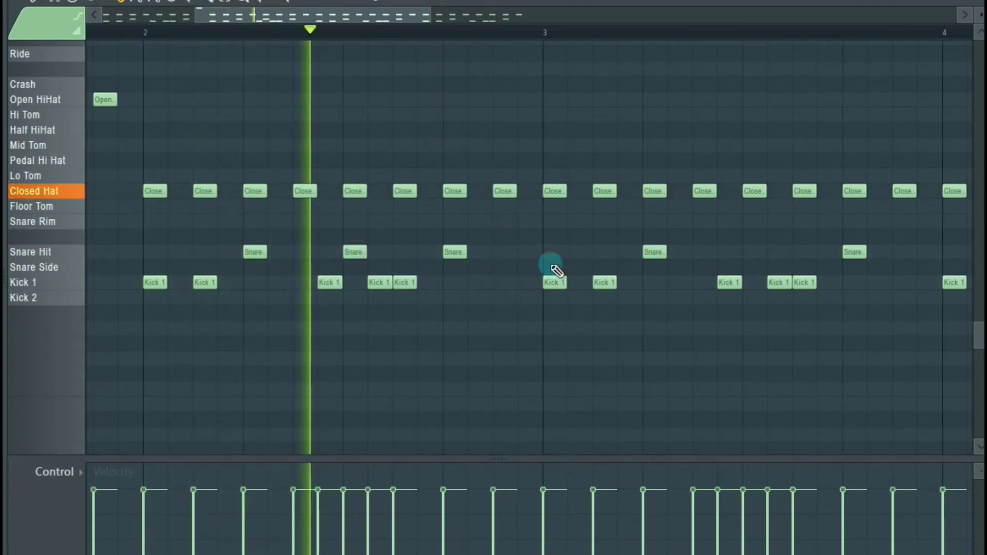
pyautogui.rightClick(369, 283)
pyautogui.moveTo(354, 252); pyautogui.dragTo(379, 252)
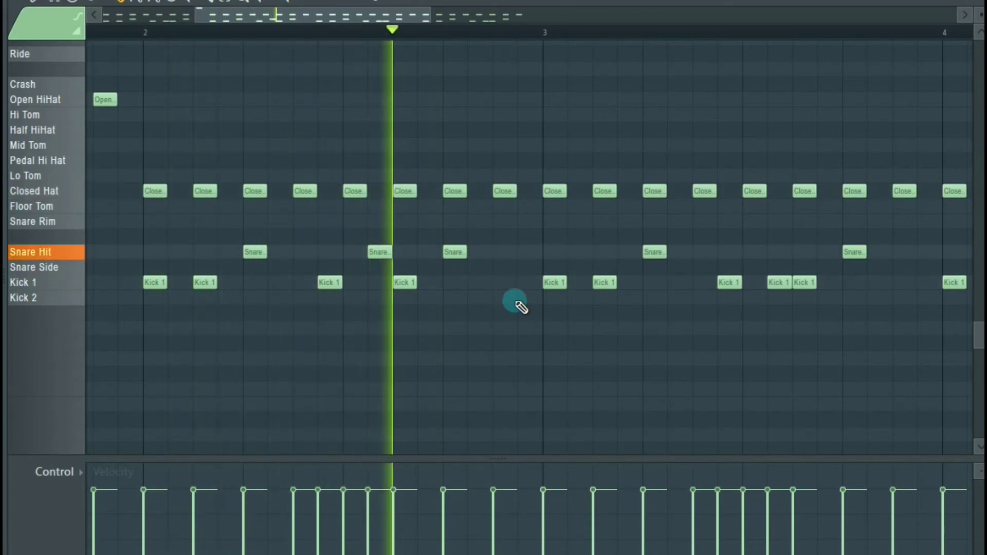
pyautogui.click(477, 252)
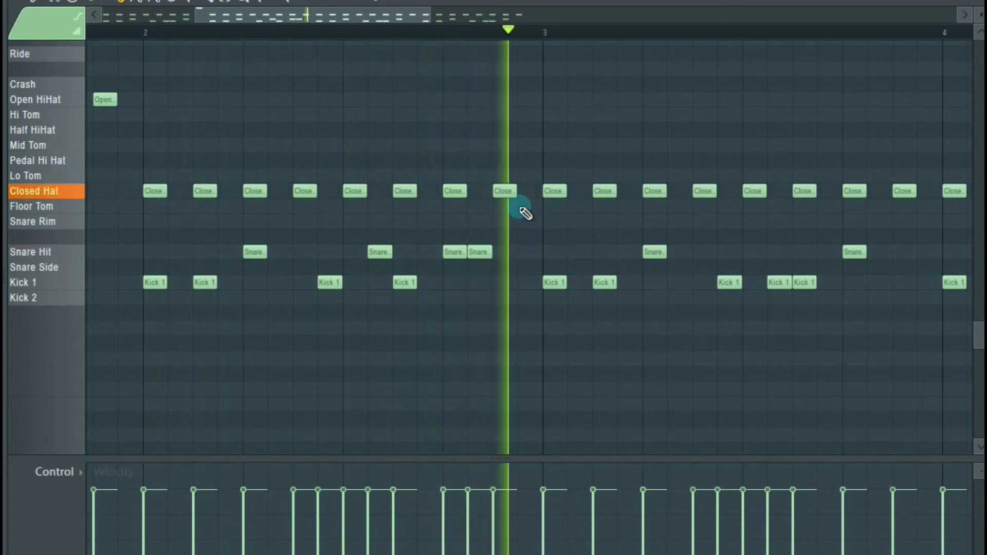
# Move the last Closed Hat of bar 2 to Open HiHat and add a Kick 1 note on step 12, checking by playback
pyautogui.moveTo(503, 191); pyautogui.dragTo(497, 95)
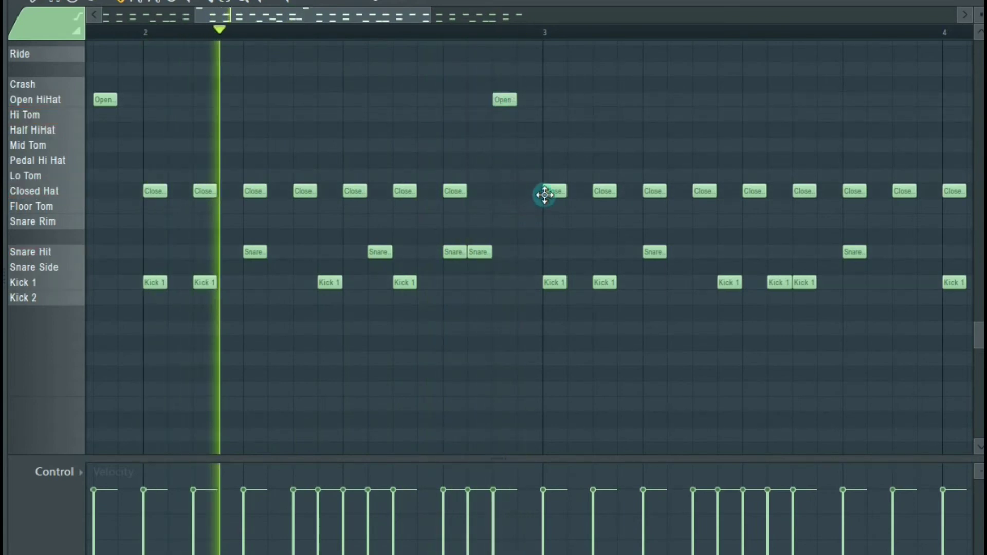
pyautogui.press('space')
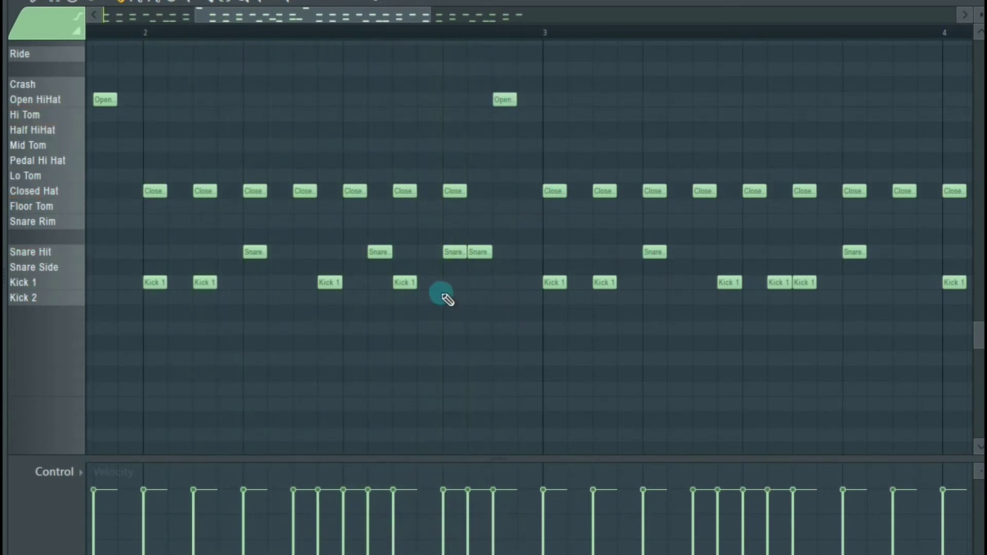
pyautogui.click(431, 286)
pyautogui.press('space')
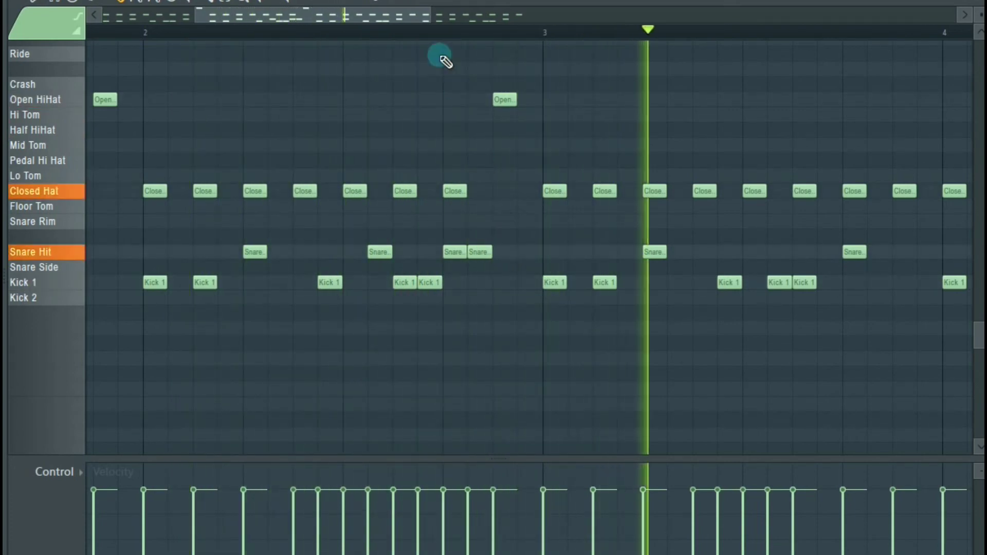
# Move bar 3's last Closed Hat to Open HiHat, and add Closed Hats on step 14 of bar 3 and step 2 of bar 4
pyautogui.moveTo(380, 18); pyautogui.dragTo(502, 32)
pyautogui.press('space')
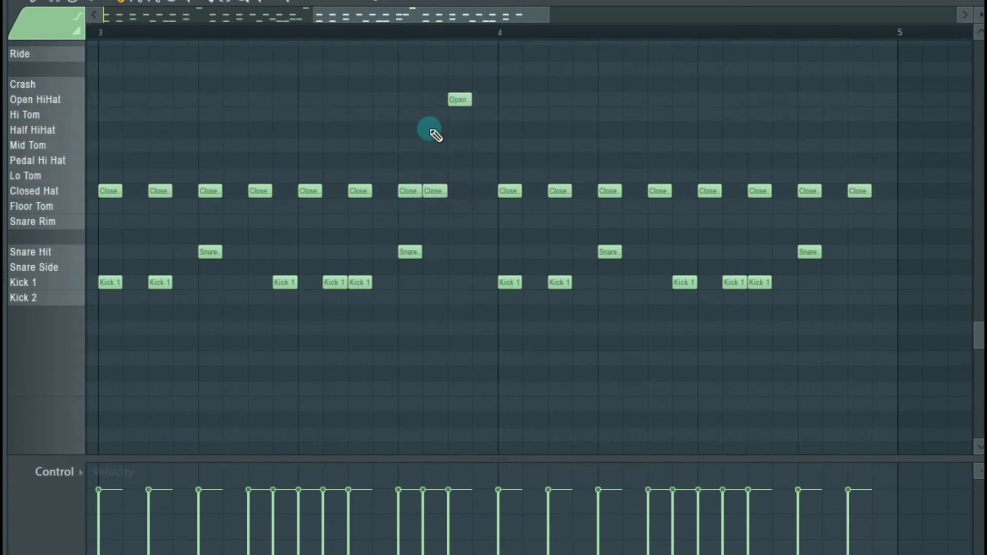
pyautogui.moveTo(360, 15); pyautogui.dragTo(444, 13)
pyautogui.press('space')
pyautogui.press('space')
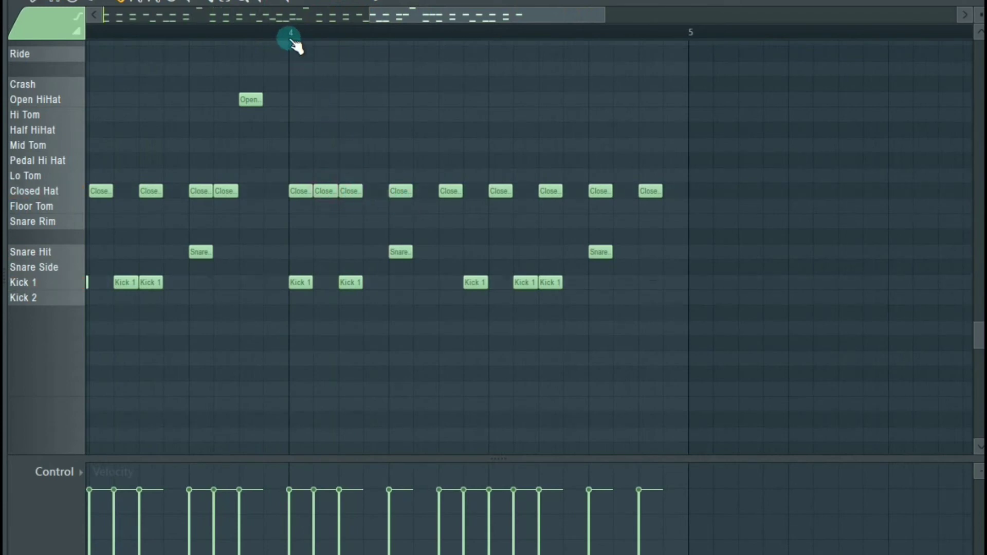
# Move the Closed Hat on step 5 of bar 4 up to Open HiHat, checking by playback
pyautogui.press('space')
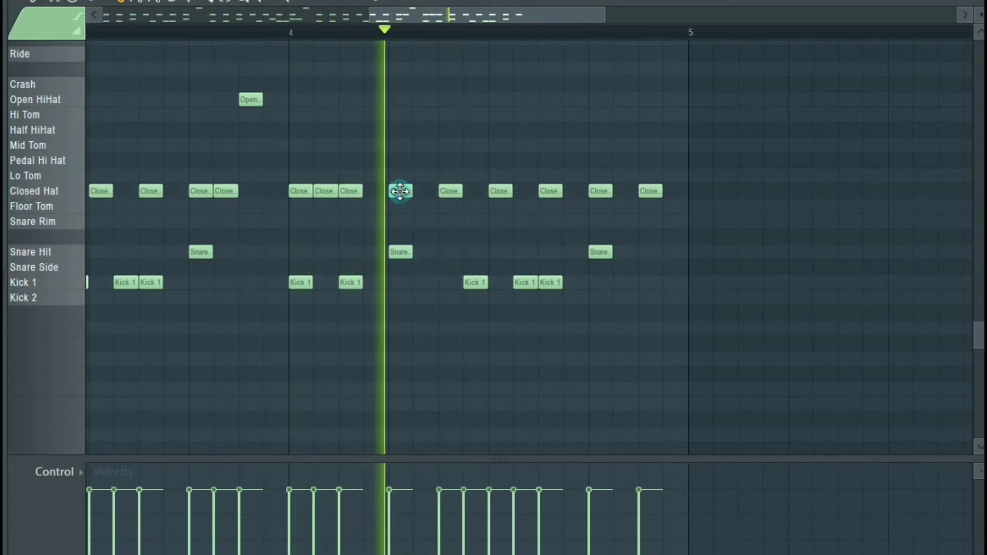
pyautogui.moveTo(399, 190); pyautogui.dragTo(398, 167)
pyautogui.press('space')
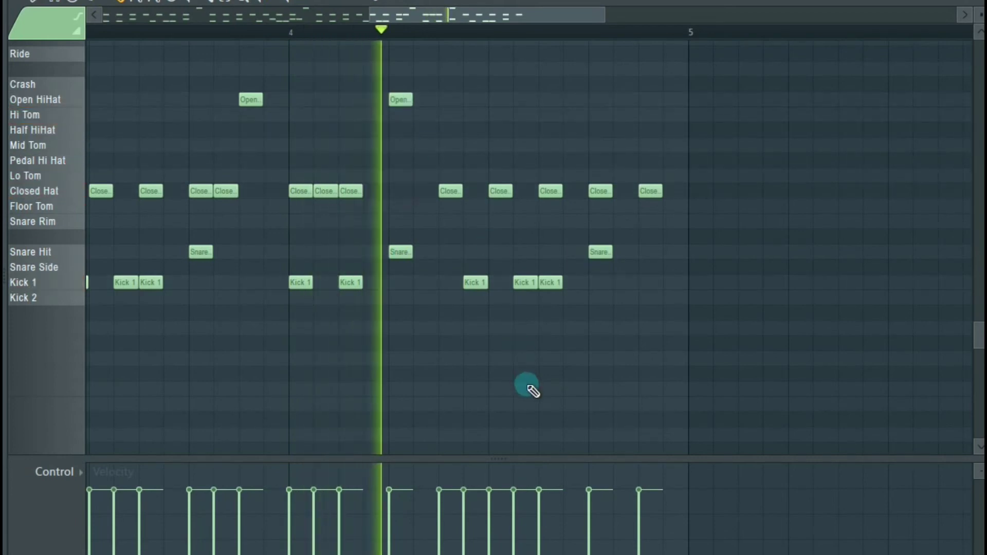
# In bar 4, add a Snare Hit on step 7 and move the Closed Hats on steps 7 and 3 up to Open HiHat
pyautogui.press('space')
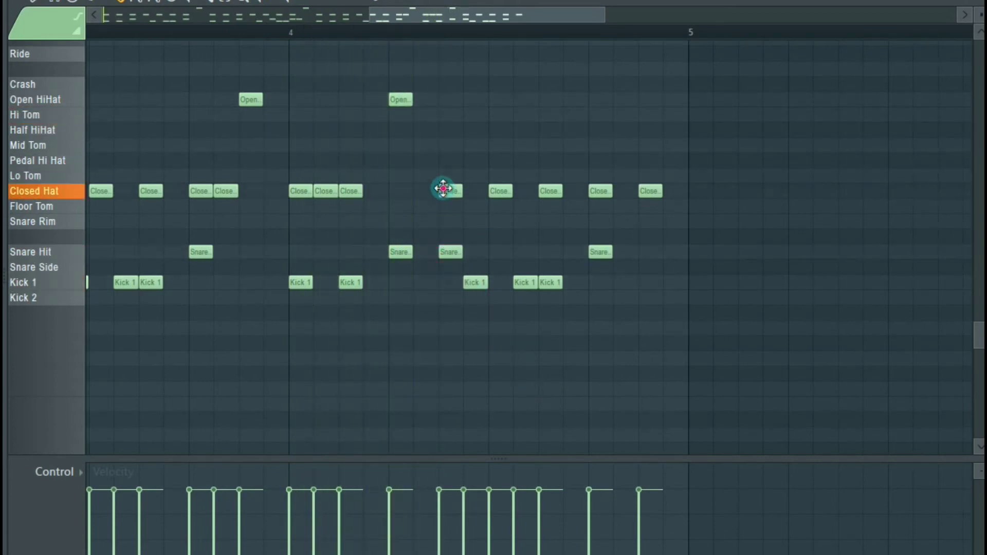
pyautogui.press('space')
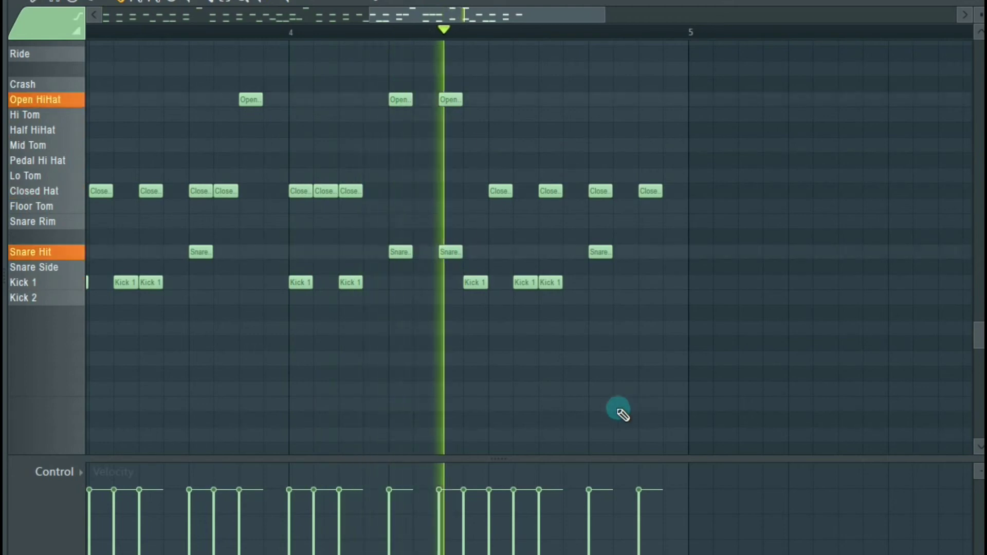
pyautogui.press('space')
pyautogui.press('space')
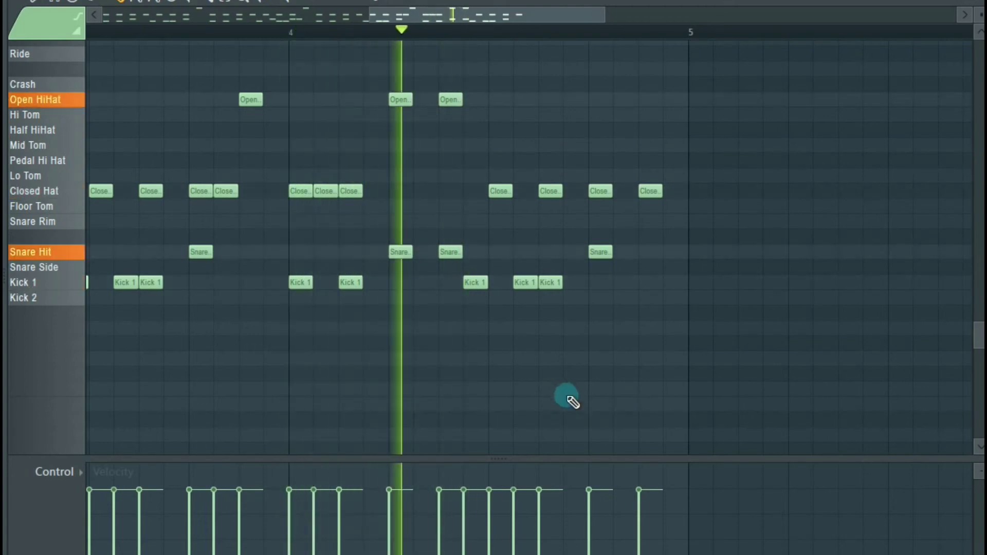
pyautogui.press('space')
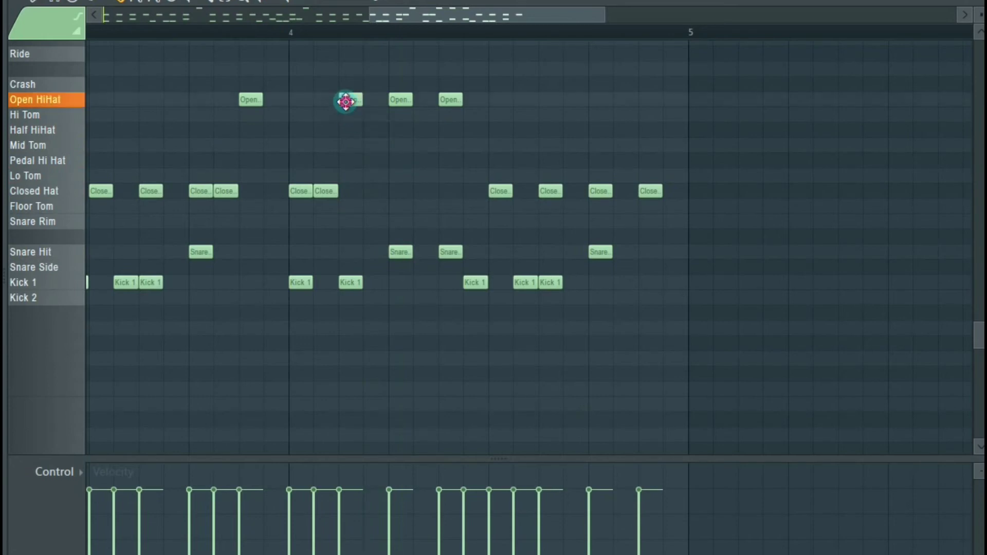
# Delete the Kick 1 on step 10, the Snare Hit on step 13 and all Closed Hats from step 9 onward in bar 4
pyautogui.press('space')
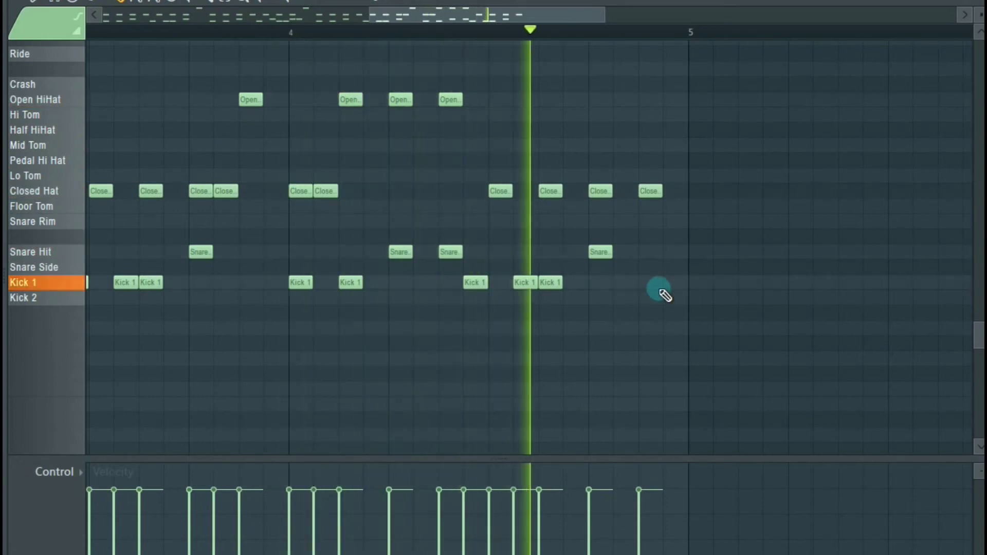
pyautogui.press('space')
pyautogui.press('space')
pyautogui.press('space')
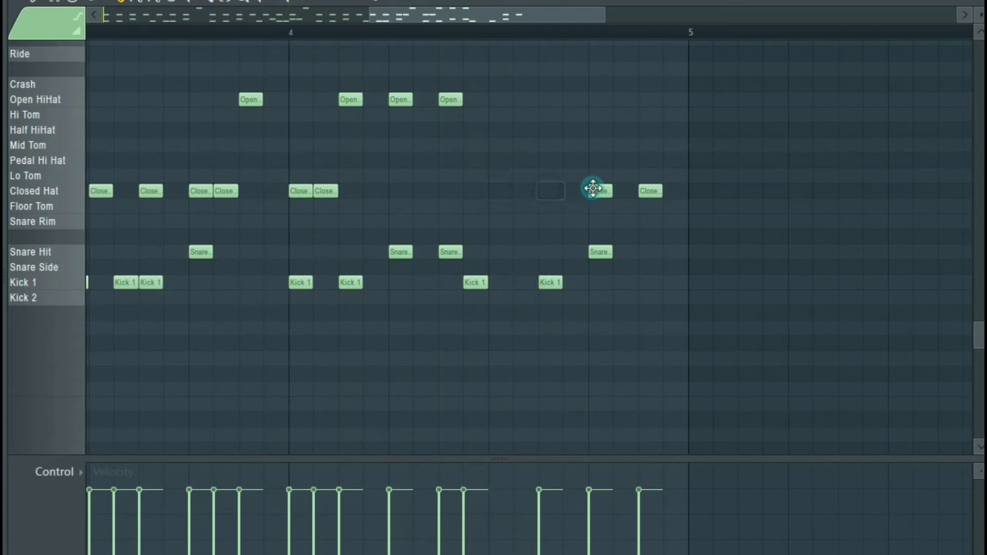
pyautogui.press('space')
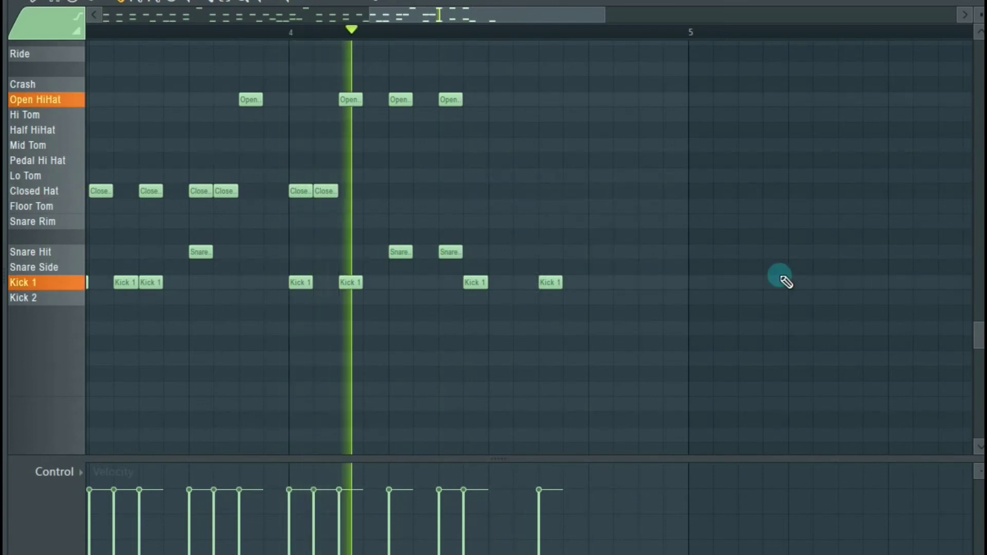
# Add a Snare Hit on step 10 and a Kick 1 on step 12 of bar 4, checking by playback
pyautogui.press('space')
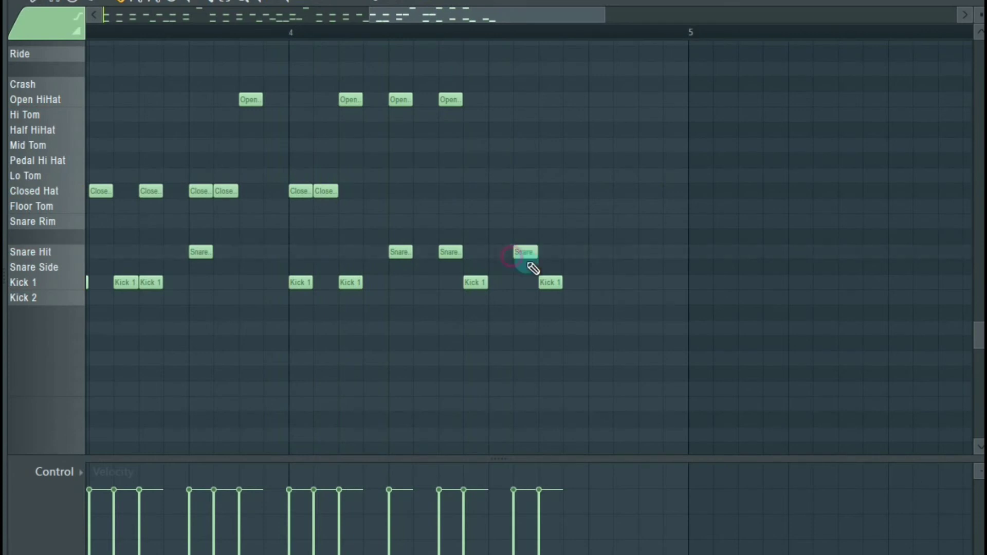
pyautogui.press('space')
pyautogui.press('space')
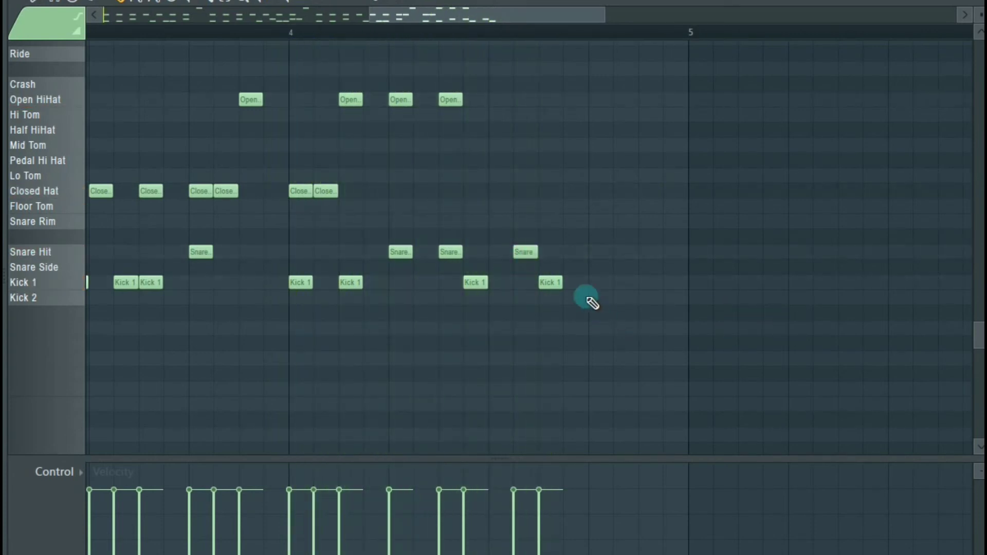
pyautogui.press('space')
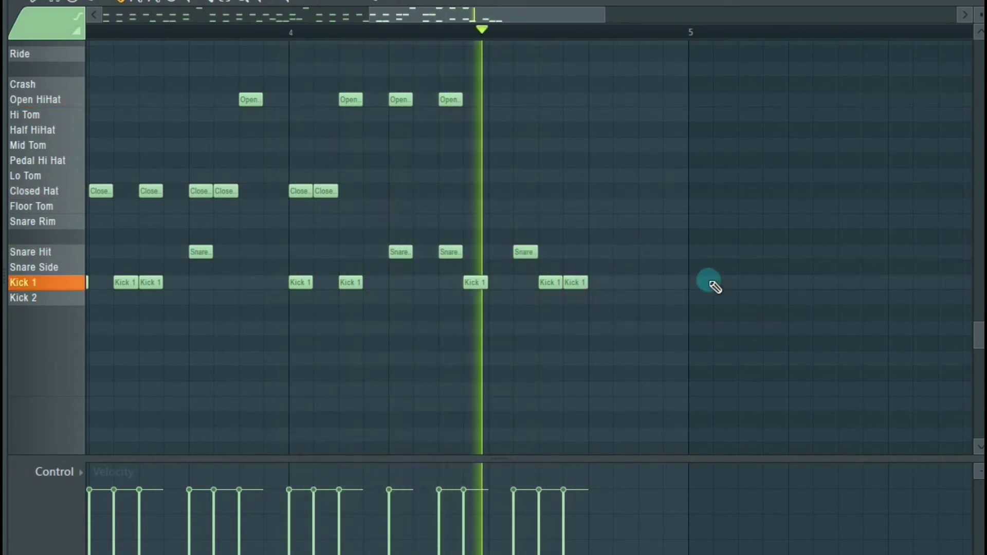
# In bar 4, add Open HiHats on steps 9 and 11 and Snare Hits on steps 13 and 14
pyautogui.press('space')
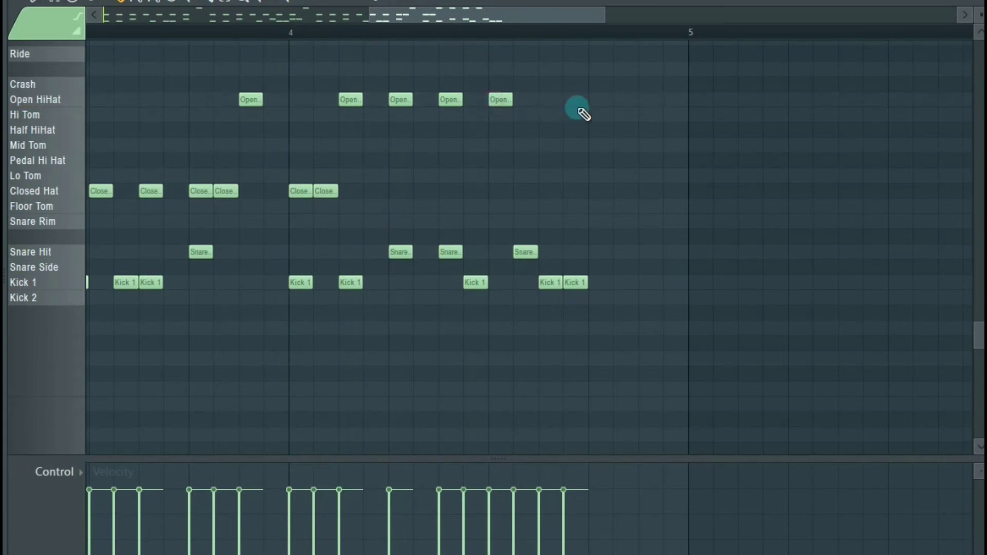
pyautogui.press('space')
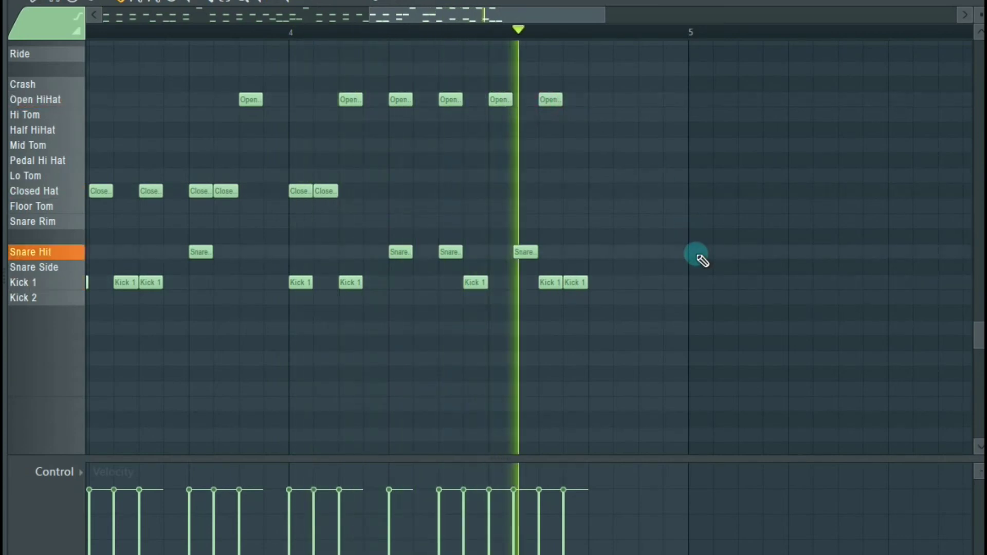
pyautogui.click(597, 253)
pyautogui.click(624, 253)
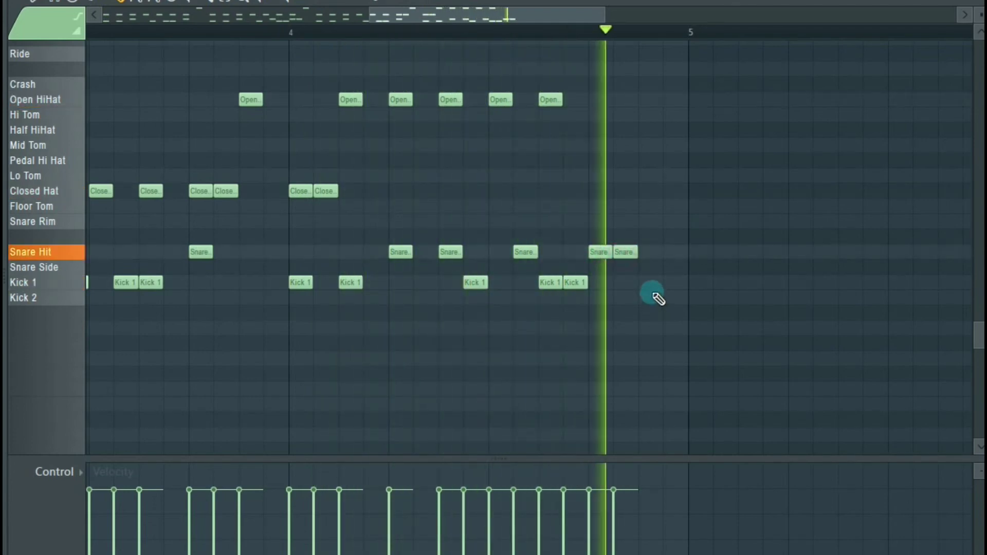
# Finish bar 4 with a Mid Tom on step 15 and a Lo Tom on step 16, and close the piano roll
pyautogui.press('space')
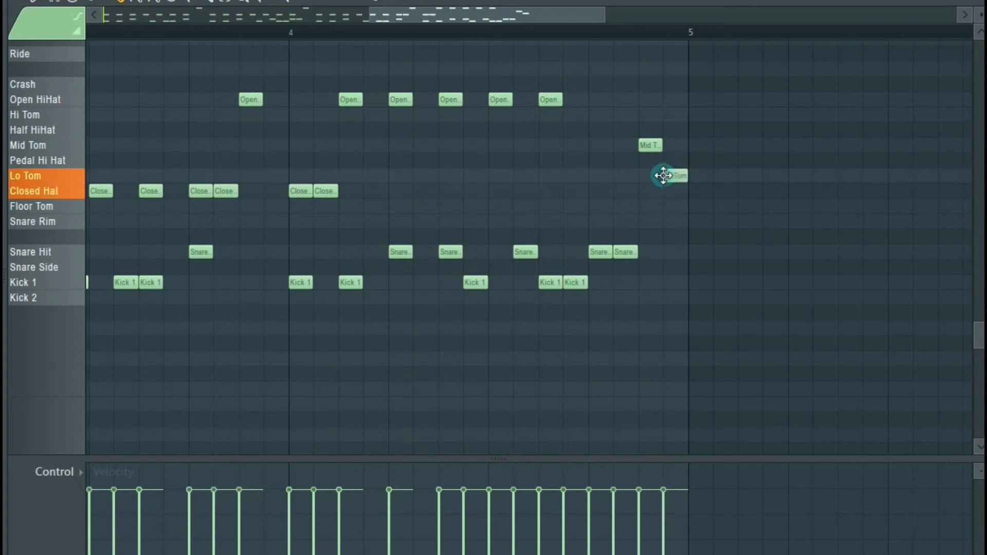
pyautogui.moveTo(517, 17); pyautogui.dragTo(168, 39)
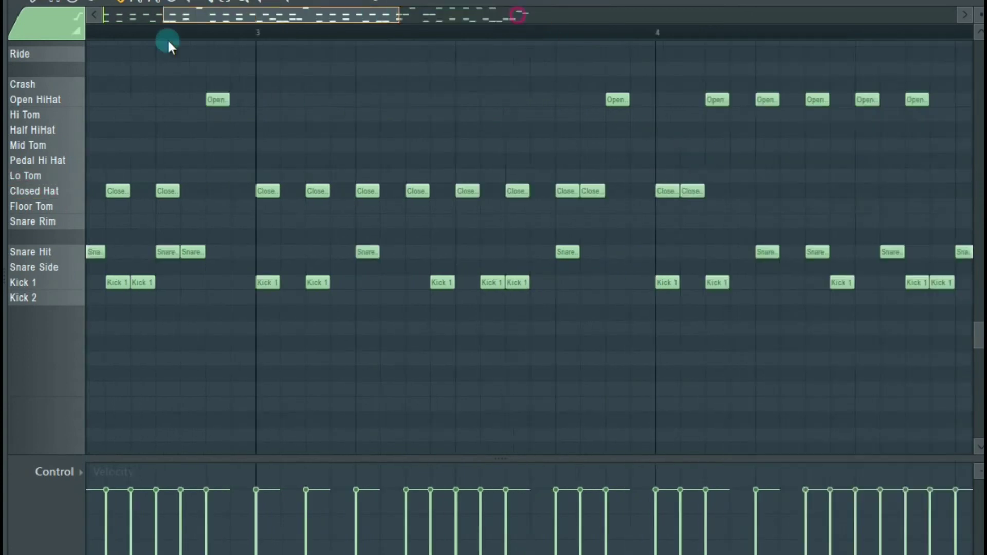
pyautogui.moveTo(337, 16); pyautogui.dragTo(596, 60)
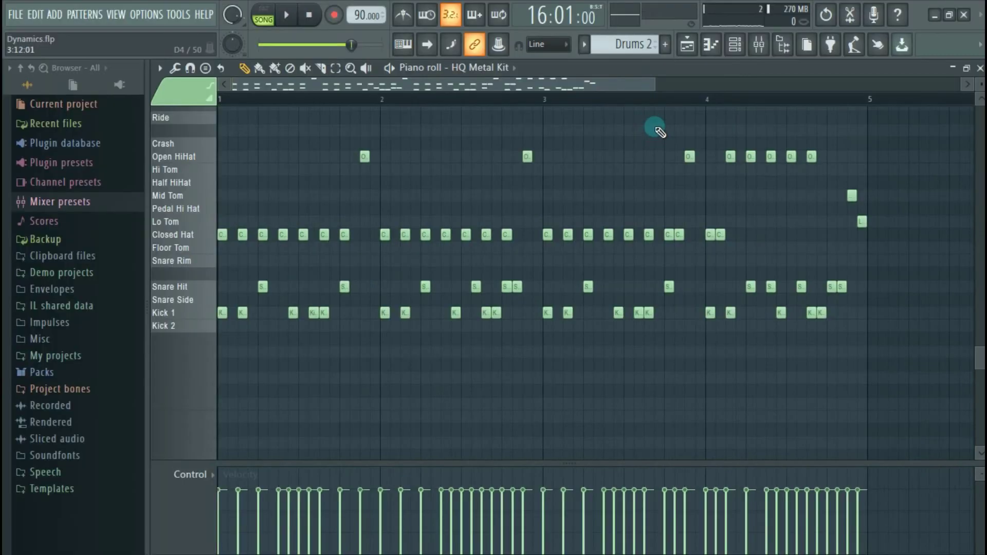
pyautogui.click(979, 69)
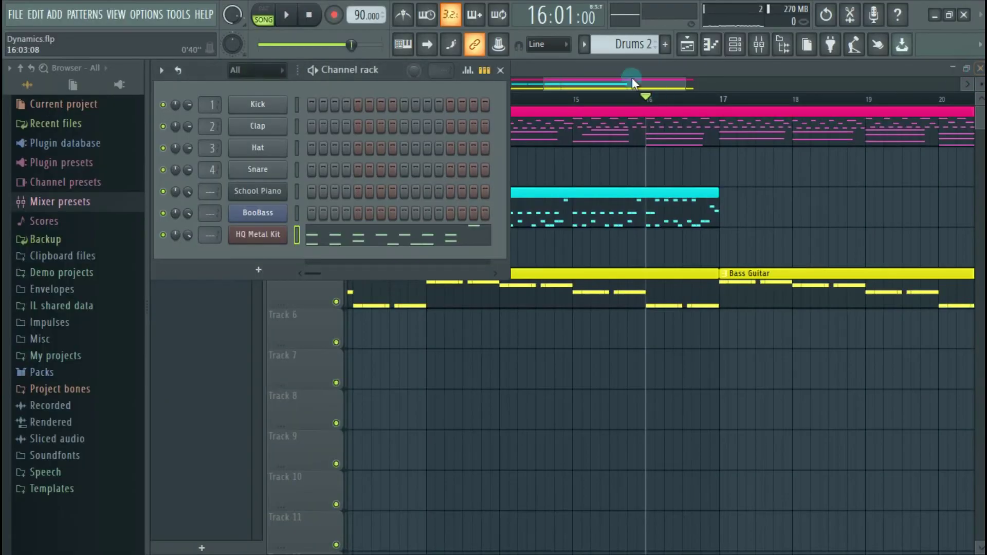
# Play the arrangement from bar 13 to check the Drums 2 beat and save the project
pyautogui.moveTo(615, 82)
pyautogui.mouseDown()
pyautogui.moveTo(556, 82)
pyautogui.moveTo(603, 85)
pyautogui.mouseUp()
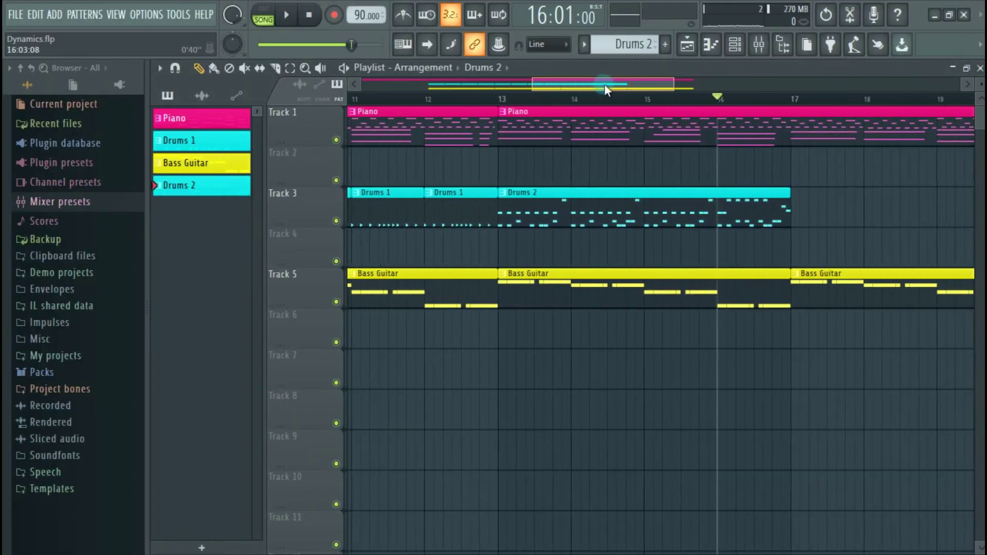
pyautogui.click(474, 99)
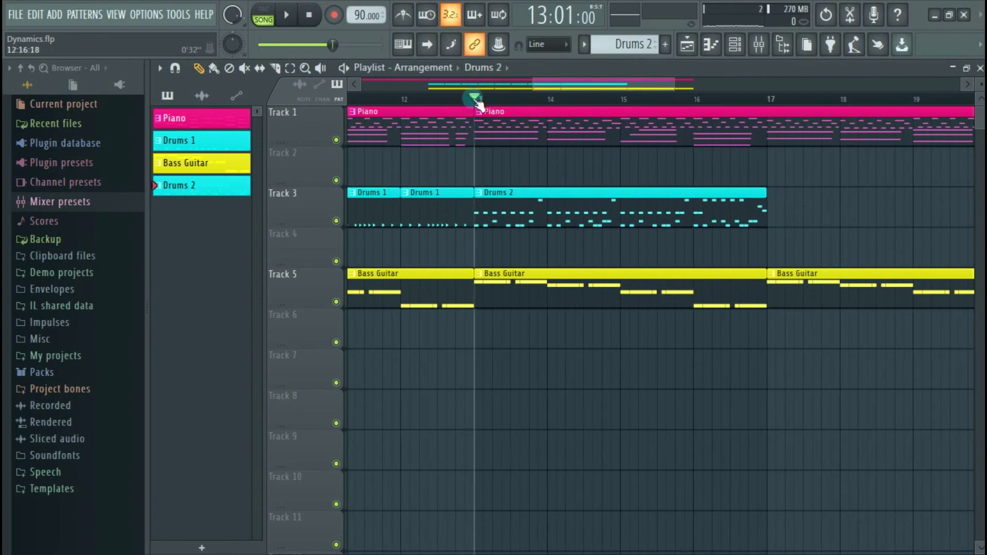
pyautogui.press('space')
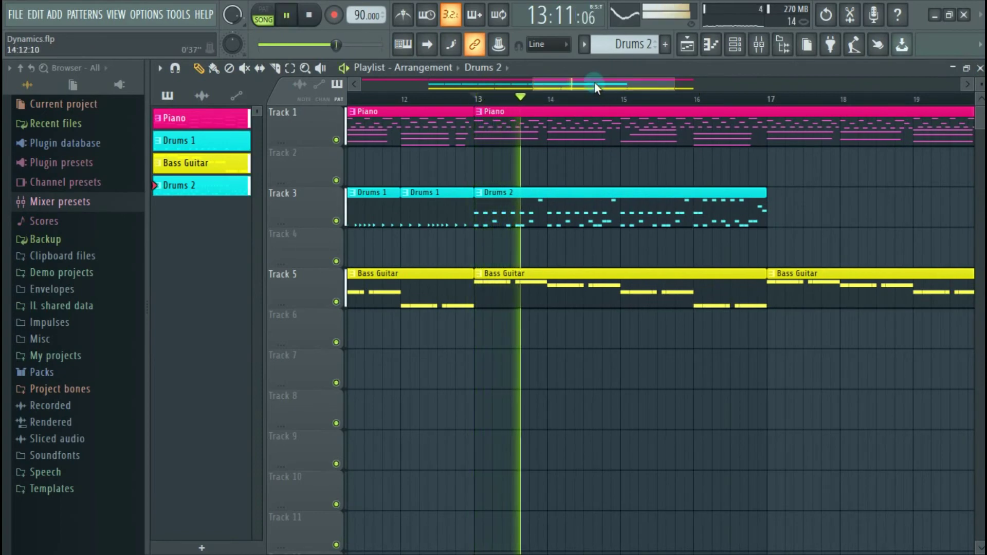
pyautogui.hotkey('ctrl', 's')
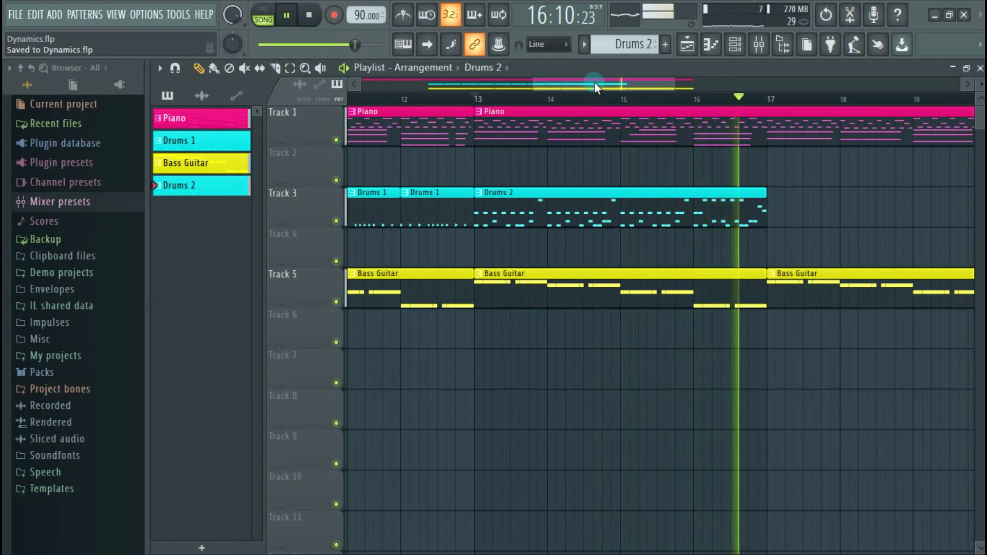
pyautogui.press('space')
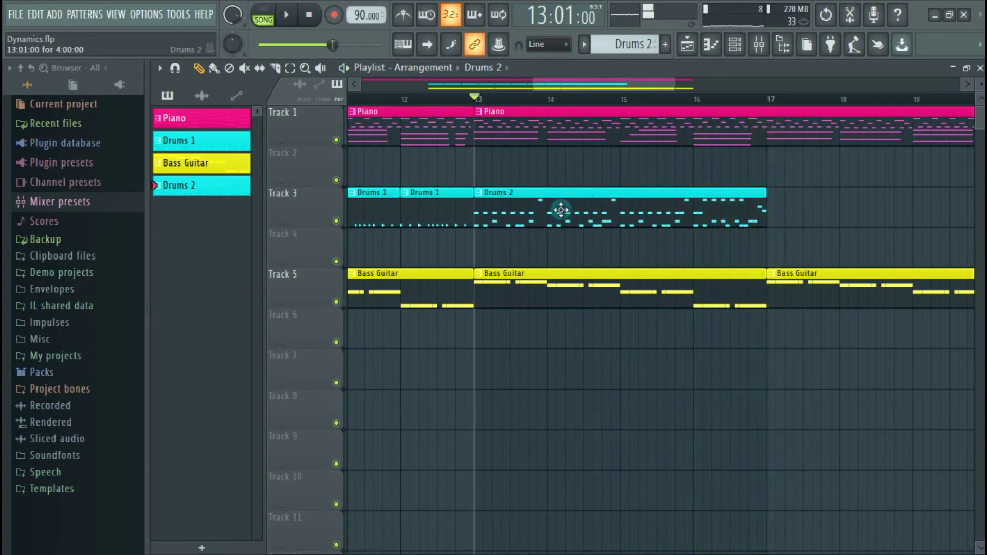
# Try a second Drums 2 clip at bar 17 of Track 3, checking by playback
pyautogui.click(774, 221)
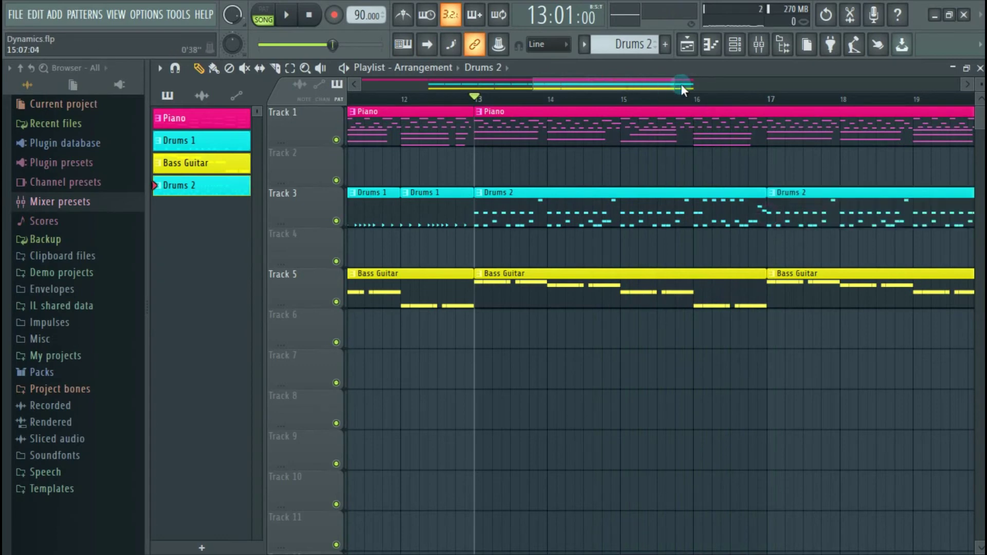
pyautogui.moveTo(681, 84); pyautogui.dragTo(871, 117)
pyautogui.press('space')
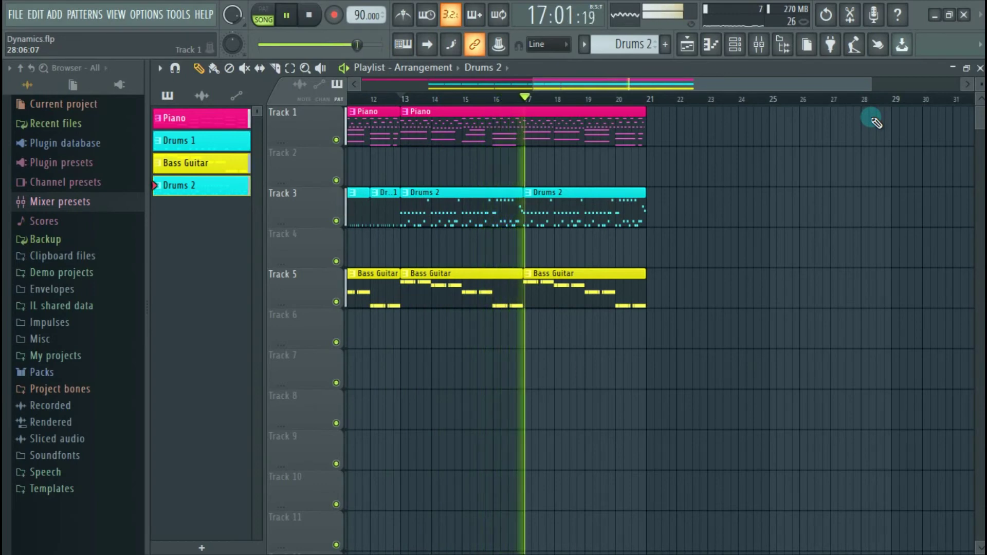
pyautogui.press('space')
pyautogui.rightClick(580, 215)
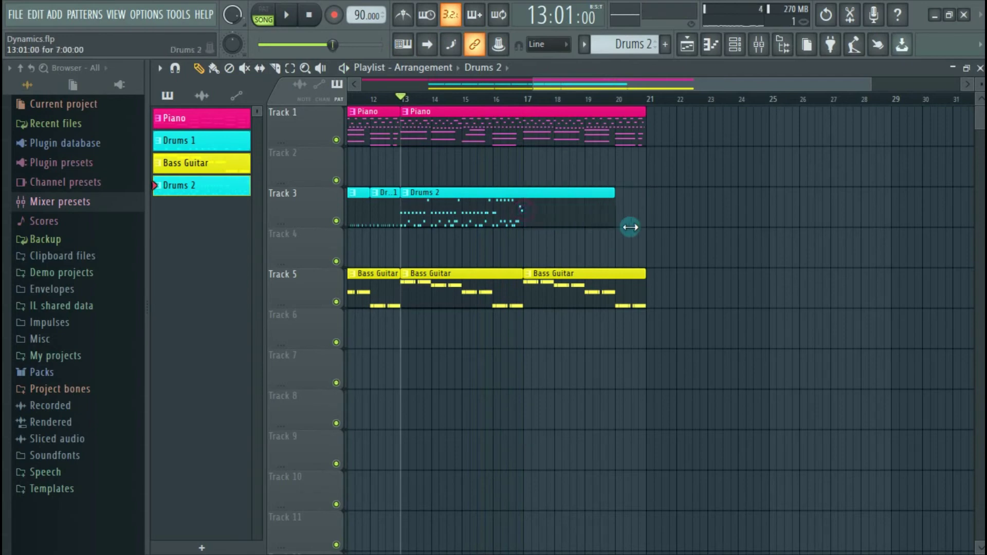
# Lengthen the Drums 2 clip past bar 17 and duplicate its four-bar HQ Metal Kit beat so the copy starts at bar 5
pyautogui.doubleClick(478, 220)
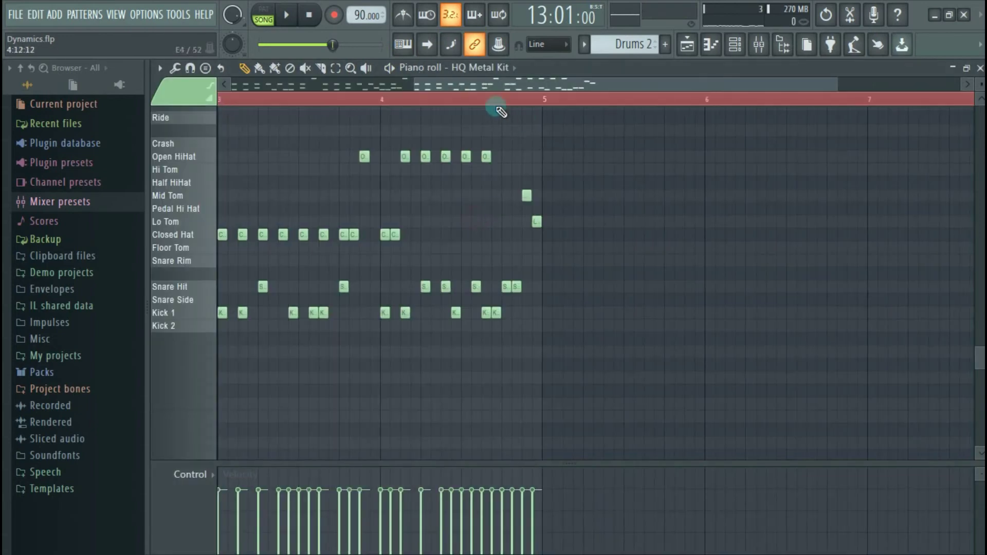
pyautogui.moveTo(515, 87); pyautogui.dragTo(185, 86)
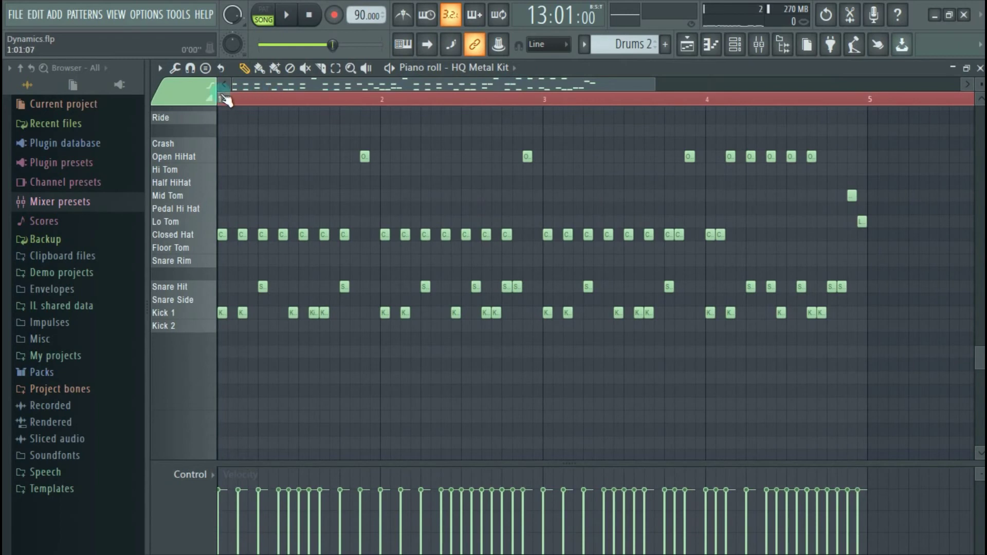
pyautogui.click(224, 102)
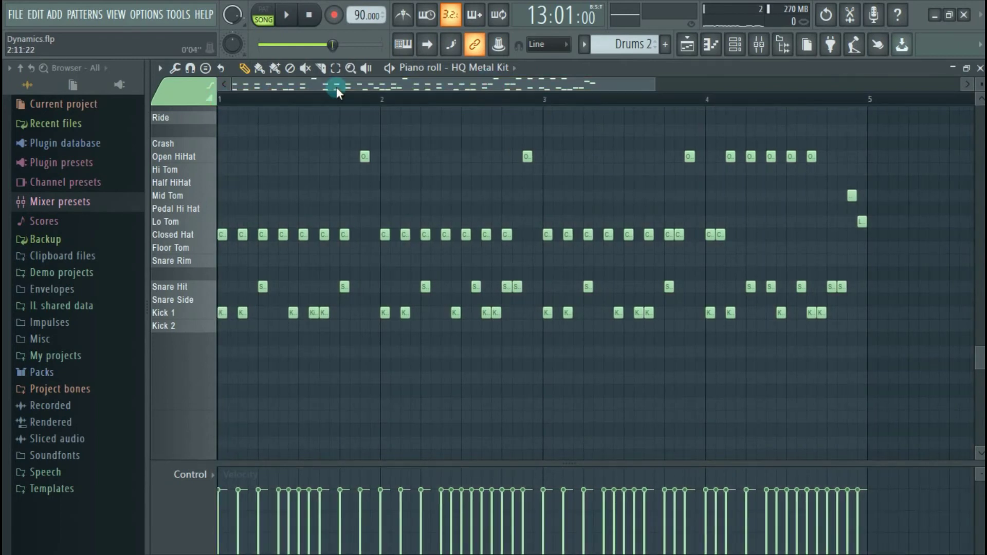
pyautogui.hotkey('ctrl', 'b')
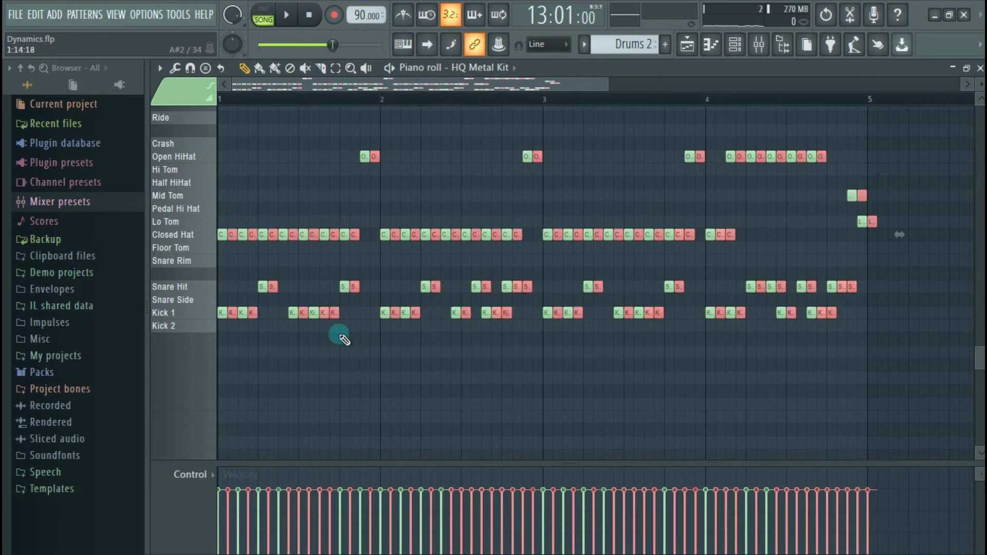
pyautogui.moveTo(232, 237); pyautogui.dragTo(874, 236)
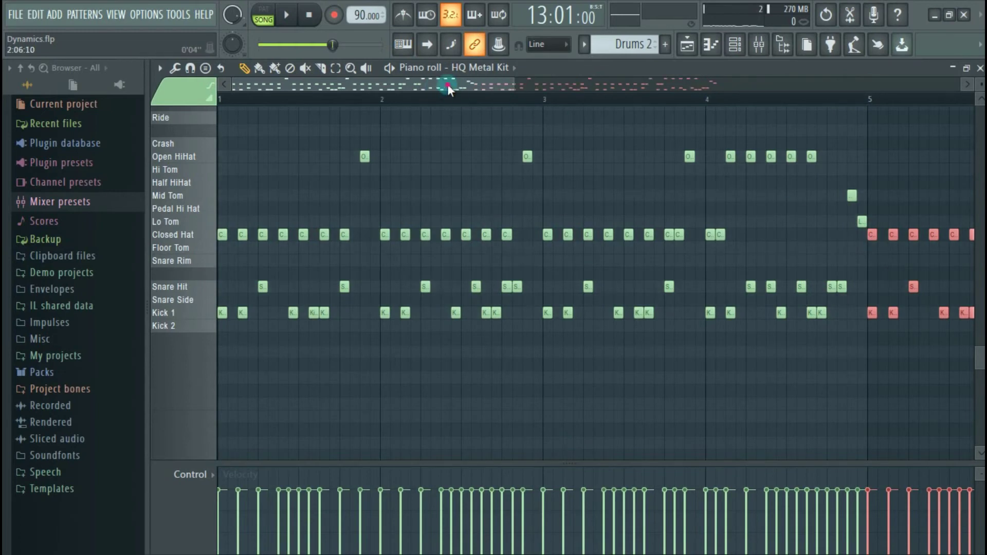
# Delete the Snare Hit on step 14 of bar 4, checking by playback from bar 4
pyautogui.moveTo(447, 85)
pyautogui.mouseDown()
pyautogui.moveTo(694, 122)
pyautogui.moveTo(562, 127)
pyautogui.mouseUp()
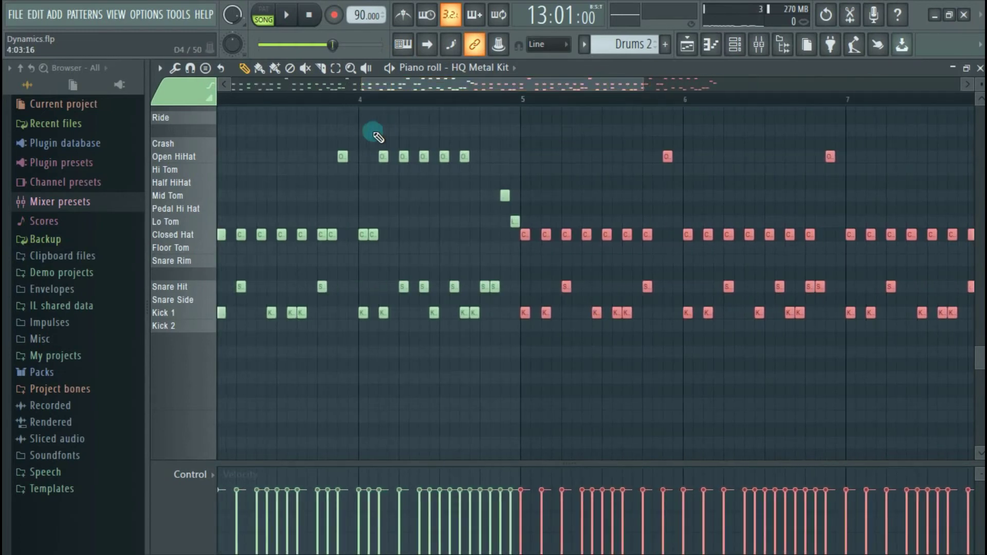
pyautogui.click(359, 101)
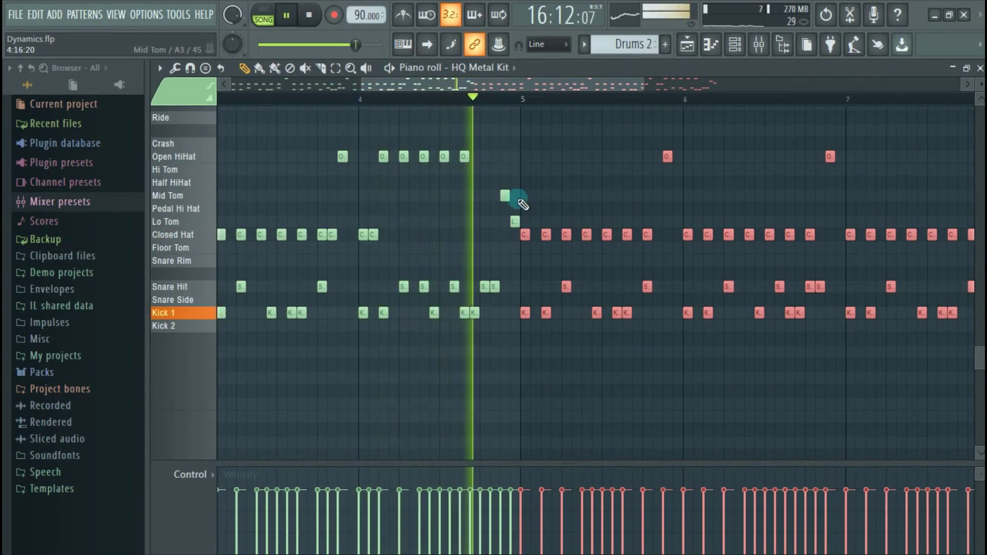
pyautogui.press('space')
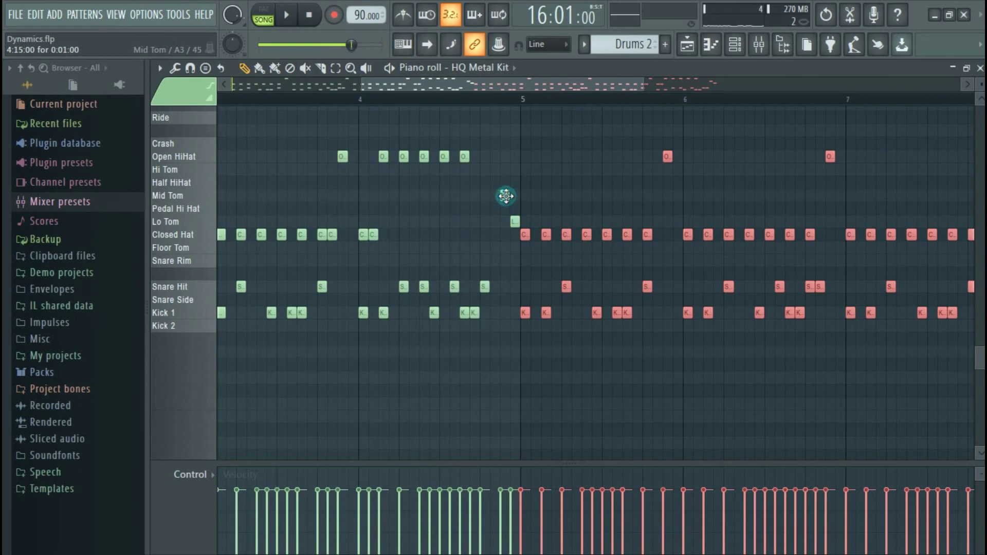
pyautogui.press('space')
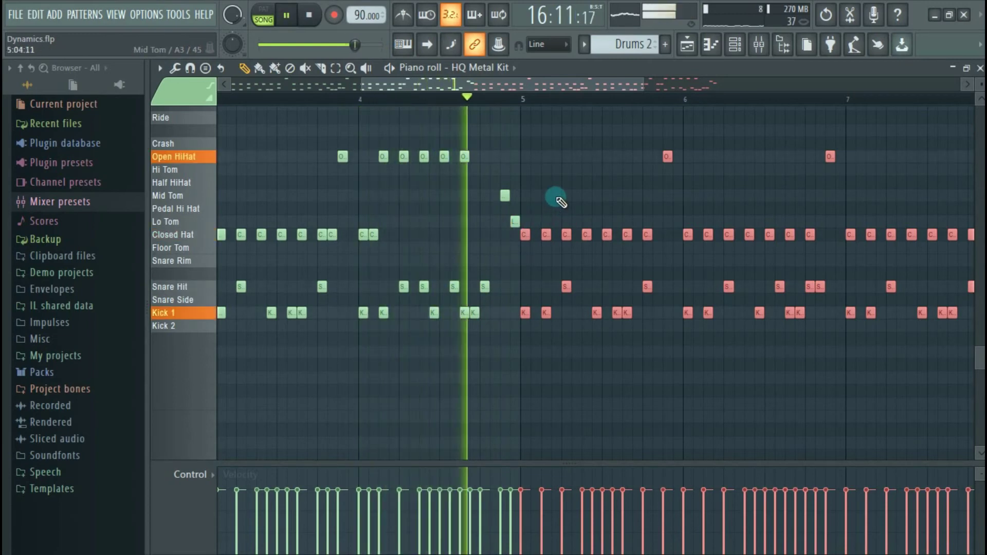
# Add a Crash on step 13 of bar 4, checking by playback
pyautogui.press('space')
pyautogui.click(480, 144)
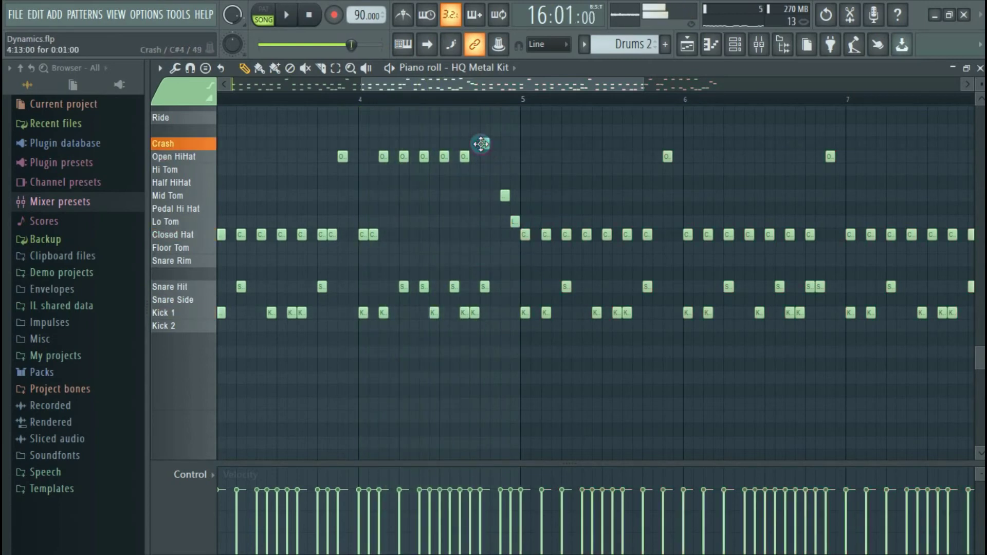
pyautogui.press('space')
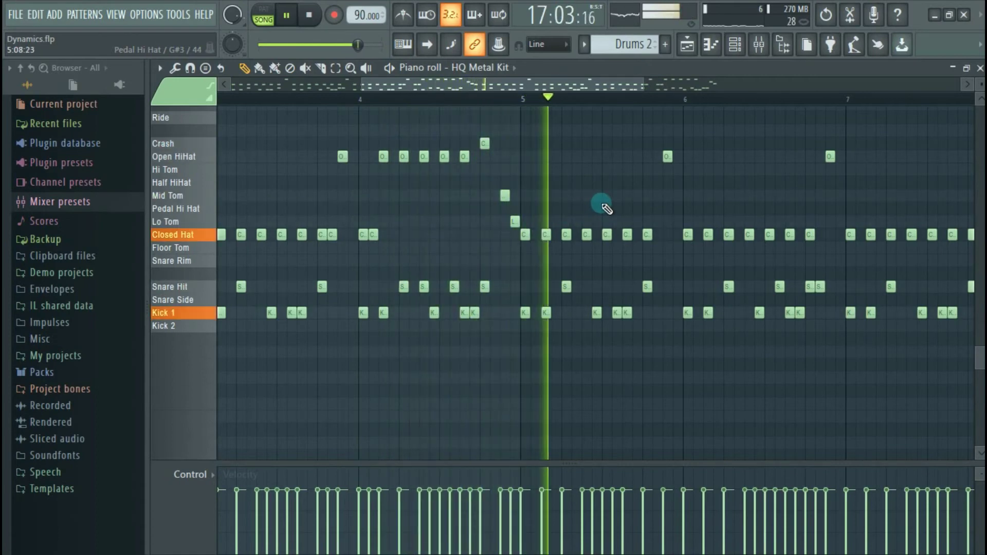
# Replace the Closed Hat on step 1 of bar 5 with a Crash, check by playback and save the project
pyautogui.press('space')
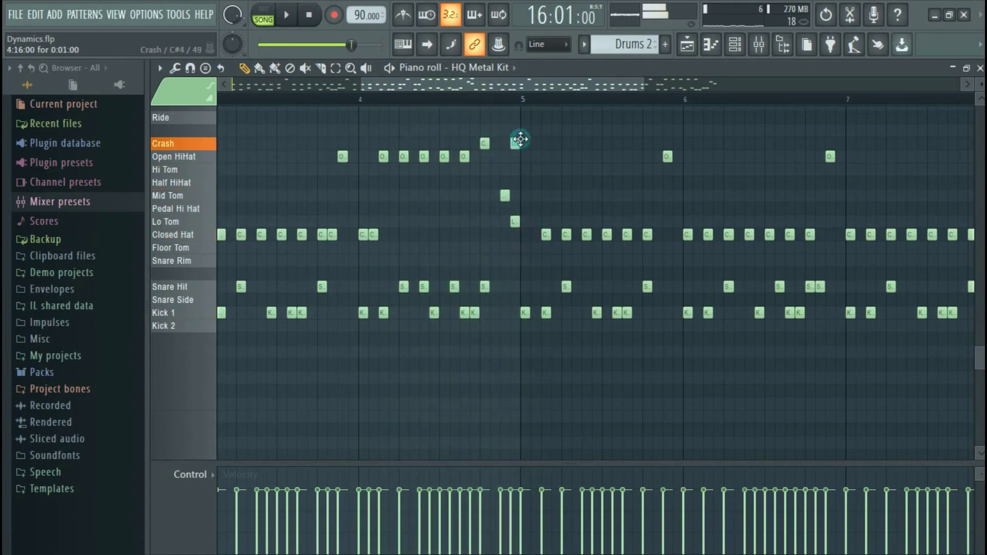
pyautogui.press('space')
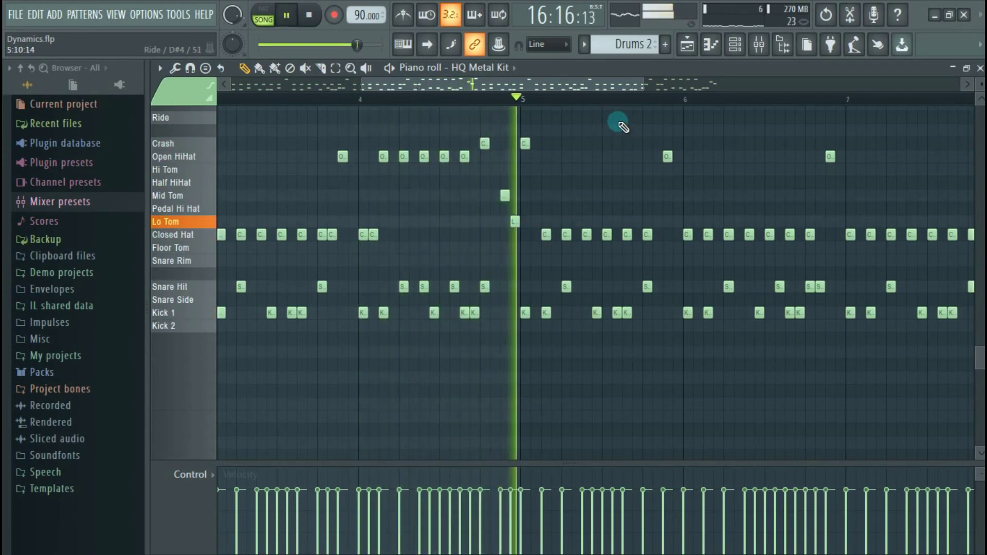
pyautogui.moveTo(564, 81); pyautogui.dragTo(636, 90)
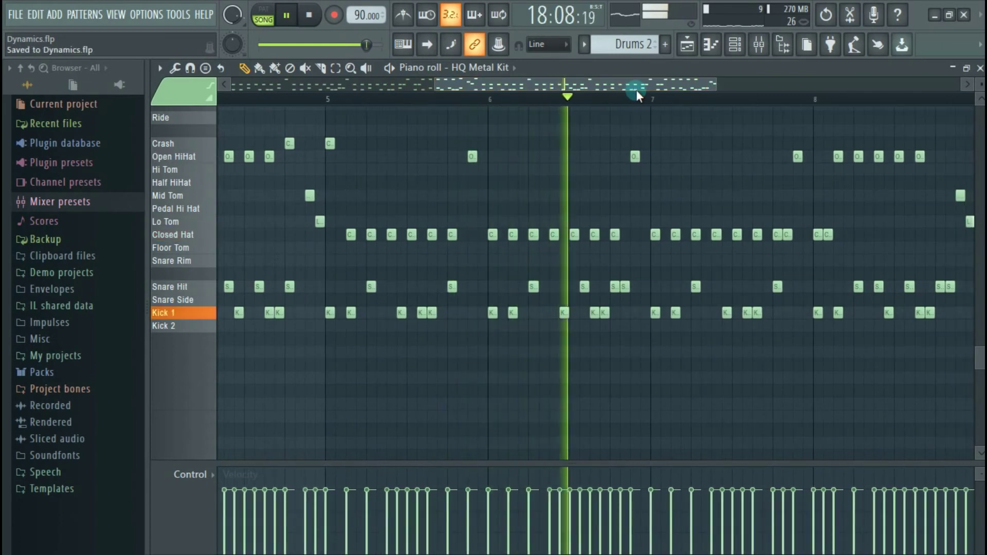
# Add a Kick 1 on step 9 of bar 8, checking the beat by playback from bars 5 and 8
pyautogui.press('space')
pyautogui.moveTo(570, 85); pyautogui.dragTo(404, 113)
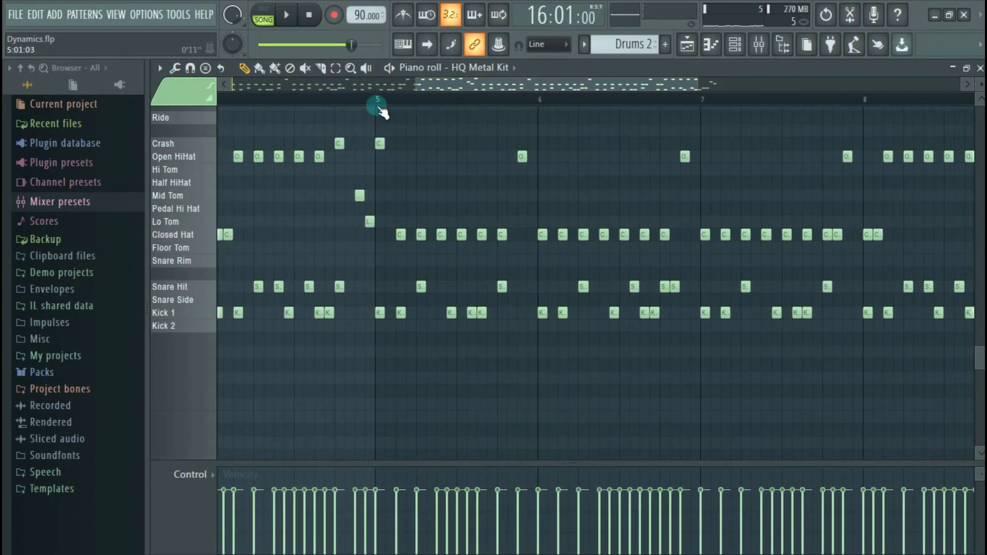
pyautogui.click(383, 112)
pyautogui.moveTo(479, 84); pyautogui.dragTo(633, 96)
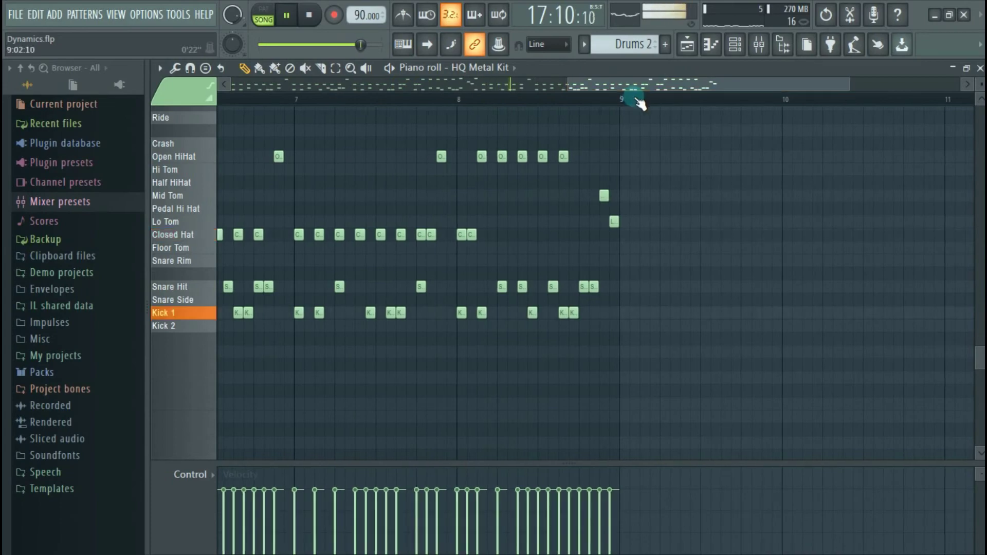
pyautogui.click(458, 99)
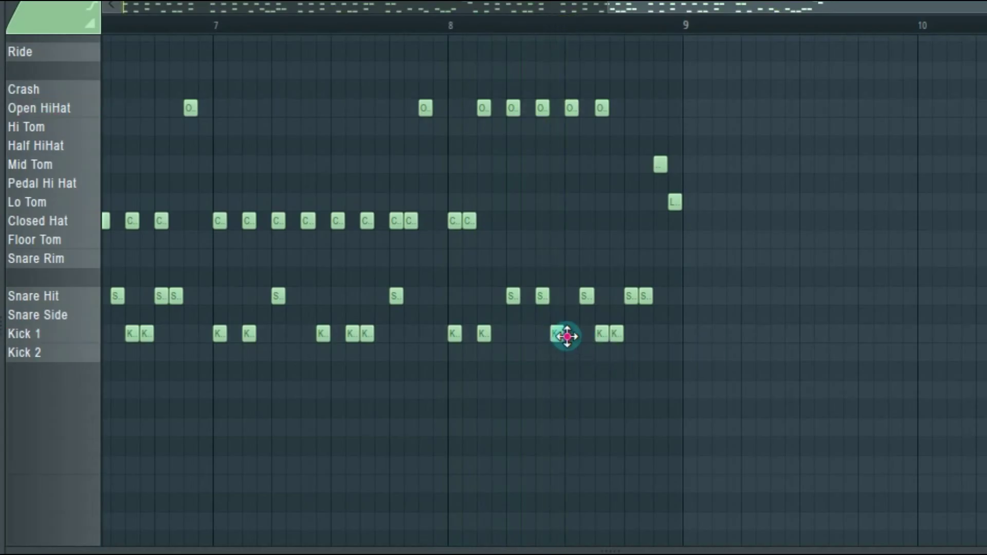
pyautogui.click(567, 335)
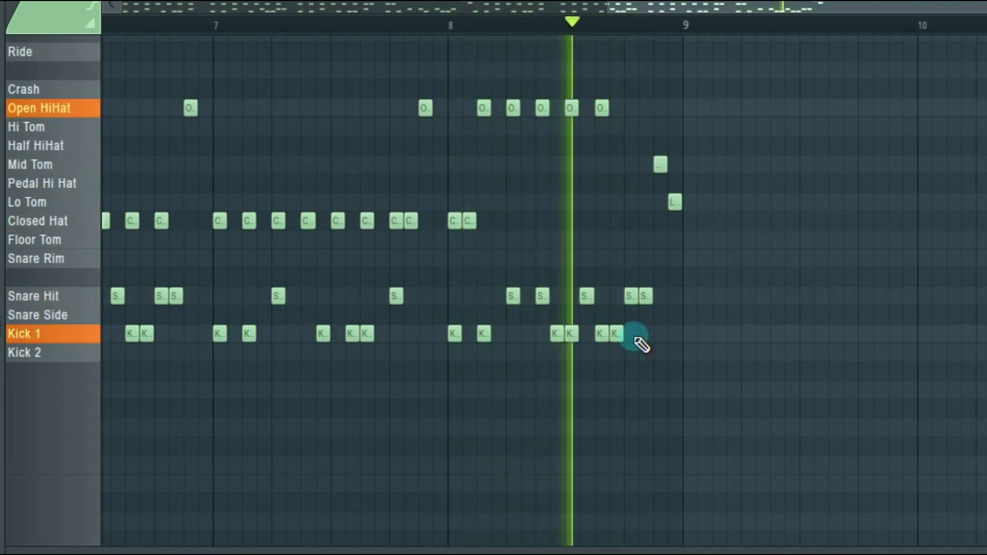
pyautogui.press('space')
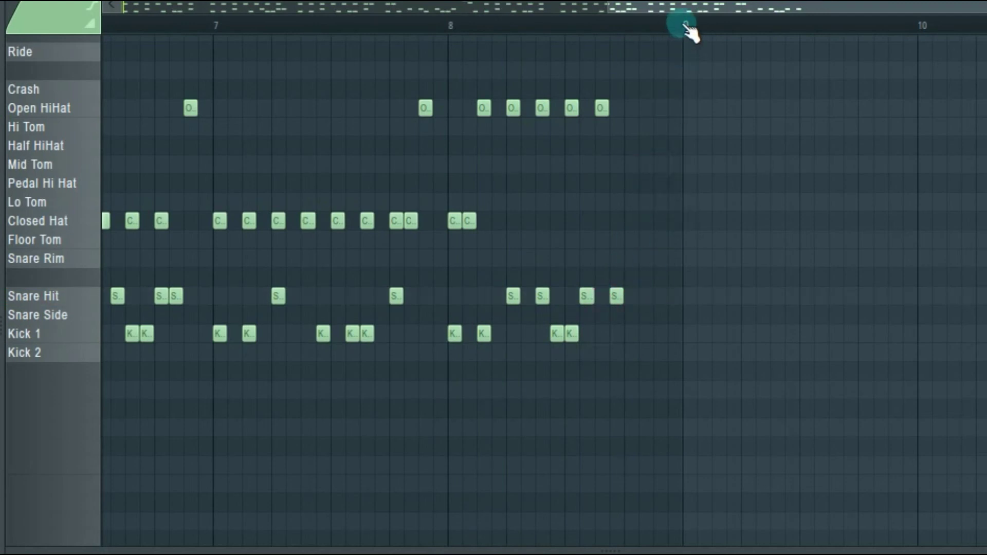
# Rework bar 8's ending: Snare Hits on steps 10–11, Kick 1 on 12, 14 and 15, Mid Tom on 13, Lo and Floor Tom on 16
pyautogui.scroll(3, 686, 29)
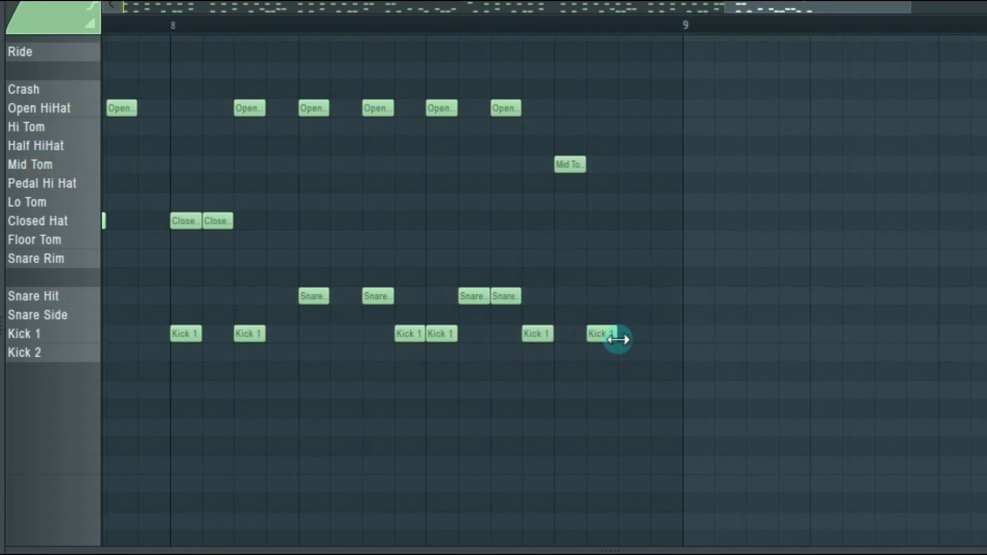
pyautogui.moveTo(660, 205); pyautogui.dragTo(657, 246)
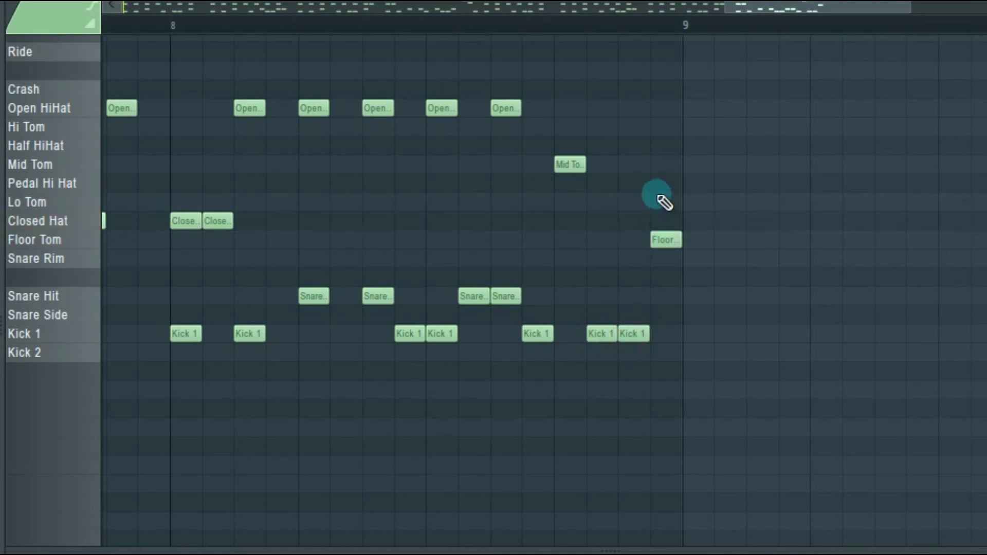
pyautogui.press('space')
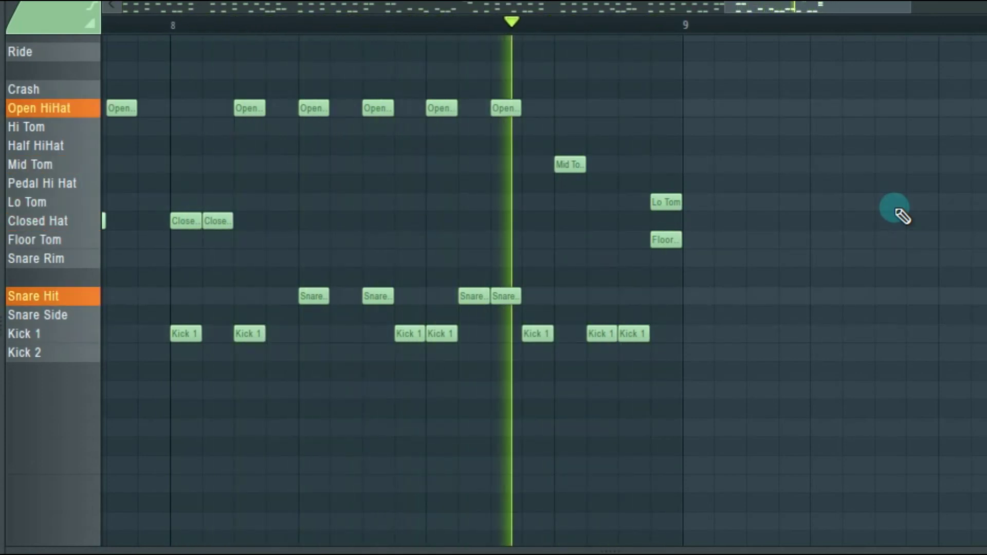
pyautogui.press('space')
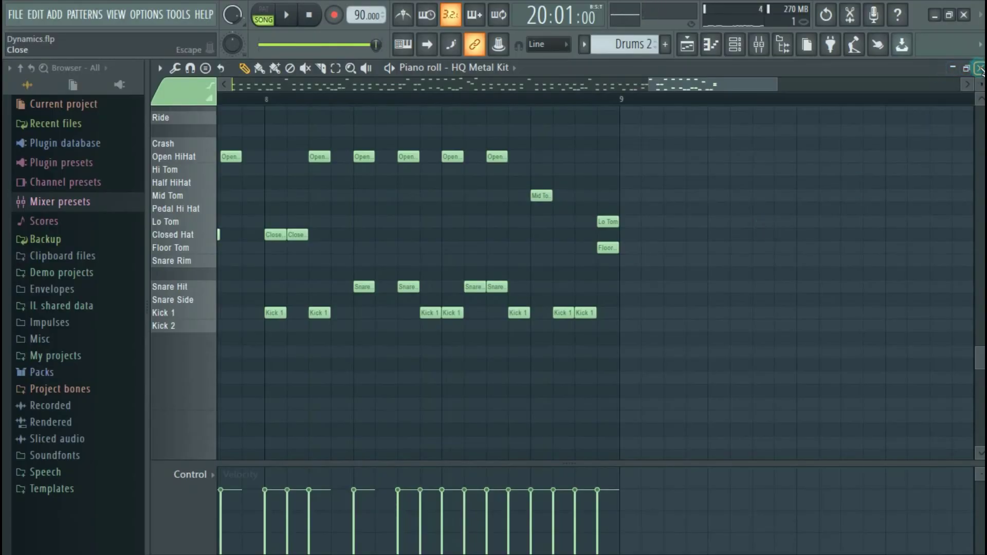
# Return to the playlist and duplicate the Piano, Drums 2 and two Bass Guitar clips spanning bars 13 to 20
pyautogui.click(979, 69)
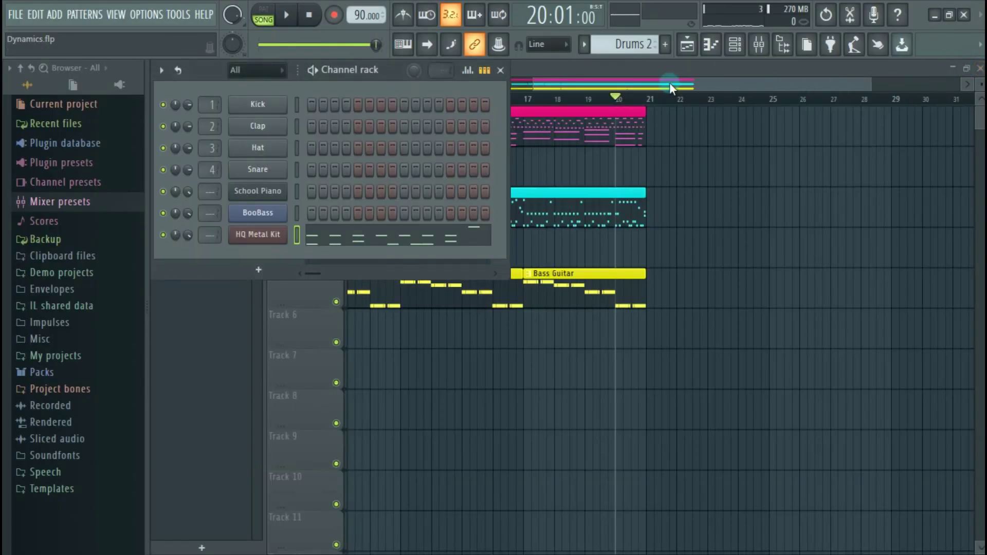
pyautogui.moveTo(669, 83); pyautogui.dragTo(594, 81)
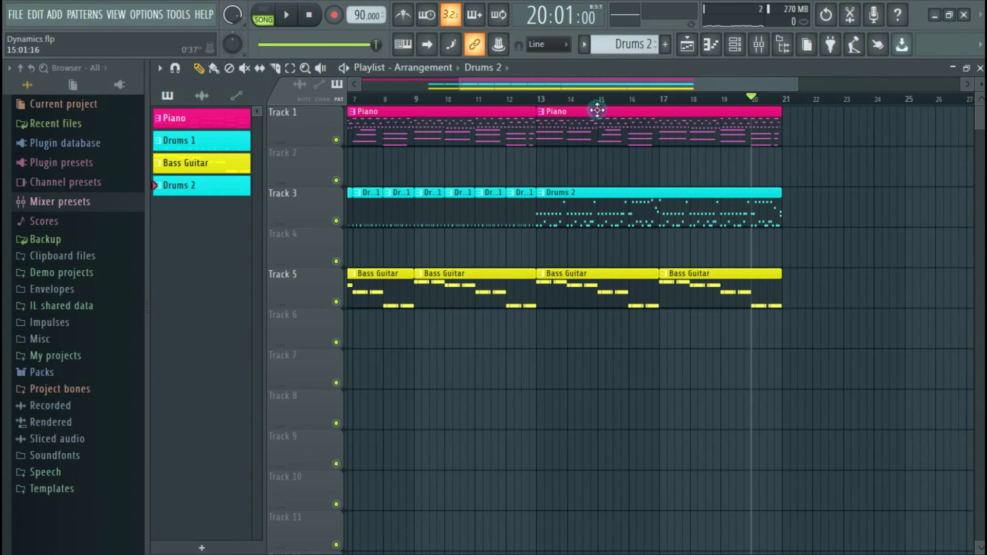
pyautogui.moveTo(544, 83)
pyautogui.mouseDown()
pyautogui.moveTo(418, 82)
pyautogui.moveTo(563, 78)
pyautogui.mouseUp()
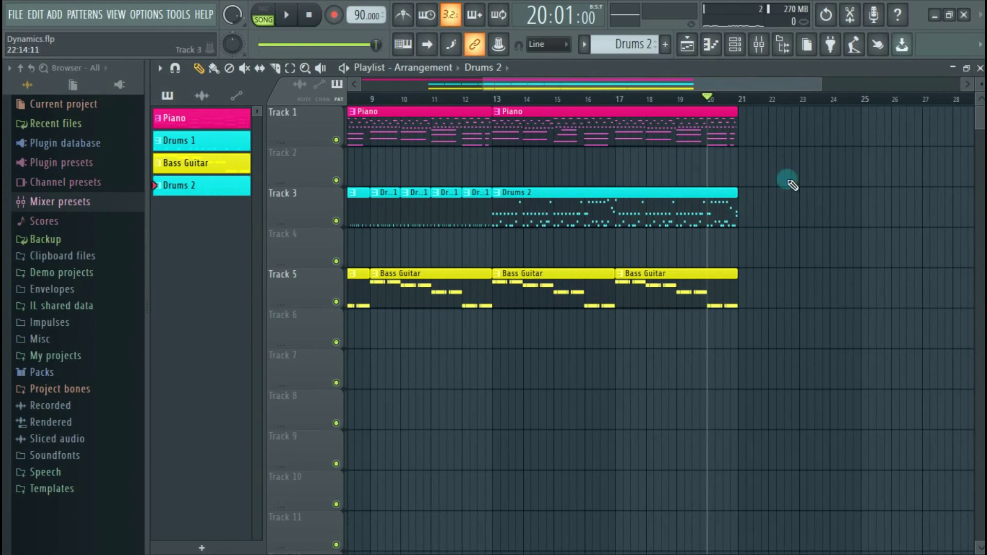
pyautogui.moveTo(519, 366); pyautogui.dragTo(731, 133)
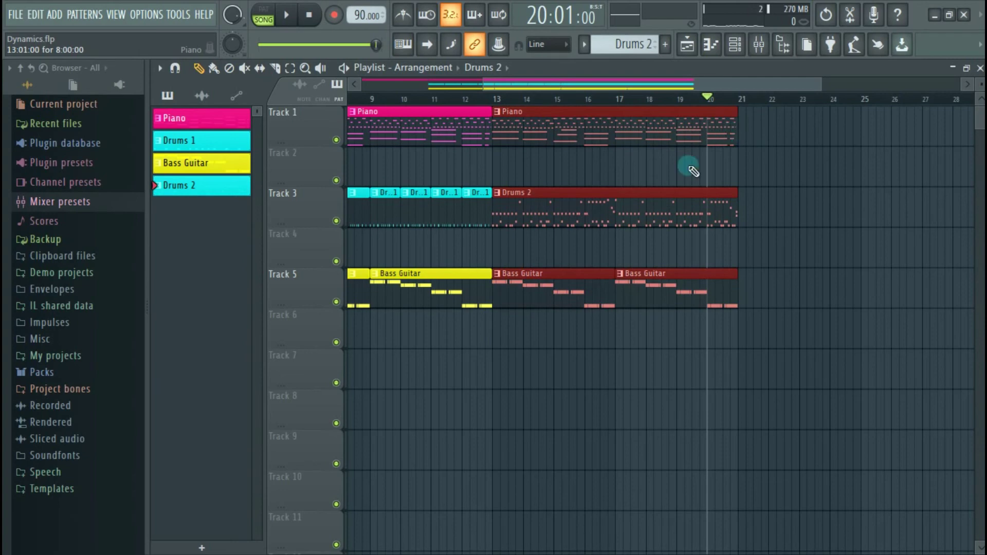
pyautogui.moveTo(521, 332); pyautogui.dragTo(721, 120)
pyautogui.moveTo(501, 340); pyautogui.dragTo(720, 123)
pyautogui.hotkey('ctrl', 'v')
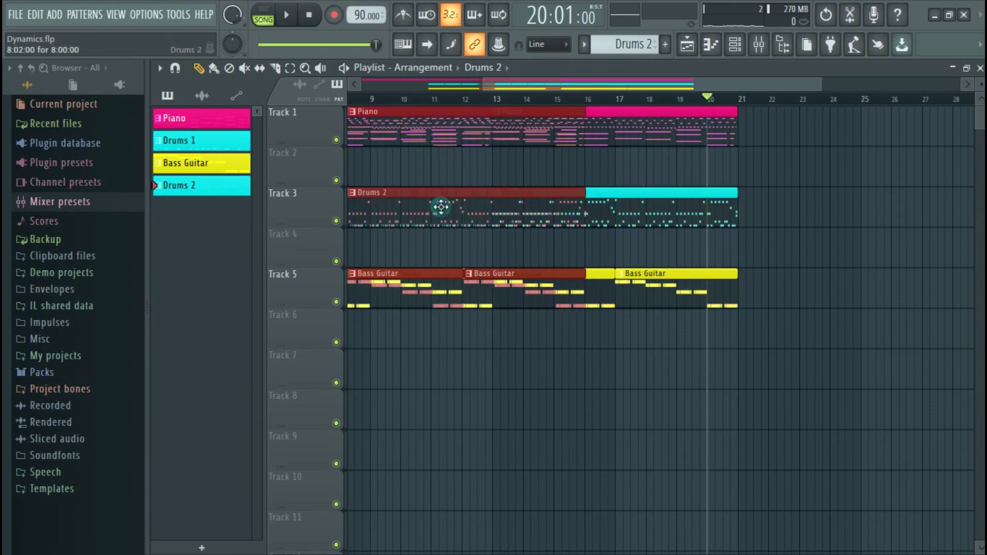
# Move the duplicated Piano, Drums 2 and Bass Guitar clips to start exactly at bar 21 and check the join by playback
pyautogui.moveTo(424, 205); pyautogui.dragTo(817, 211)
pyautogui.scroll(5, 768, 89)
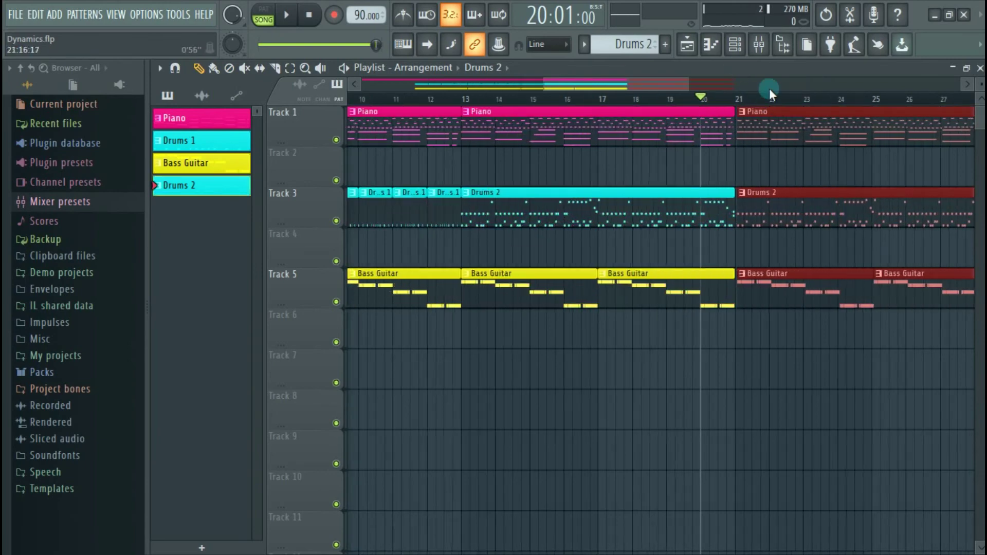
pyautogui.moveTo(578, 85); pyautogui.dragTo(632, 85)
pyautogui.scroll(5, 591, 99)
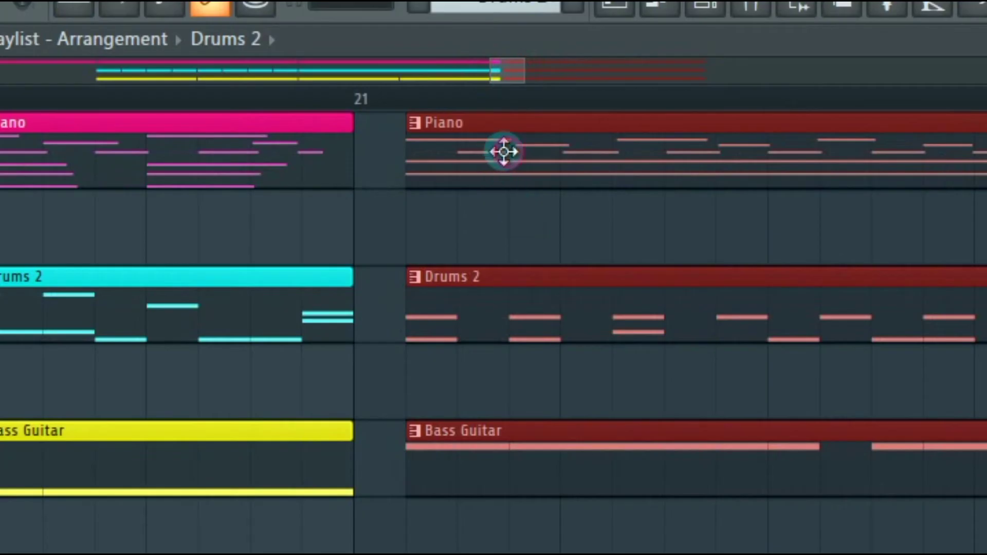
pyautogui.moveTo(504, 152); pyautogui.dragTo(473, 152)
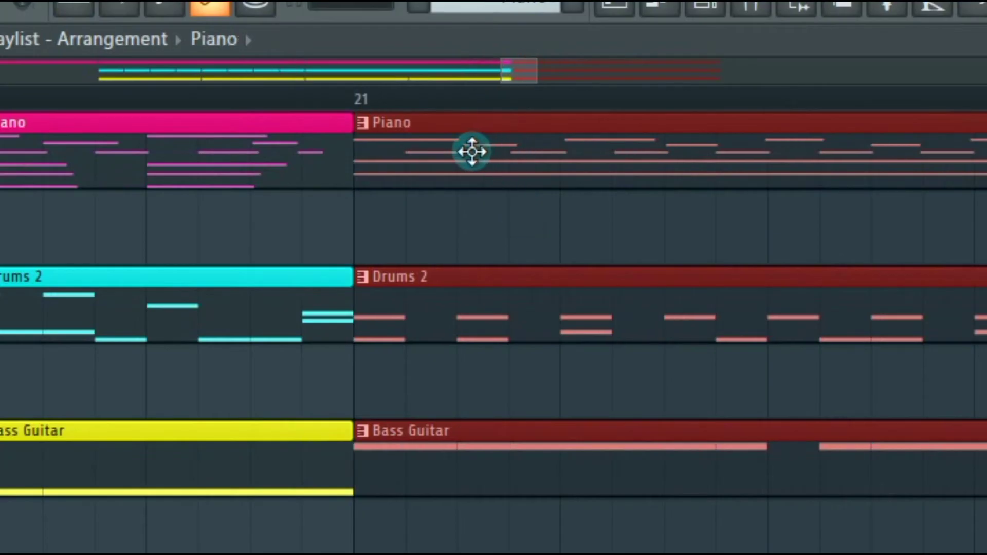
pyautogui.moveTo(437, 164)
pyautogui.mouseDown()
pyautogui.moveTo(480, 165)
pyautogui.moveTo(440, 163)
pyautogui.mouseUp()
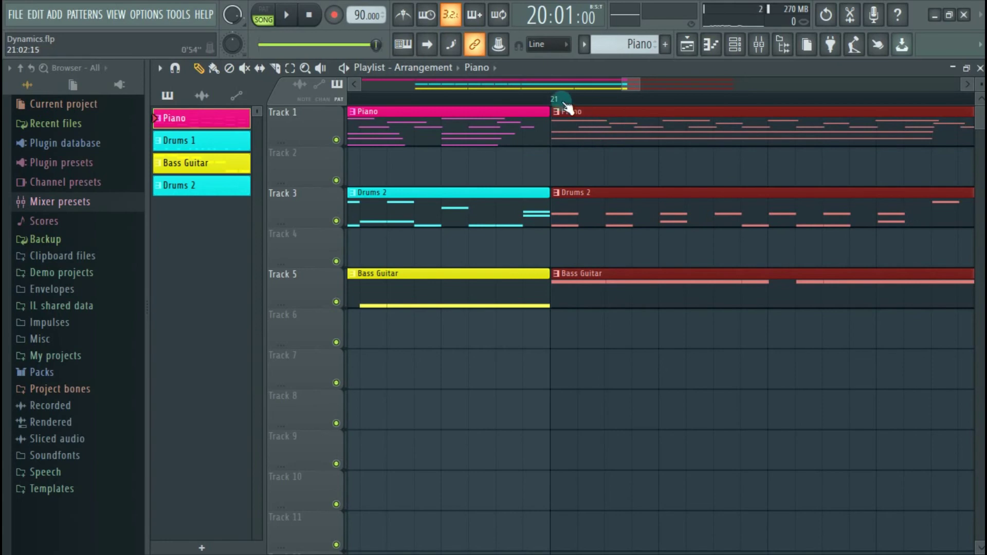
pyautogui.click(501, 101)
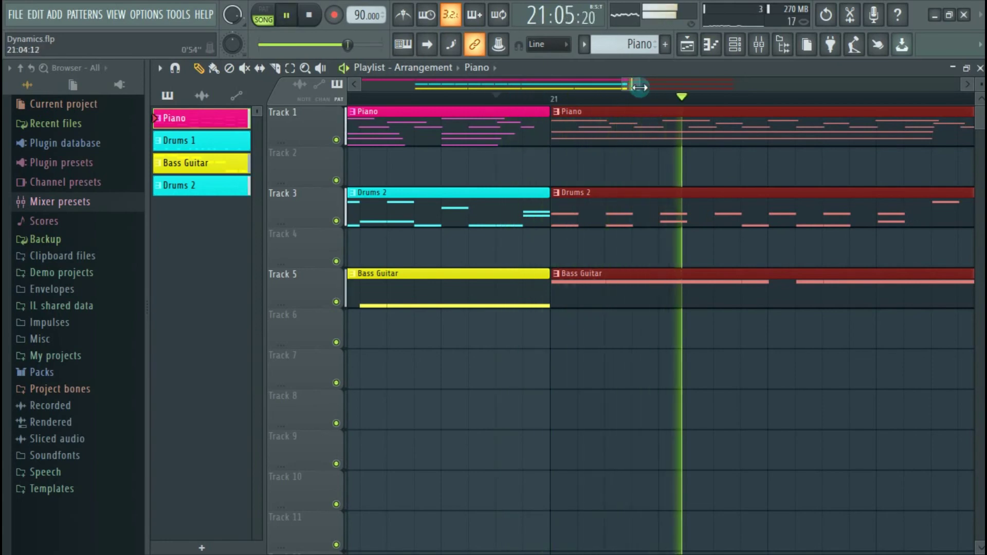
pyautogui.moveTo(634, 88); pyautogui.dragTo(375, 94)
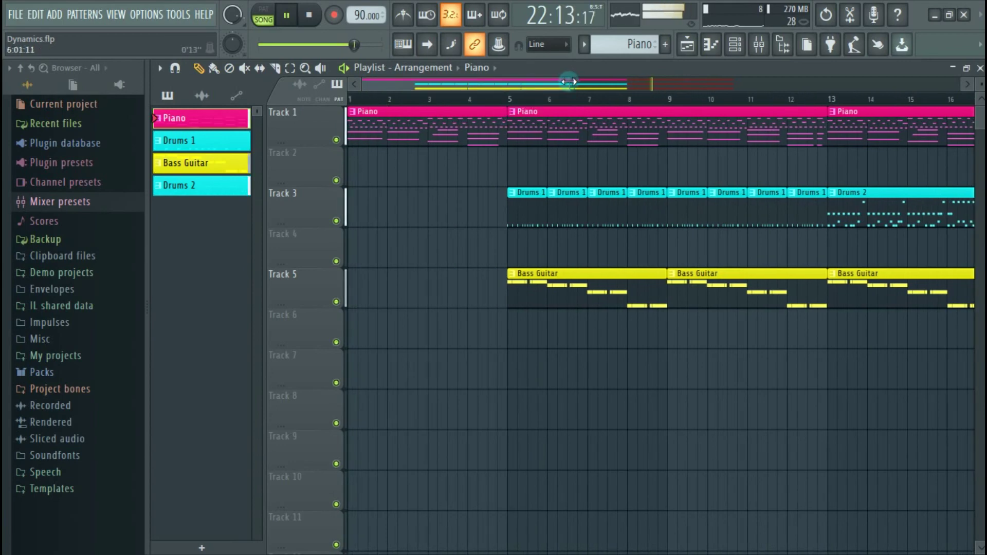
pyautogui.moveTo(597, 85); pyautogui.dragTo(881, 86)
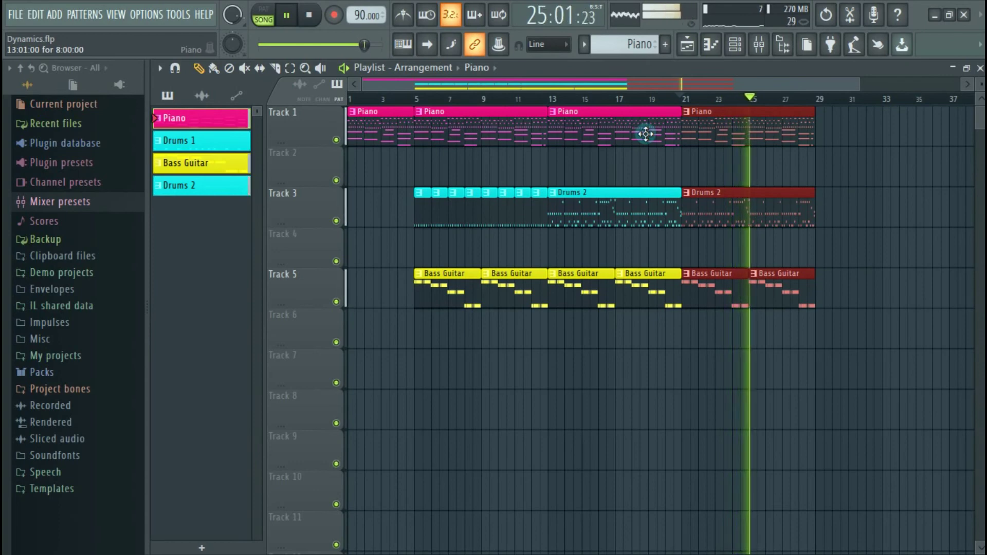
pyautogui.press('space')
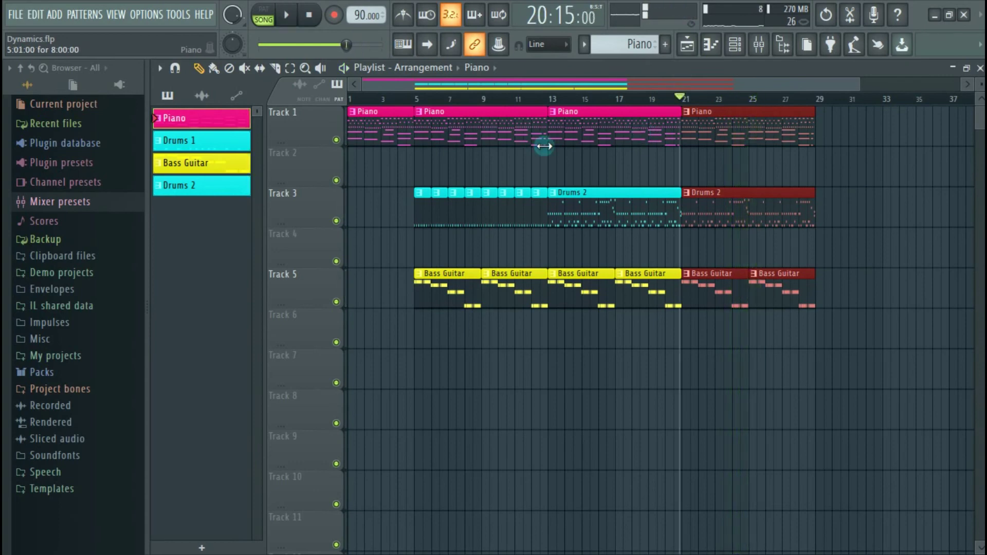
# Save the project and listen to the Drums 1 section from bar 5
pyautogui.click(417, 99)
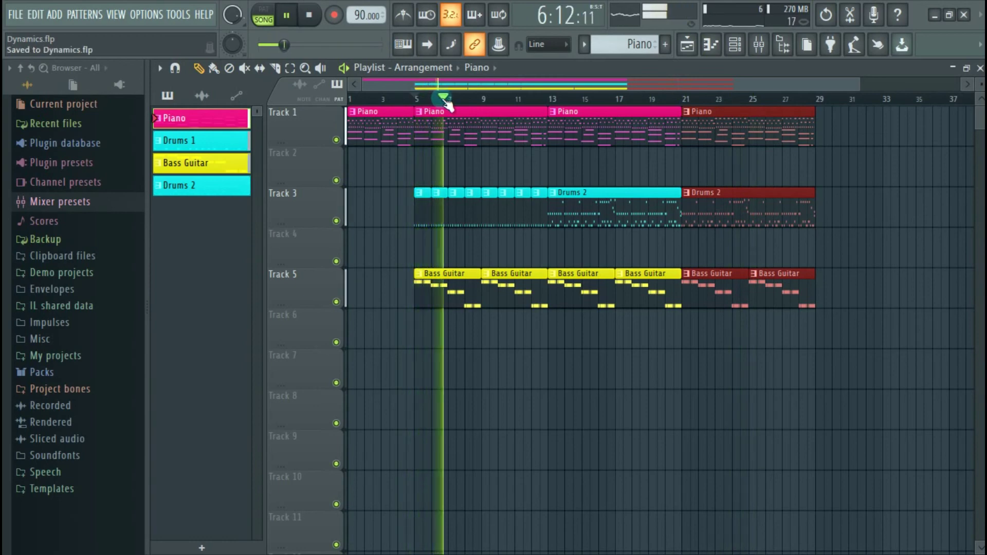
pyautogui.scroll(4, 555, 99)
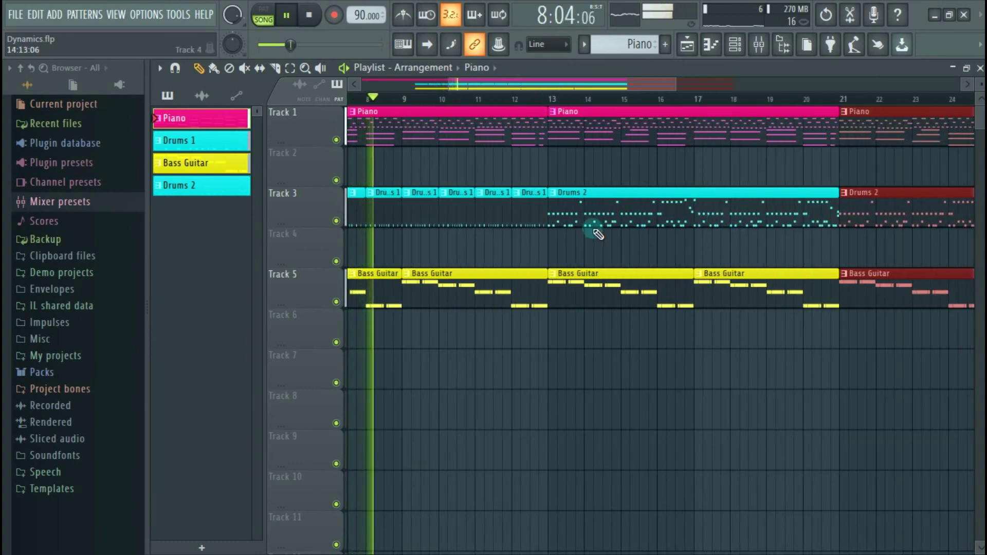
pyautogui.press('space')
# Place a Drums 2 clip on Track 4 at bar 10 and trim its start, leaving only its last 12 steps
pyautogui.click(511, 97)
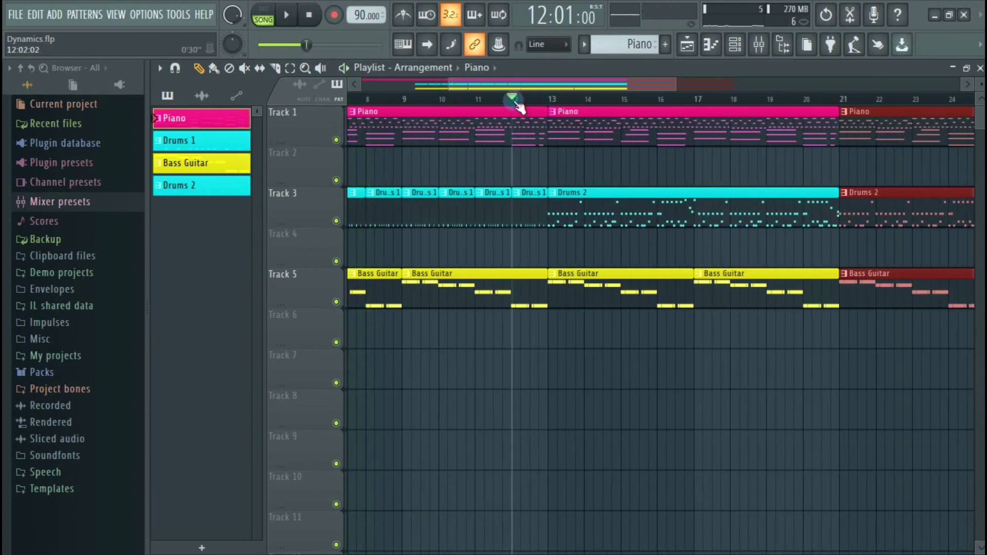
pyautogui.click(801, 209)
pyautogui.click(421, 259)
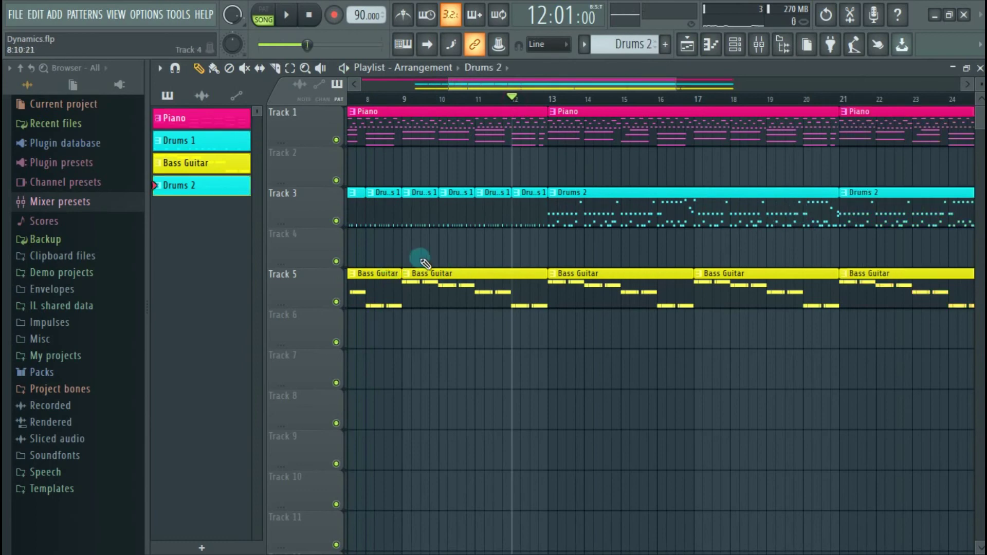
pyautogui.click(440, 251)
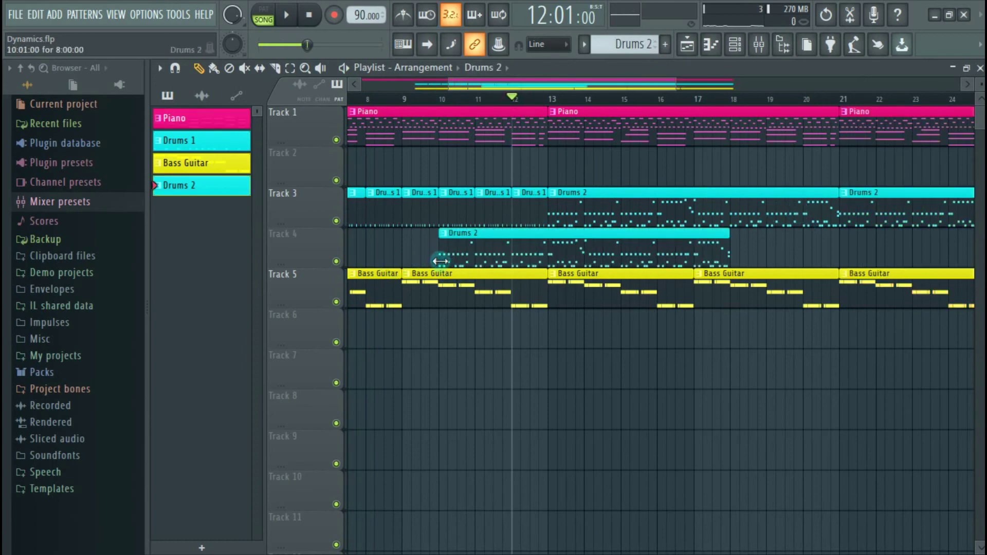
pyautogui.moveTo(440, 261); pyautogui.dragTo(701, 262)
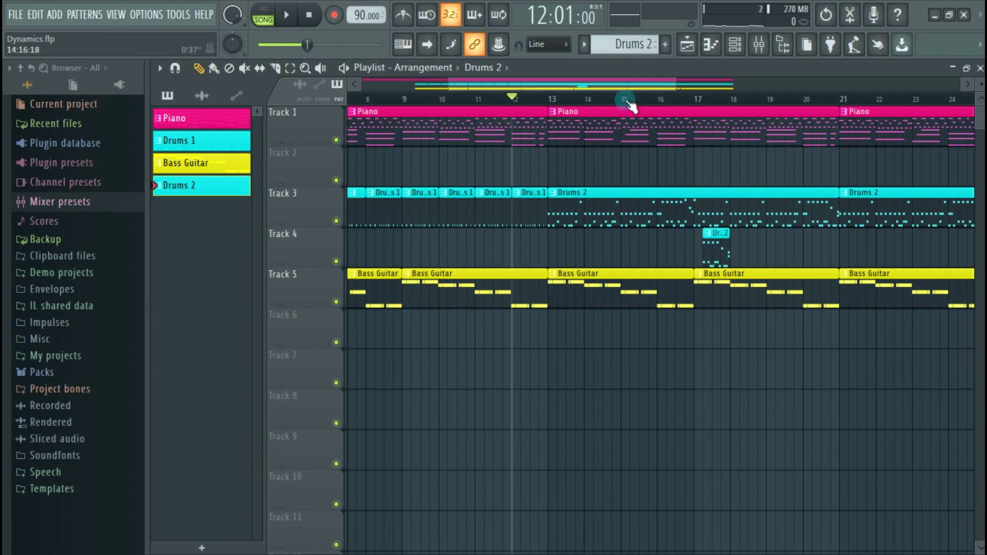
# Move the trimmed Drums 2 clip to end at bar 13 and trim its start to step 10 of bar 12
pyautogui.scroll(5, 720, 102)
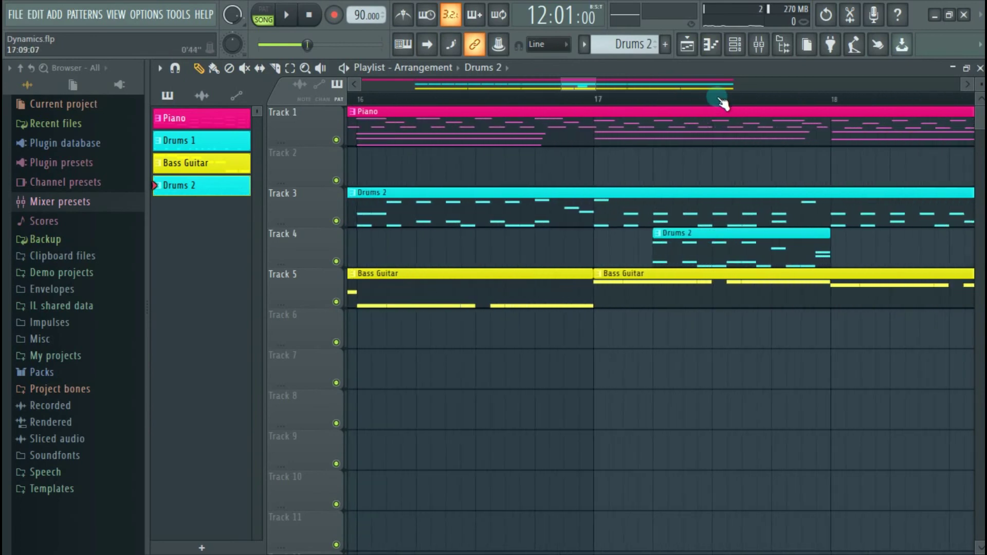
pyautogui.moveTo(695, 258); pyautogui.dragTo(632, 261)
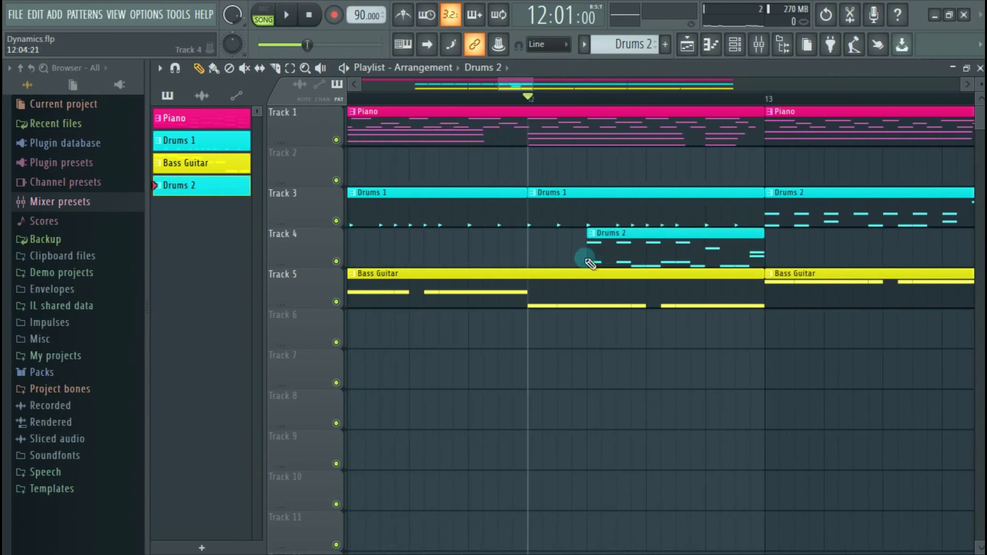
pyautogui.moveTo(588, 258); pyautogui.dragTo(659, 262)
# Shorten the last Drums 1 clip up to step 10 of bar 12, check by playback, and move the Drums 2 fill into the Track 3 gap
pyautogui.moveTo(759, 216); pyautogui.dragTo(664, 219)
pyautogui.press('space')
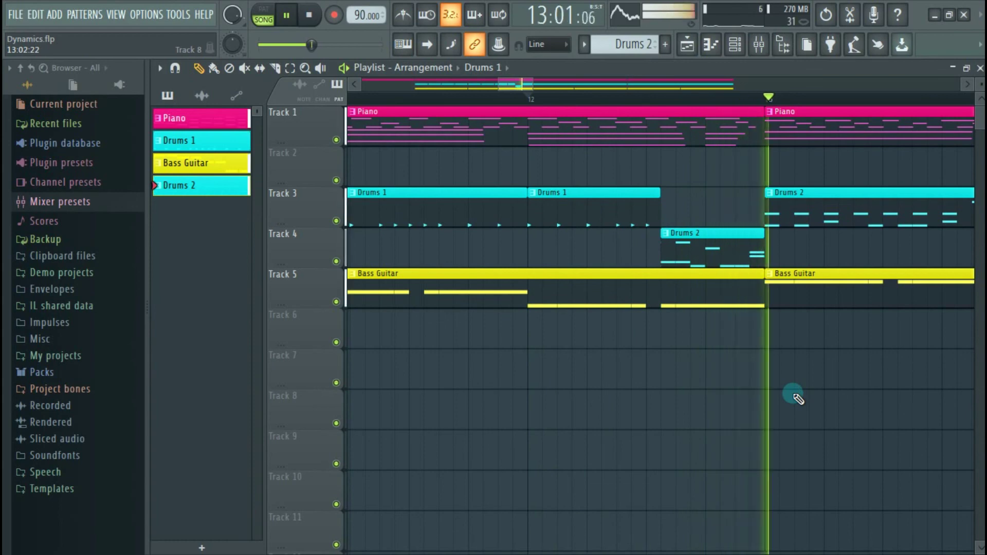
pyautogui.moveTo(529, 89); pyautogui.dragTo(617, 88)
pyautogui.press('space')
pyautogui.moveTo(547, 84); pyautogui.dragTo(524, 84)
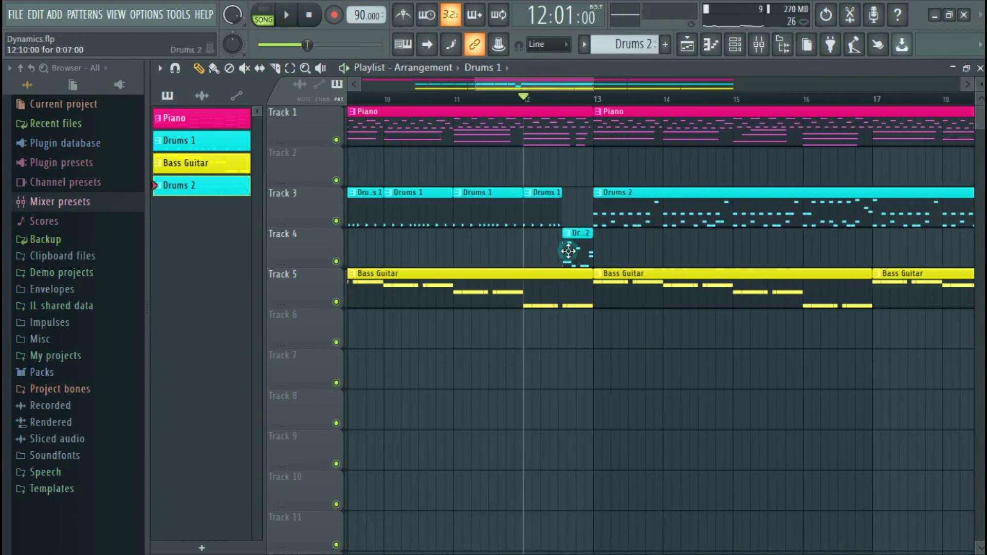
pyautogui.moveTo(589, 205); pyautogui.dragTo(605, 190)
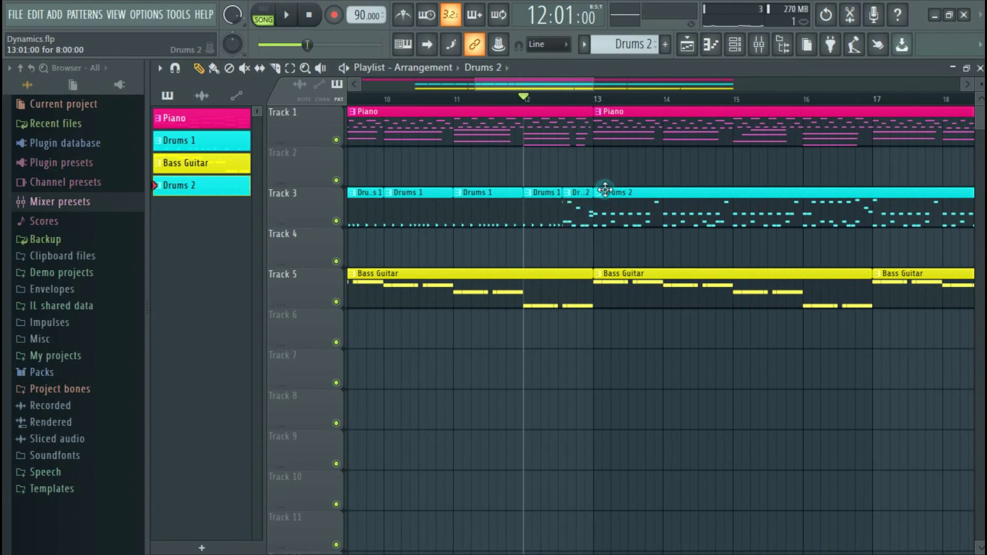
# Play the arrangement from bar 12 to check the Drums 2 fill leading into bar 13
pyautogui.moveTo(575, 85); pyautogui.dragTo(872, 86)
pyautogui.press('space')
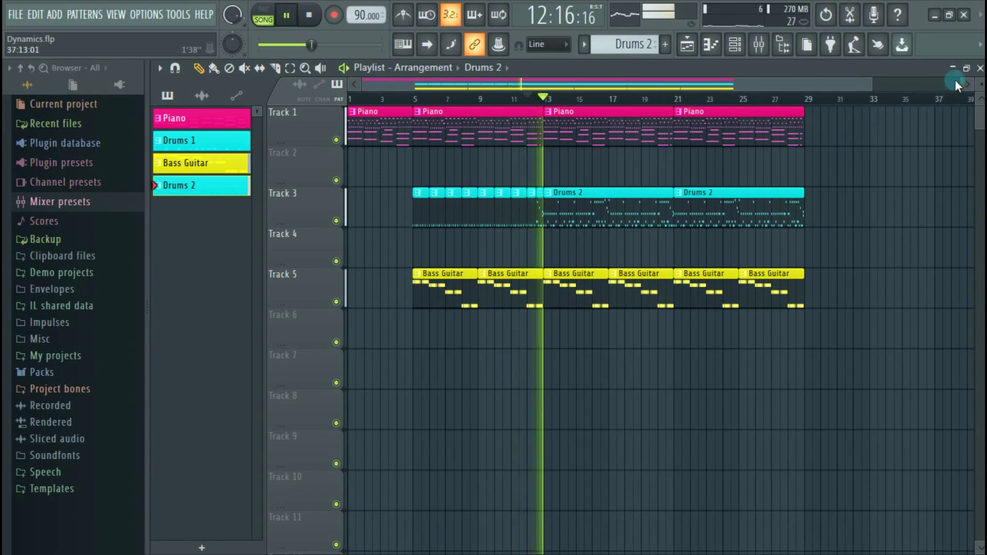
pyautogui.press('space')
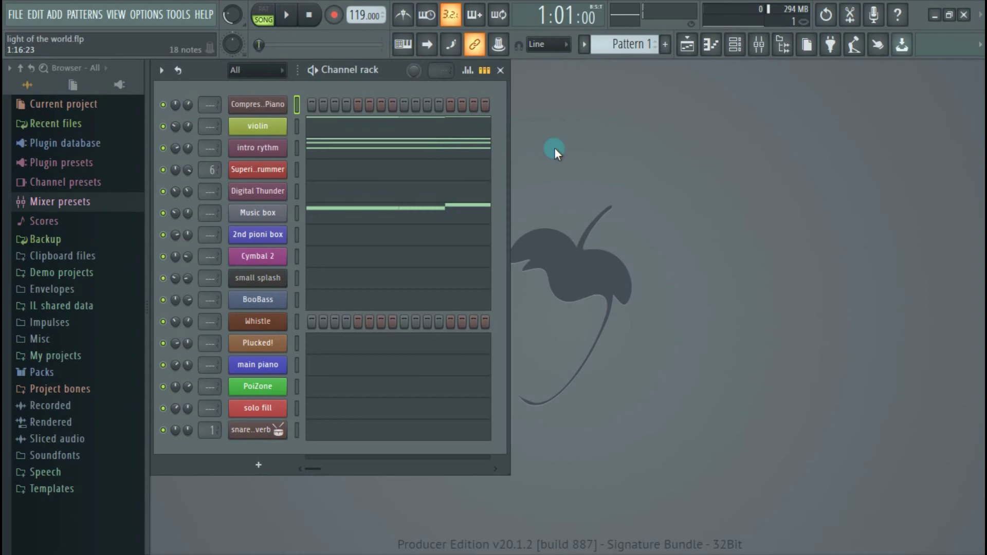
# Compare the channel rack's step view with its full-length note overview, check the project's pattern list, and leave the overview showing
pyautogui.click(490, 74)
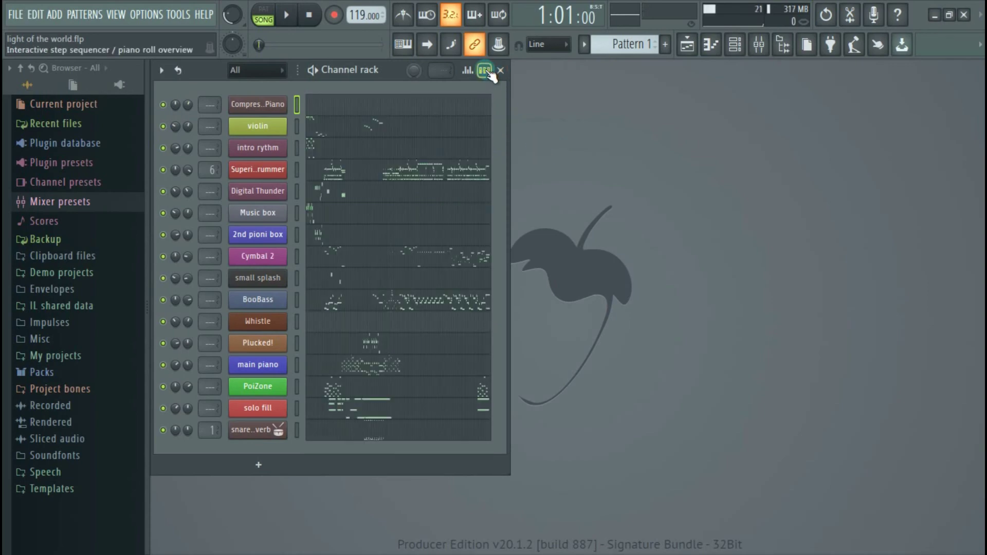
pyautogui.click(490, 73)
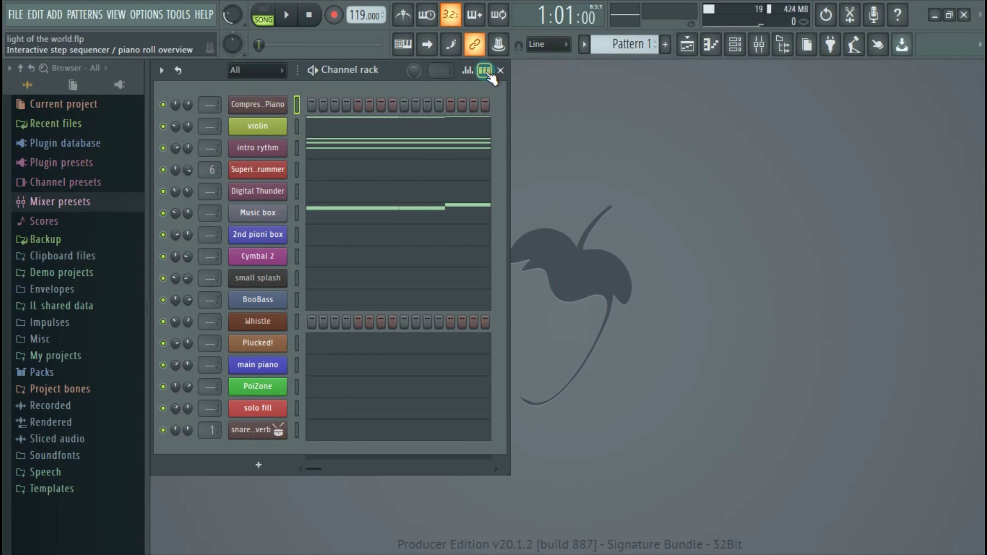
pyautogui.click(585, 46)
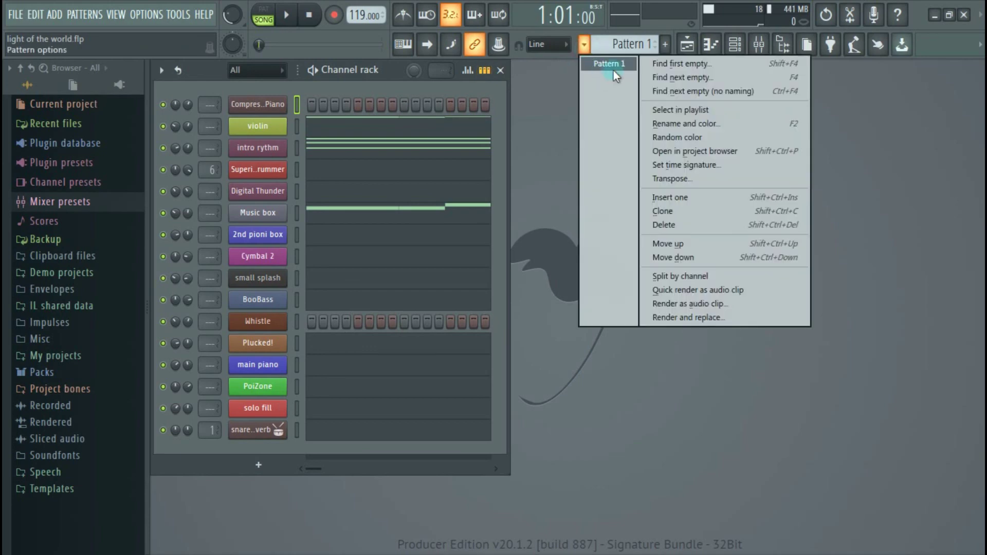
pyautogui.click(557, 118)
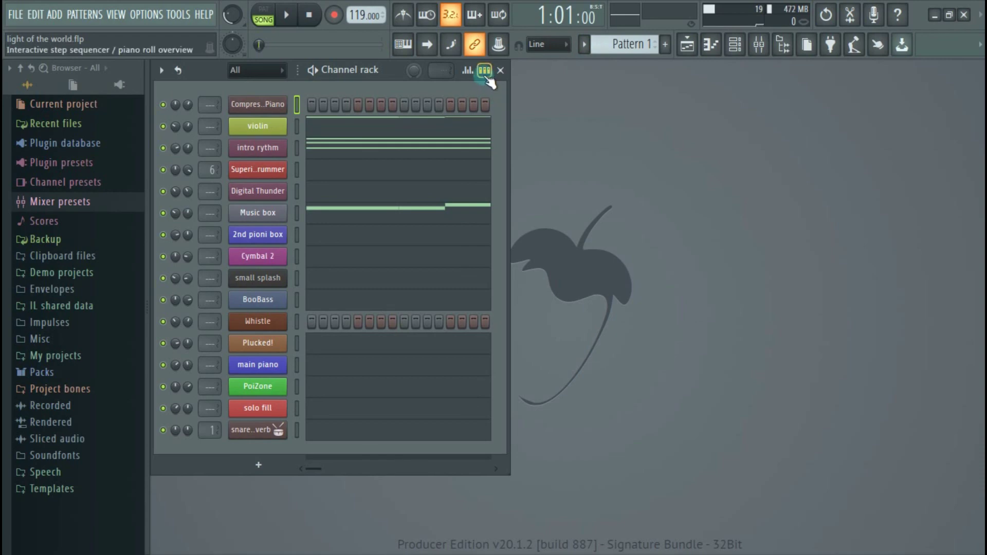
pyautogui.click(442, 342)
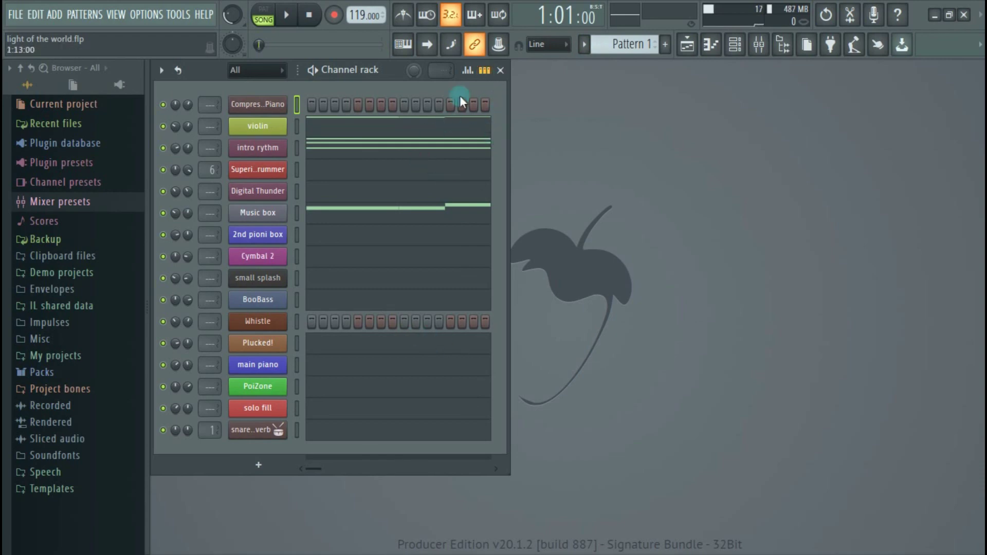
pyautogui.click(484, 72)
pyautogui.click(484, 71)
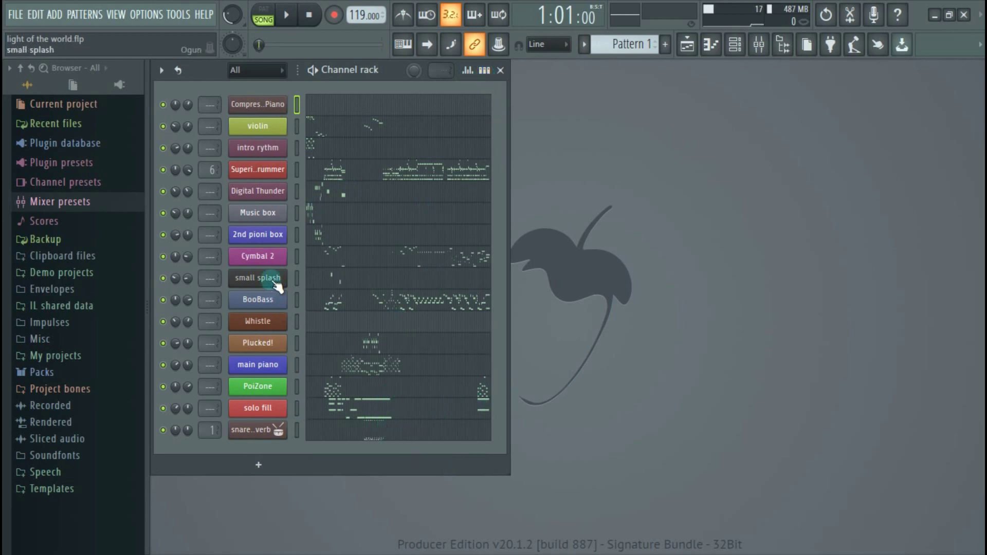
# Open the Cymbal 2 instrument, enable typing-keyboard note input, audition an E5 note, and close the instrument
pyautogui.click(270, 259)
pyautogui.moveTo(485, 115); pyautogui.dragTo(555, 66)
pyautogui.click(403, 44)
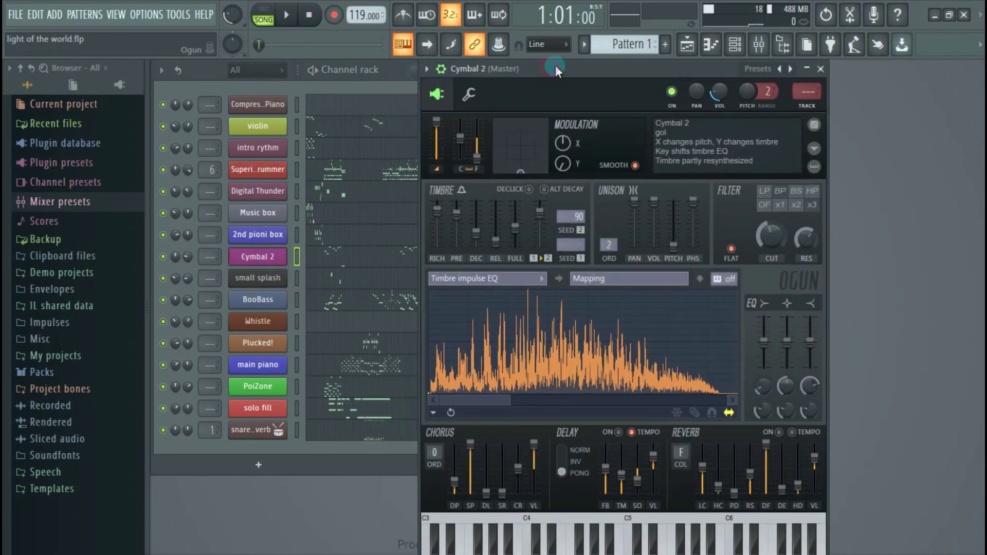
pyautogui.press('e')
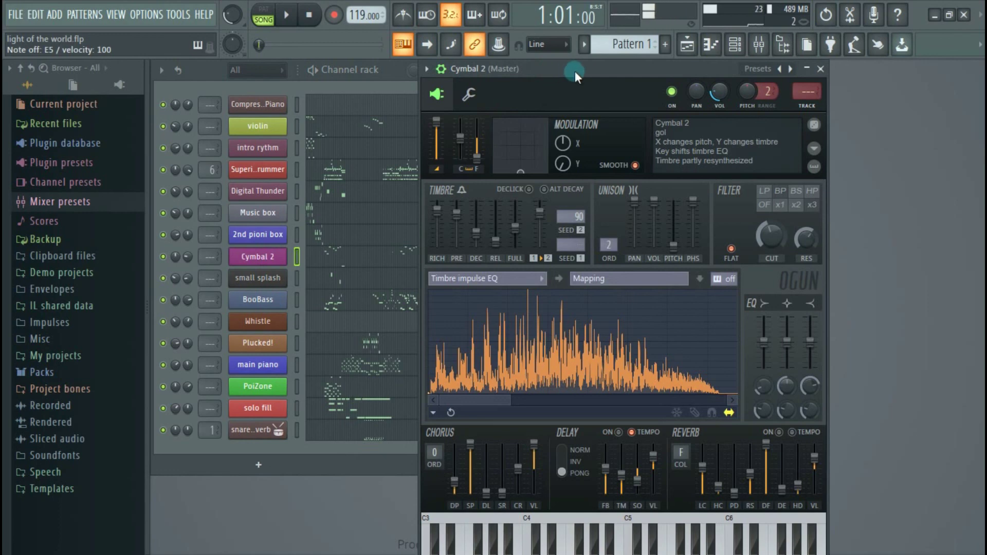
pyautogui.click(820, 68)
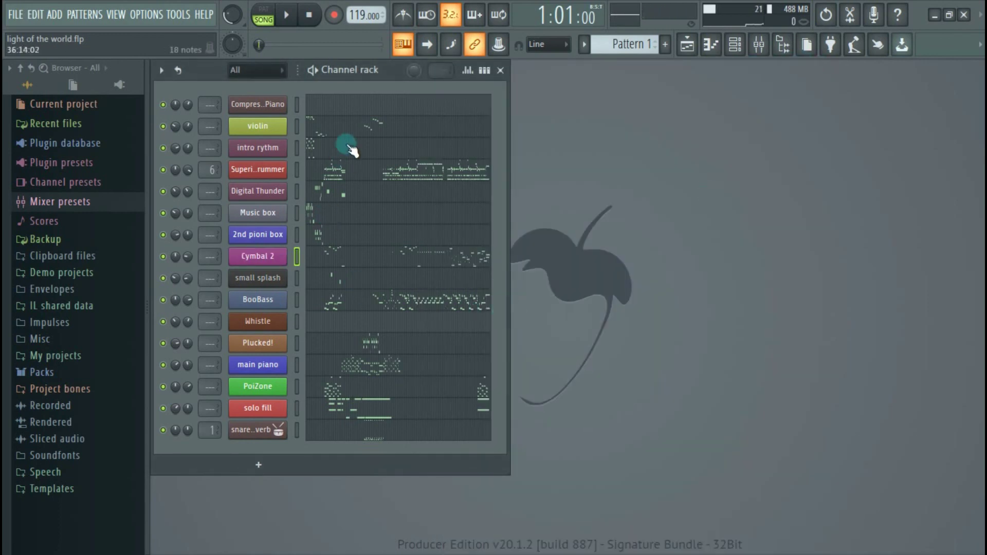
# Examine the whole Superior Drummer part in the piano roll and play the song from bar 75, also with the channel rack in view
pyautogui.click(364, 177)
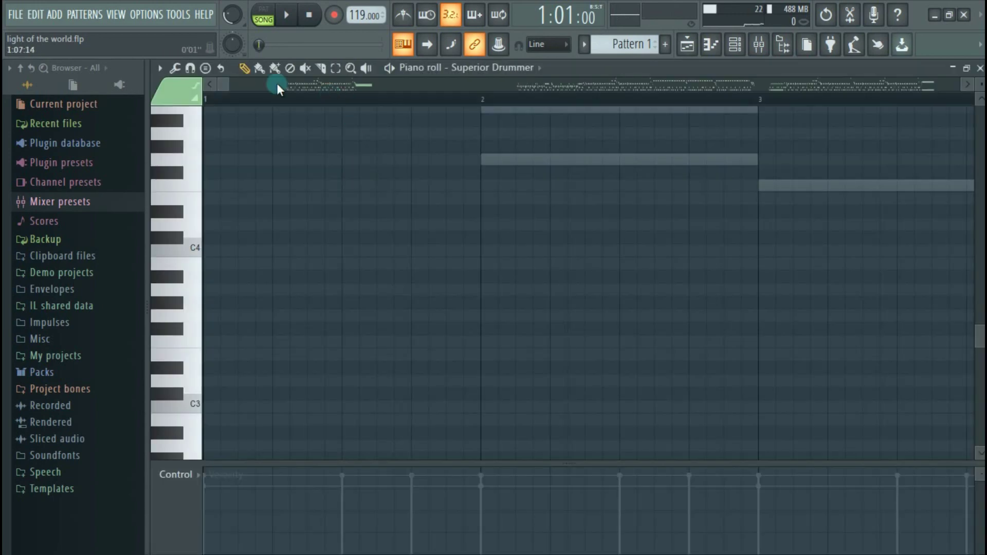
pyautogui.moveTo(228, 84); pyautogui.dragTo(855, 87)
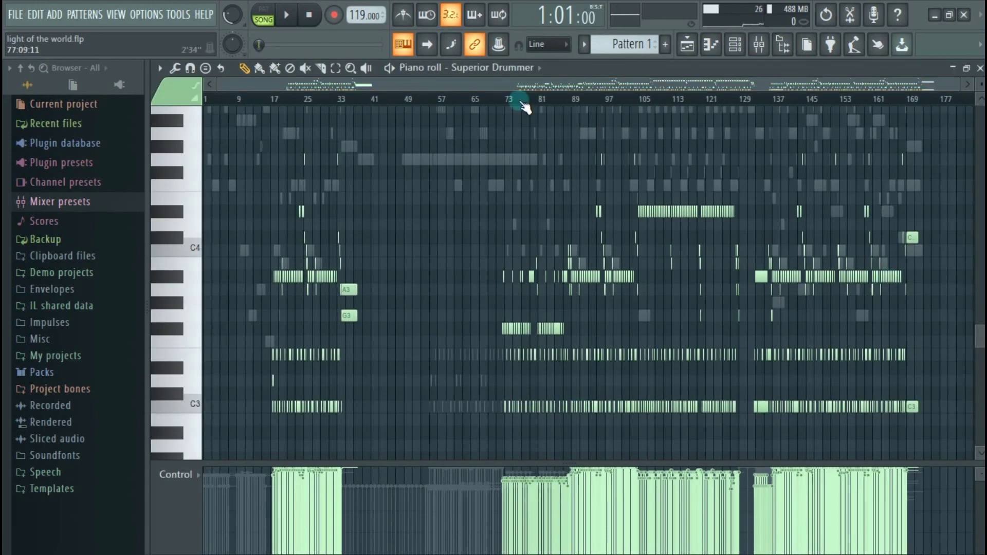
pyautogui.press('space')
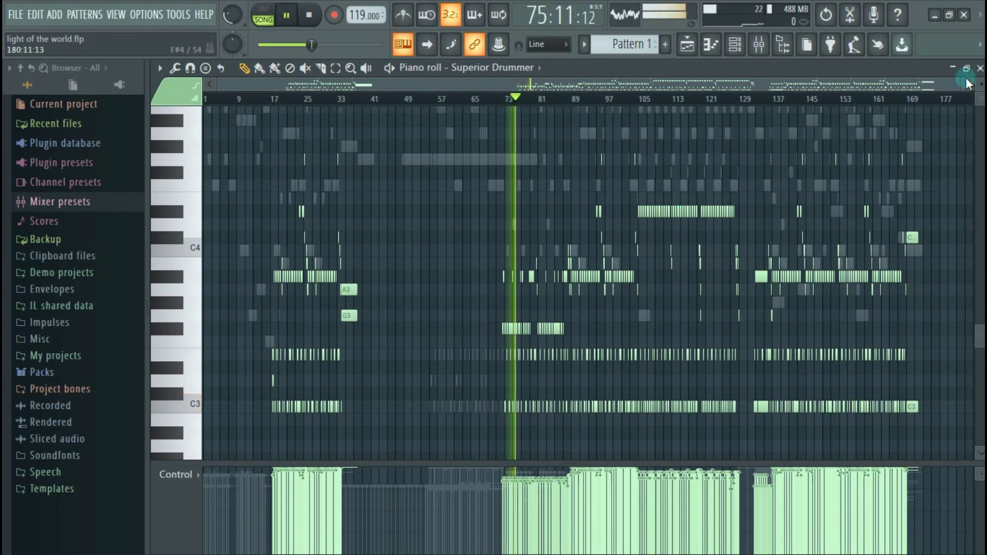
pyautogui.press('space')
pyautogui.click(978, 68)
pyautogui.press('space')
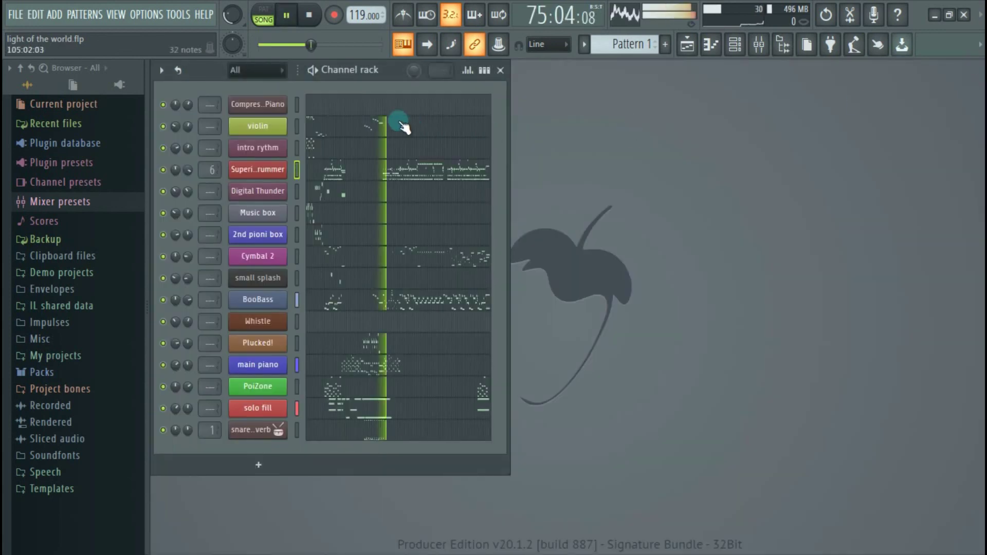
pyautogui.press('space')
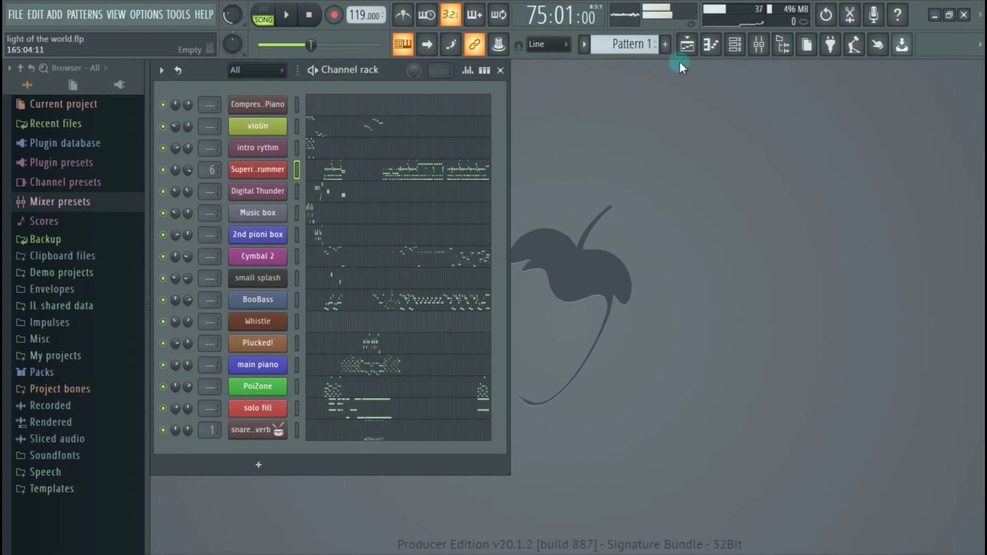
# Show the full length of the Pattern 1 clip in the playlist, play it from bar 54, and close the playlist
pyautogui.click(688, 50)
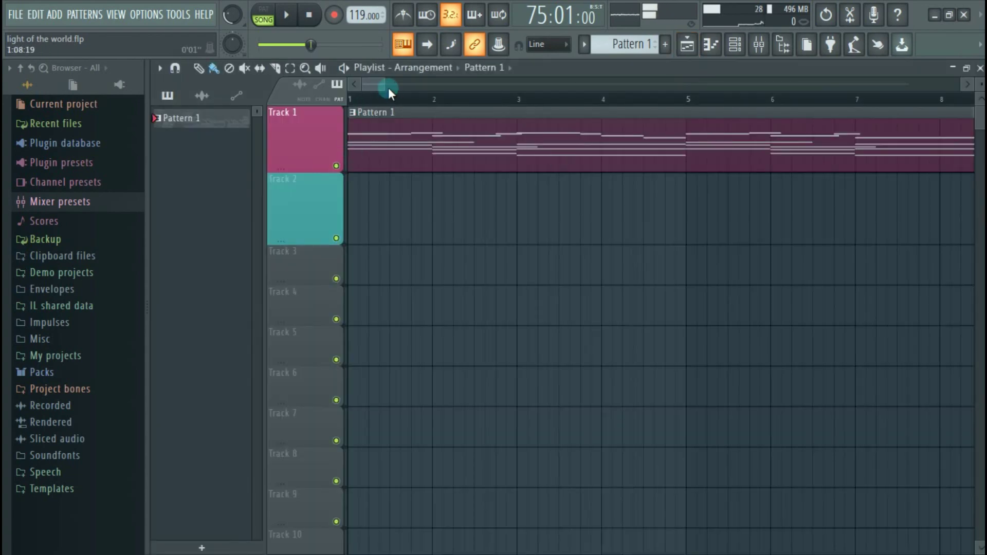
pyautogui.moveTo(389, 93); pyautogui.dragTo(947, 176)
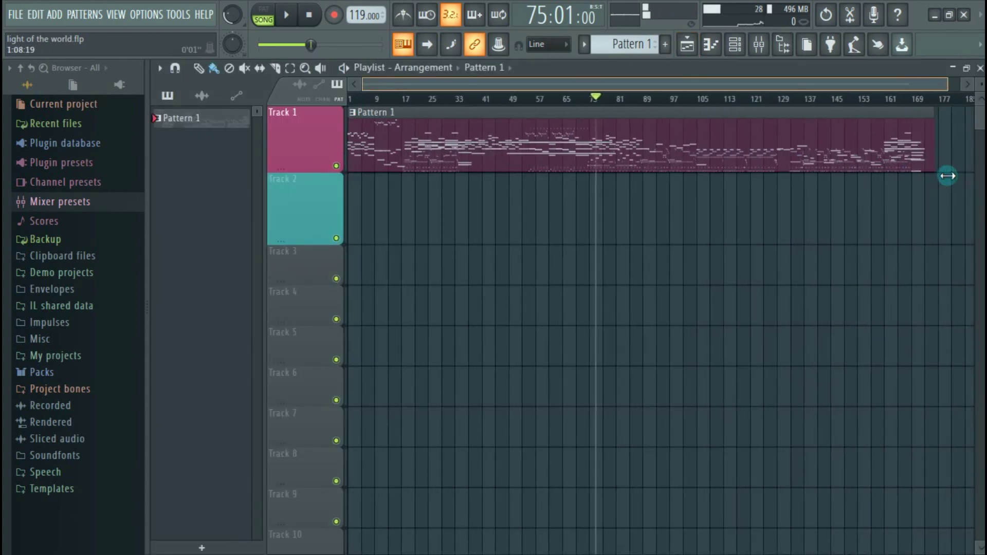
pyautogui.moveTo(594, 98); pyautogui.dragTo(529, 103)
pyautogui.press('space')
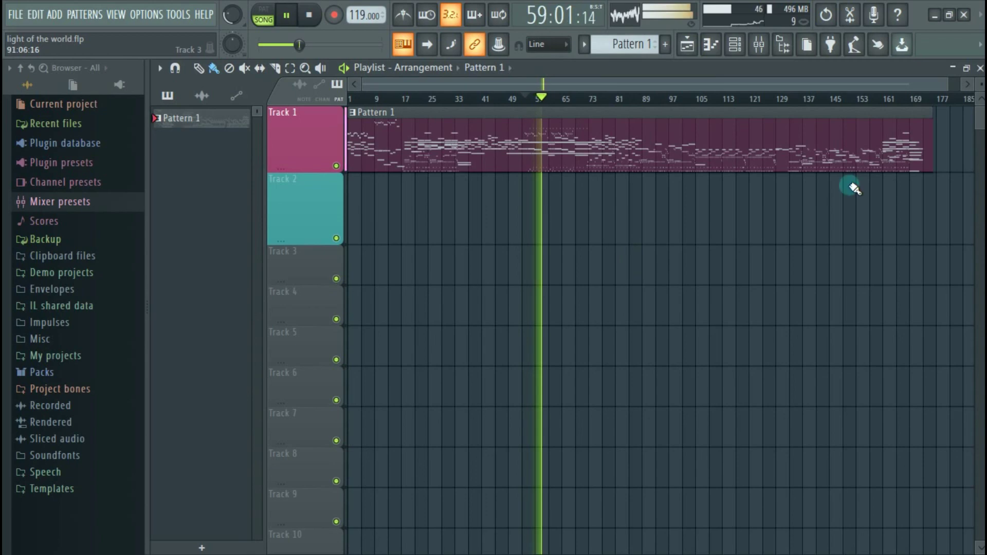
pyautogui.press('space')
pyautogui.click(979, 68)
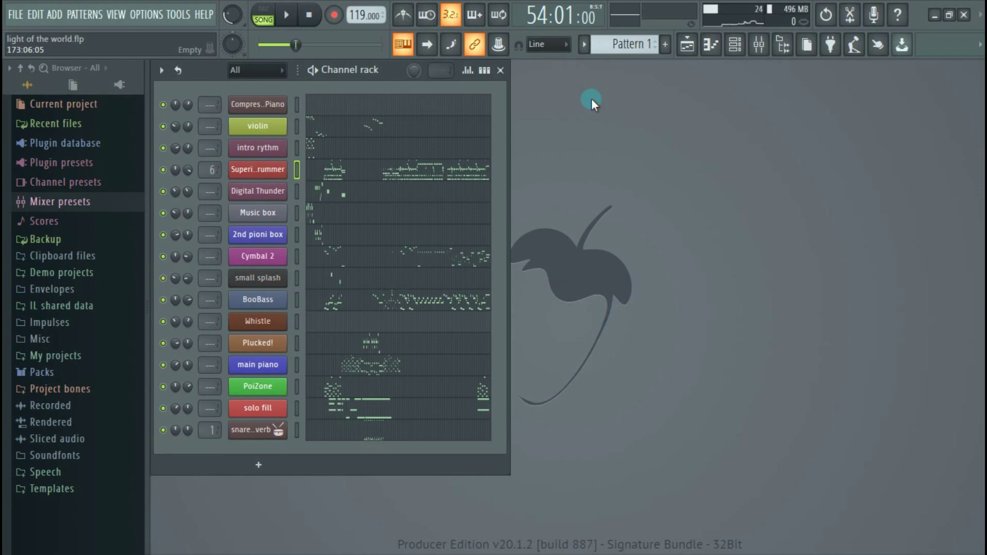
# Play the song from bar 54 with the mixer open to check the track levels, then stop playback and close the mixer
pyautogui.press('space')
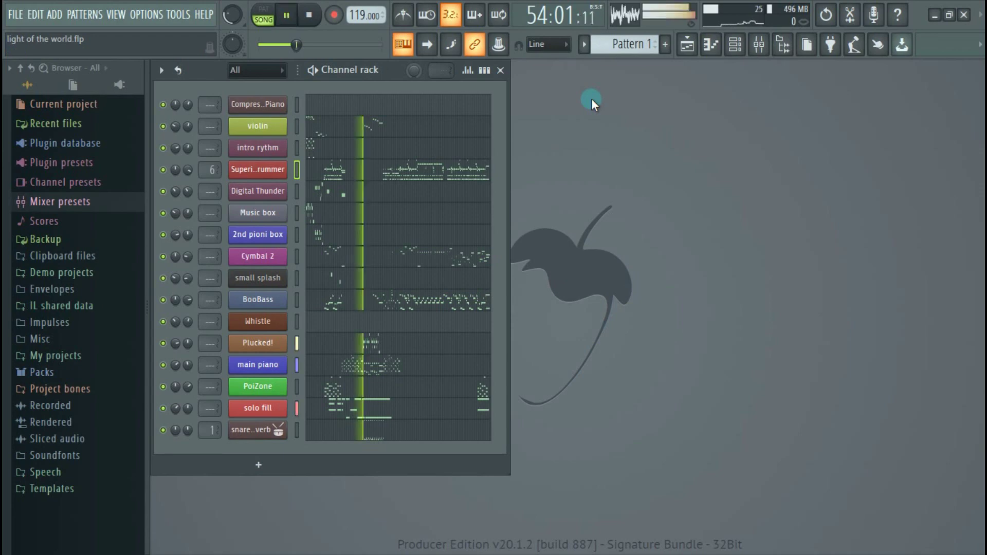
pyautogui.press('F9')
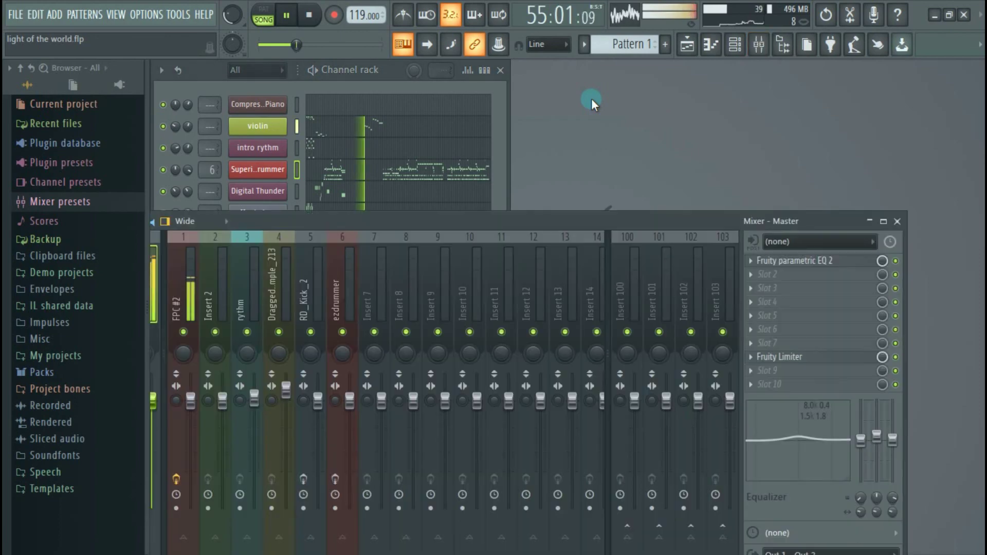
pyautogui.click(402, 222)
pyautogui.moveTo(418, 222); pyautogui.dragTo(526, 139)
pyautogui.press('space')
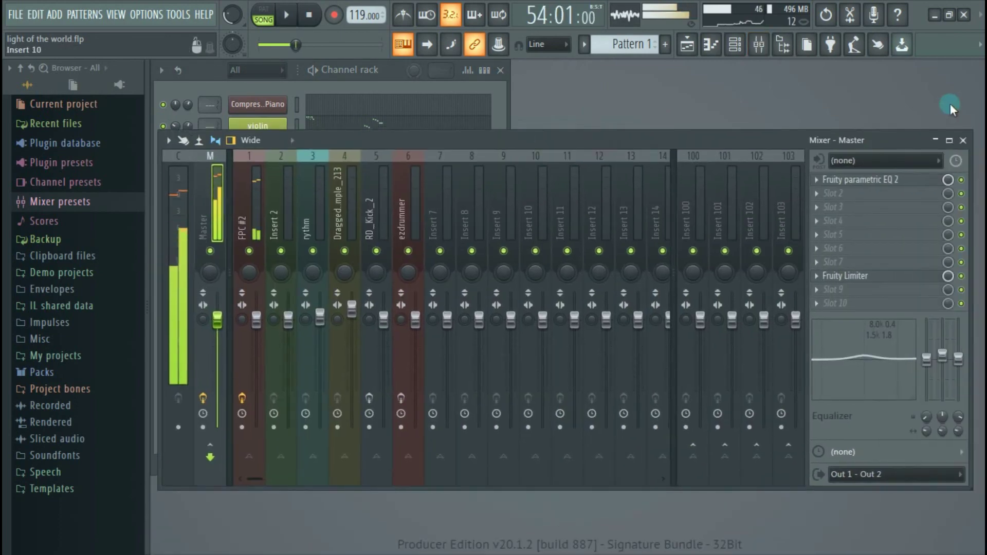
pyautogui.click(960, 137)
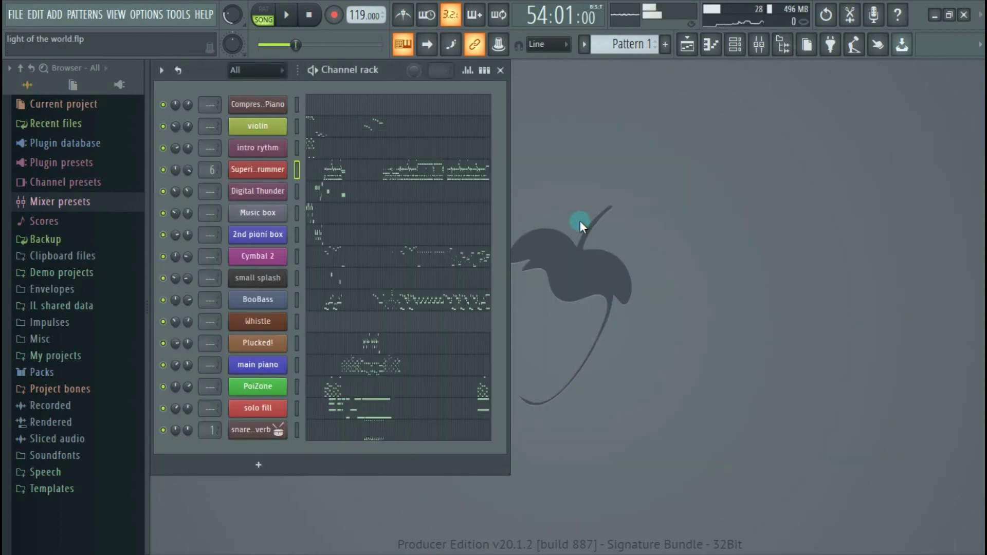